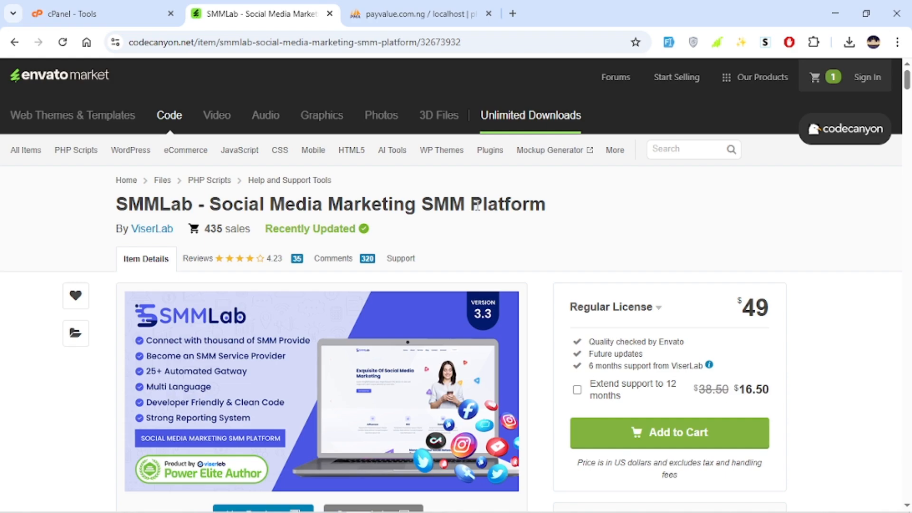
Examine the SMMLab product page on CodeCanyon, including its description, demo access, highlighted features and regular license price.
{"action": "scroll", "coordinate": [476, 204], "scroll_direction": "down", "scroll_amount": 7}
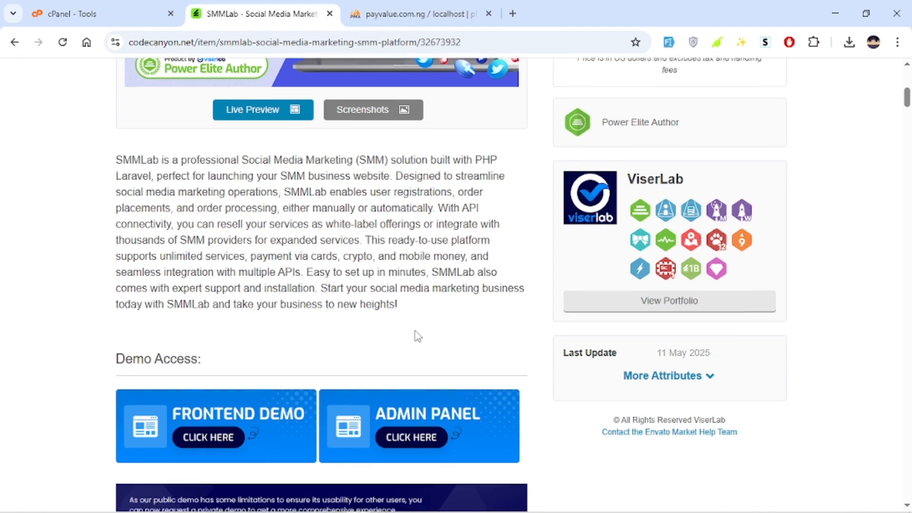
{"action": "scroll", "coordinate": [416, 338], "scroll_direction": "down", "scroll_amount": 1}
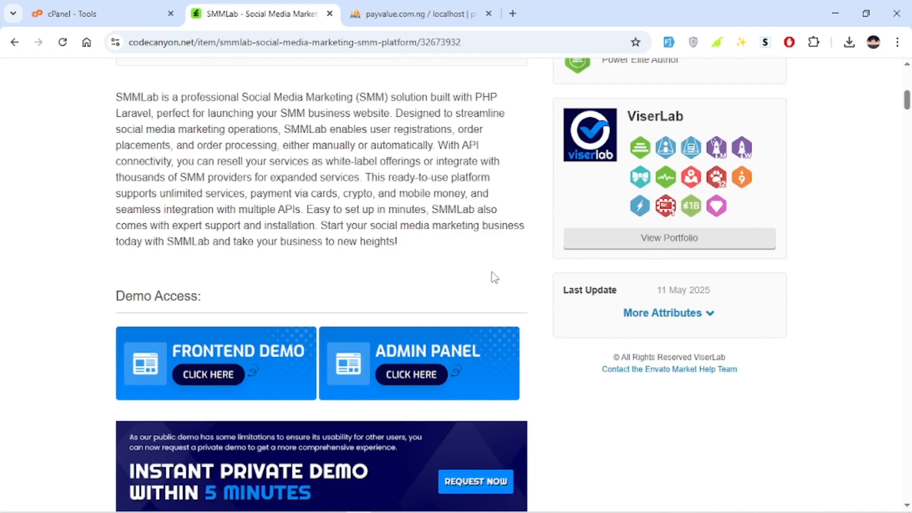
{"action": "scroll", "coordinate": [494, 277], "scroll_direction": "down", "scroll_amount": 4}
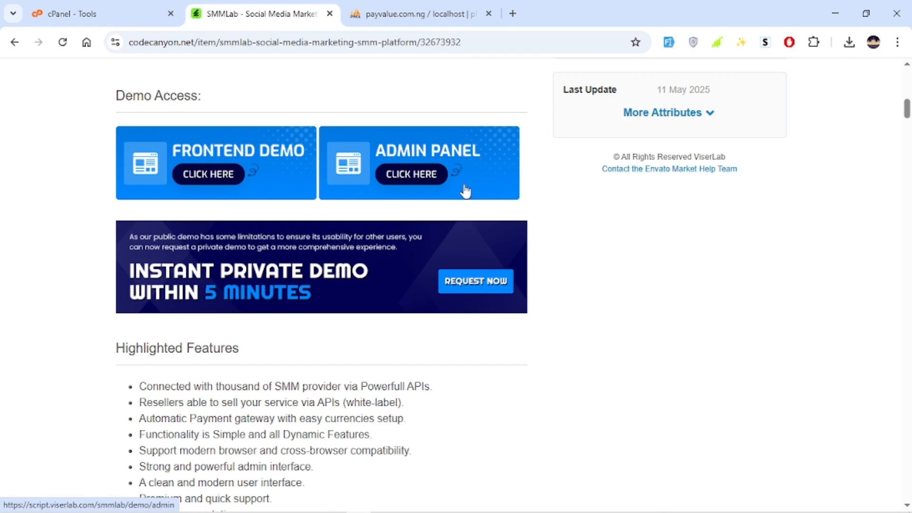
{"action": "scroll", "coordinate": [372, 346], "scroll_direction": "down", "scroll_amount": 1}
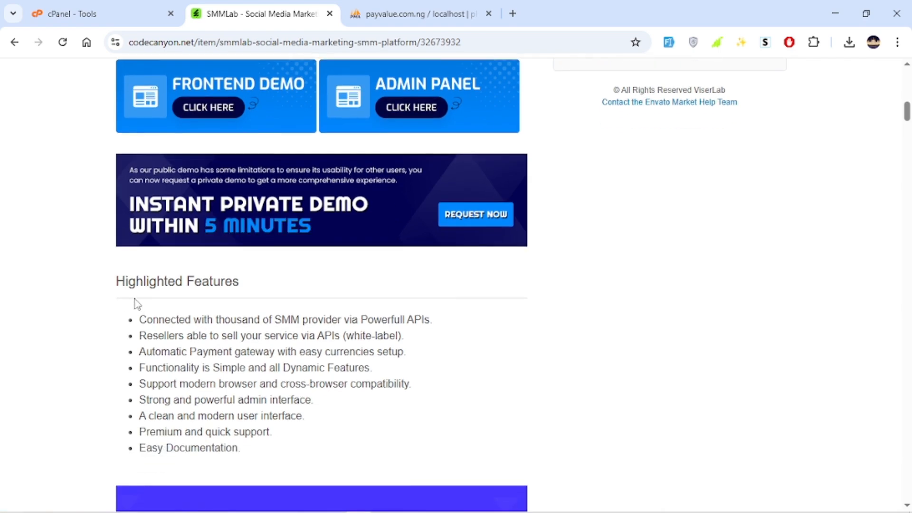
{"action": "scroll", "coordinate": [138, 305], "scroll_direction": "down", "scroll_amount": 3}
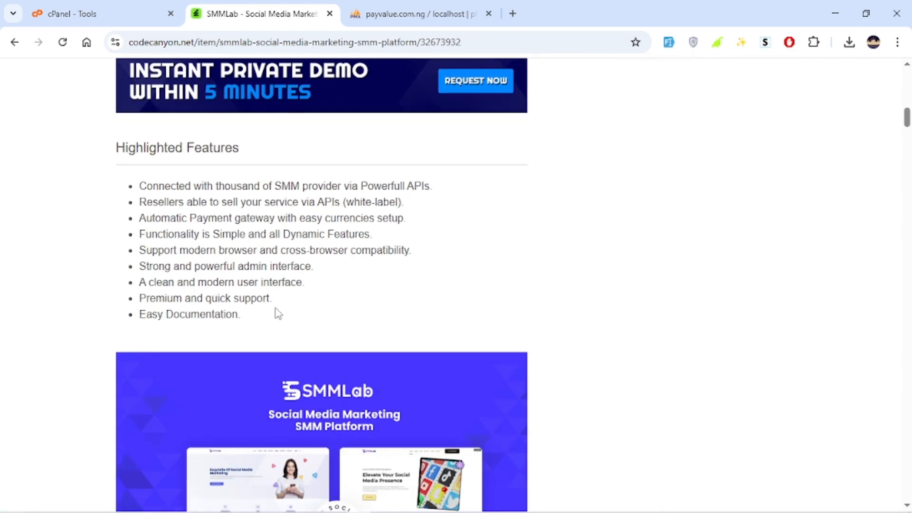
{"action": "left_click_drag", "start_coordinate": [275, 312], "coordinate": [216, 186]}
{"action": "left_click", "coordinate": [497, 246]}
{"action": "scroll", "coordinate": [572, 258], "scroll_direction": "down", "scroll_amount": 15}
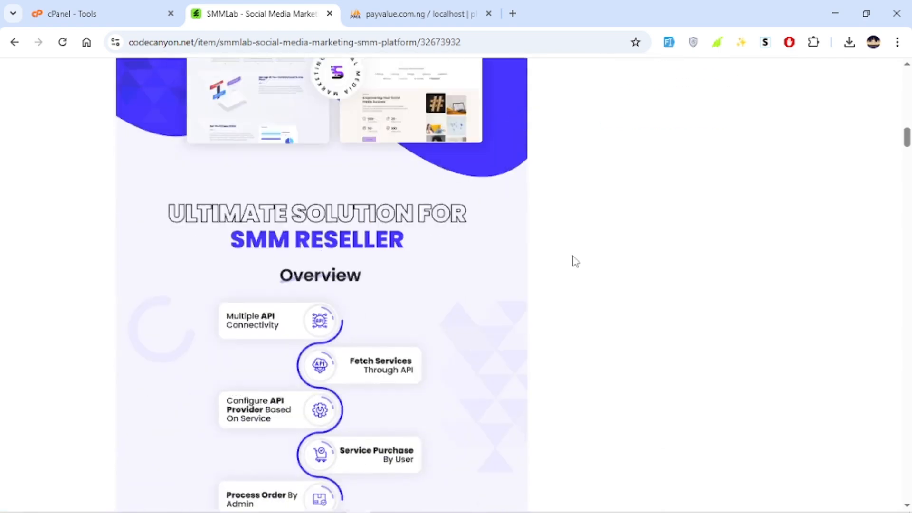
{"action": "scroll", "coordinate": [613, 236], "scroll_direction": "up", "scroll_amount": 20}
{"action": "scroll", "coordinate": [626, 203], "scroll_direction": "up", "scroll_amount": 7}
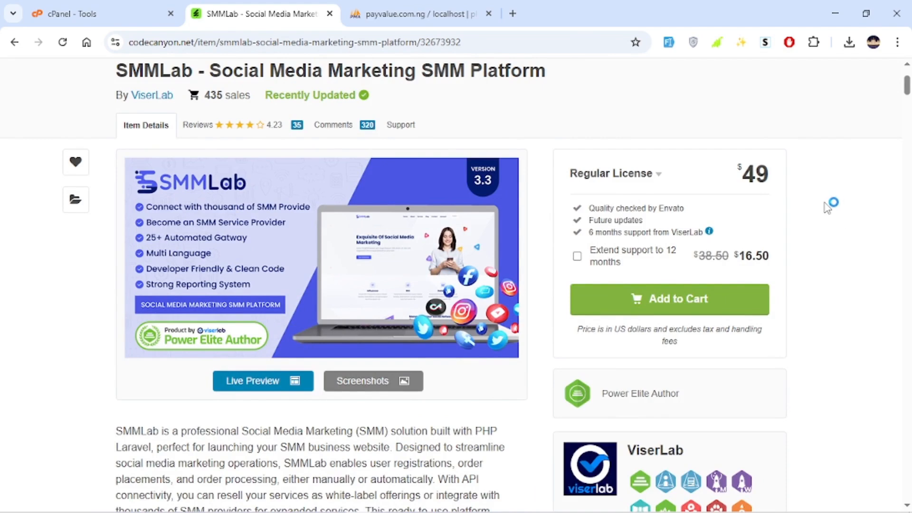
{"action": "scroll", "coordinate": [478, 252], "scroll_direction": "up", "scroll_amount": 3}
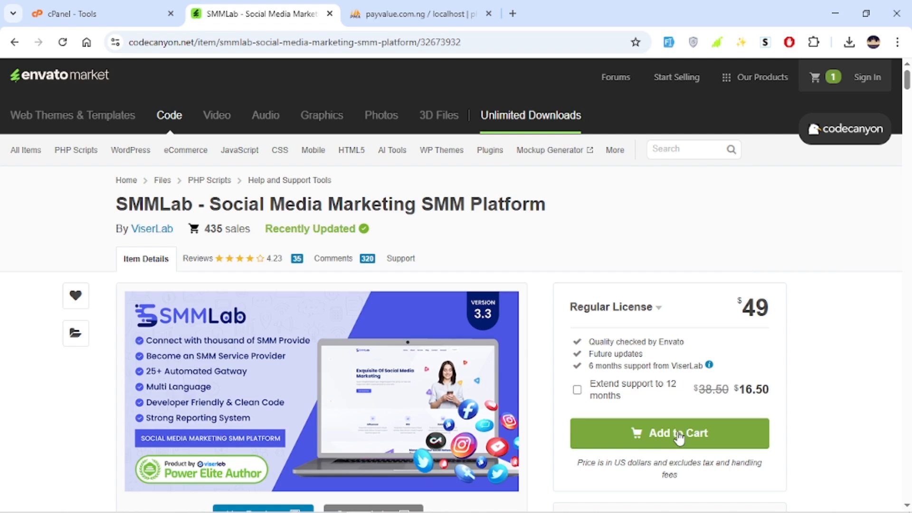
{"action": "scroll", "coordinate": [527, 287], "scroll_direction": "down", "scroll_amount": 1}
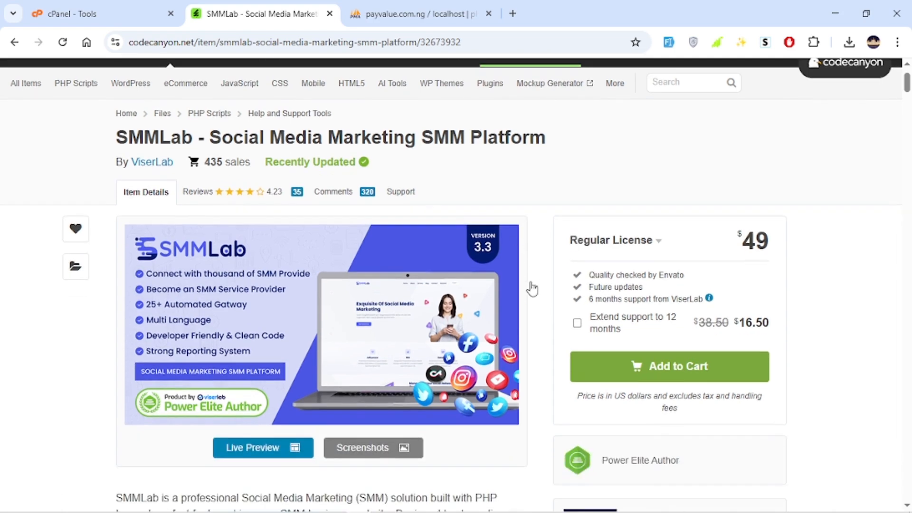
Switch to File Explorer and examine the contents of the codecanyon-32673932-smmlab-social-media-marketing-smm-platform folder inside smmlab-33.
{"action": "mouse_move", "coordinate": [550, 496]}
{"action": "mouse_move", "coordinate": [383, 503]}
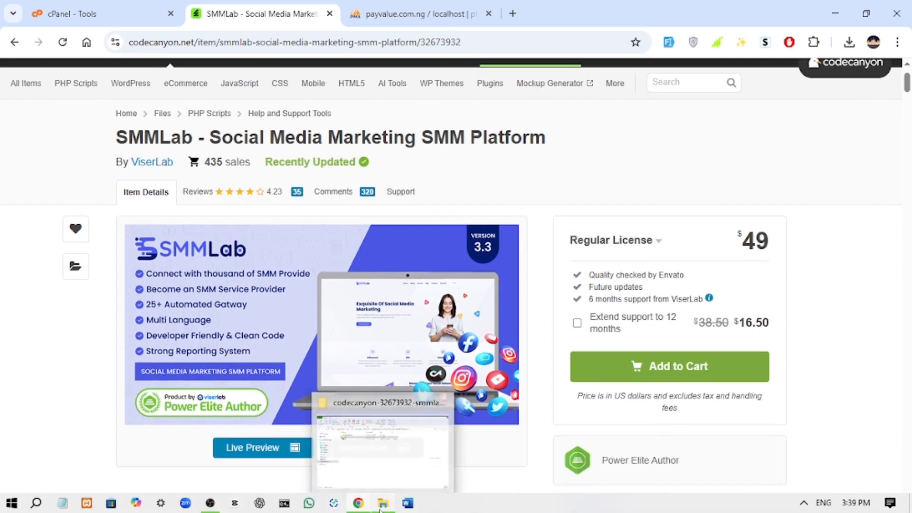
{"action": "left_click", "coordinate": [372, 464]}
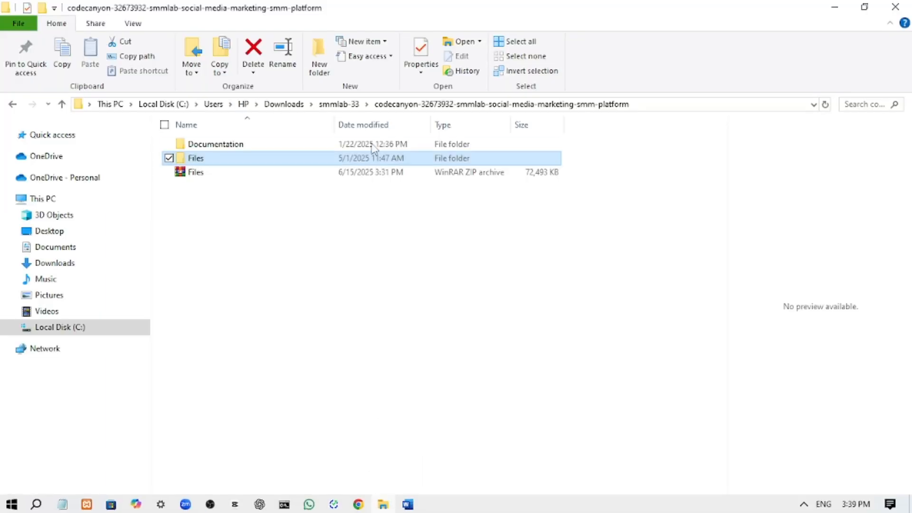
{"action": "left_click", "coordinate": [341, 107]}
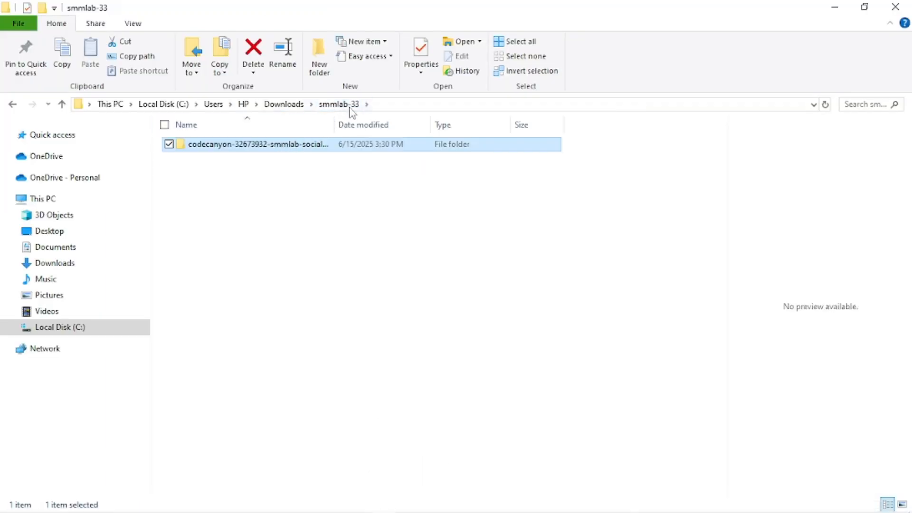
{"action": "double_click", "coordinate": [331, 145]}
{"action": "left_click_drag", "start_coordinate": [429, 351], "coordinate": [372, 145]}
{"action": "left_click", "coordinate": [412, 144]}
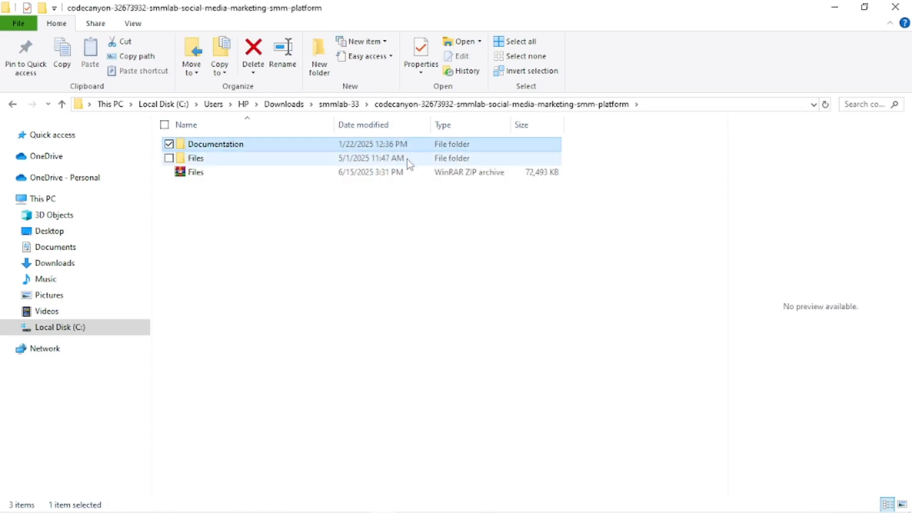
{"action": "left_click", "coordinate": [410, 163]}
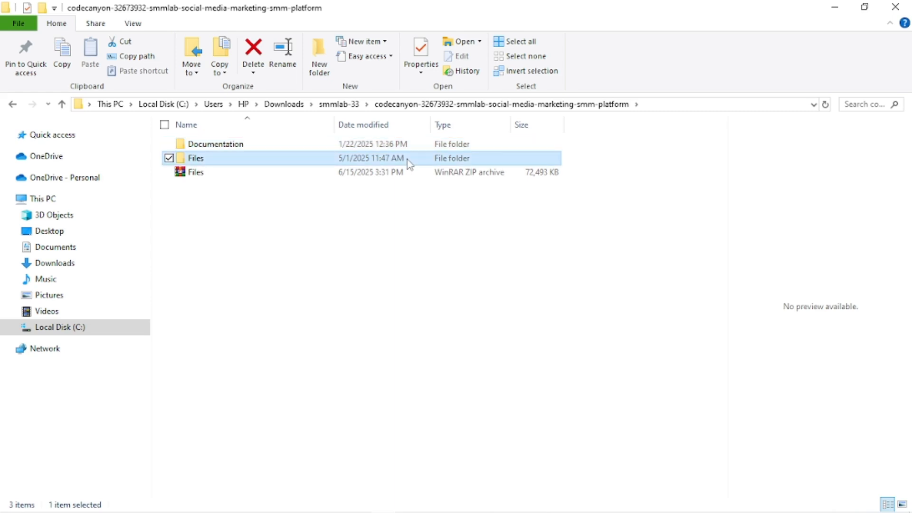
{"action": "right_click", "coordinate": [410, 163]}
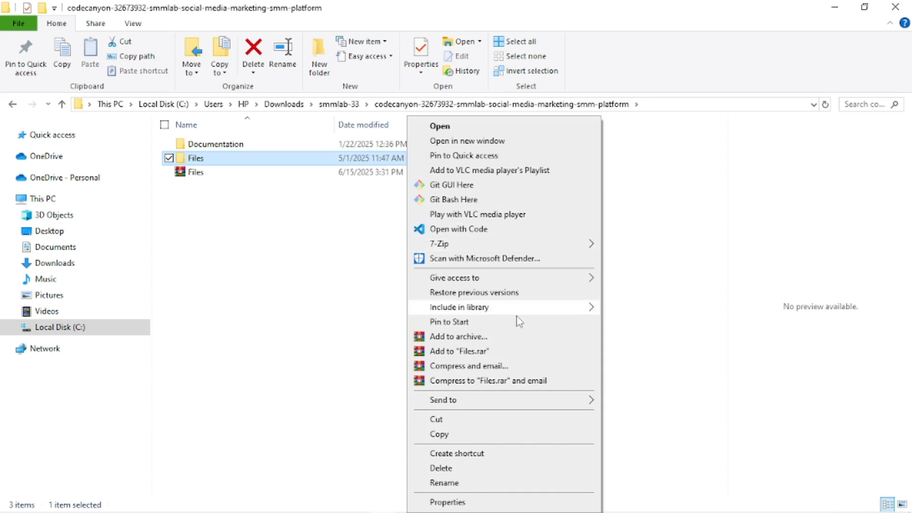
{"action": "left_click", "coordinate": [492, 338]}
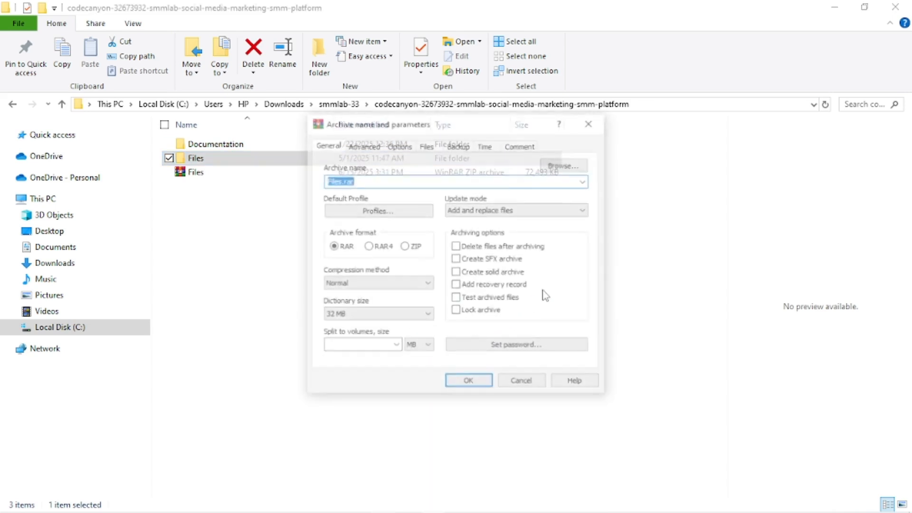
{"action": "left_click", "coordinate": [416, 247]}
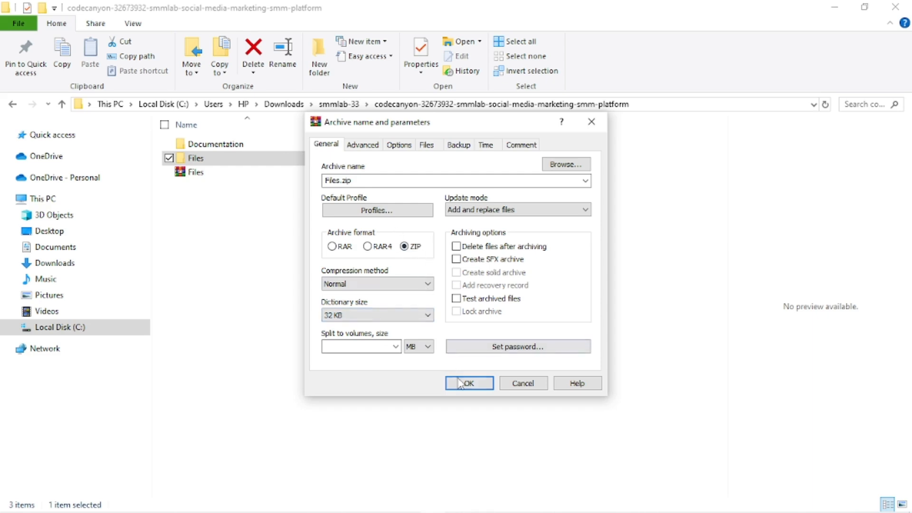
{"action": "left_click", "coordinate": [591, 122]}
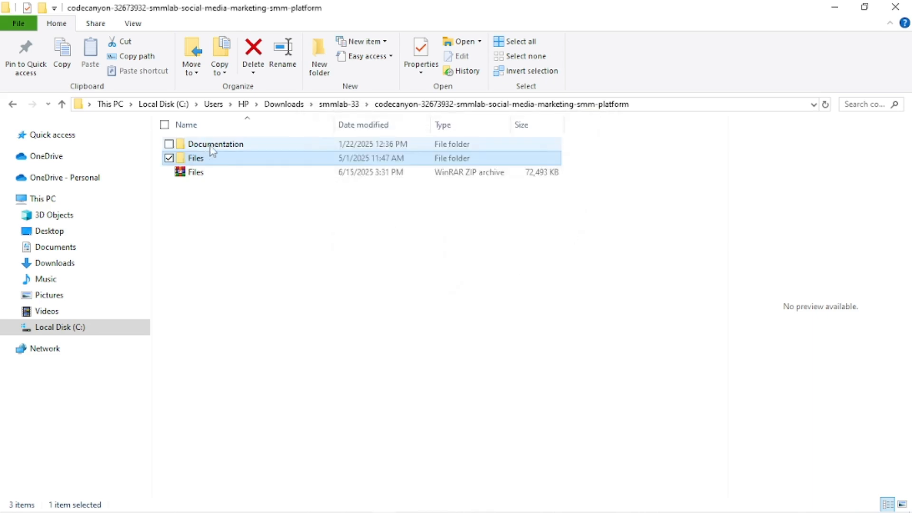
{"action": "left_click", "coordinate": [207, 173]}
{"action": "right_click", "coordinate": [208, 174]}
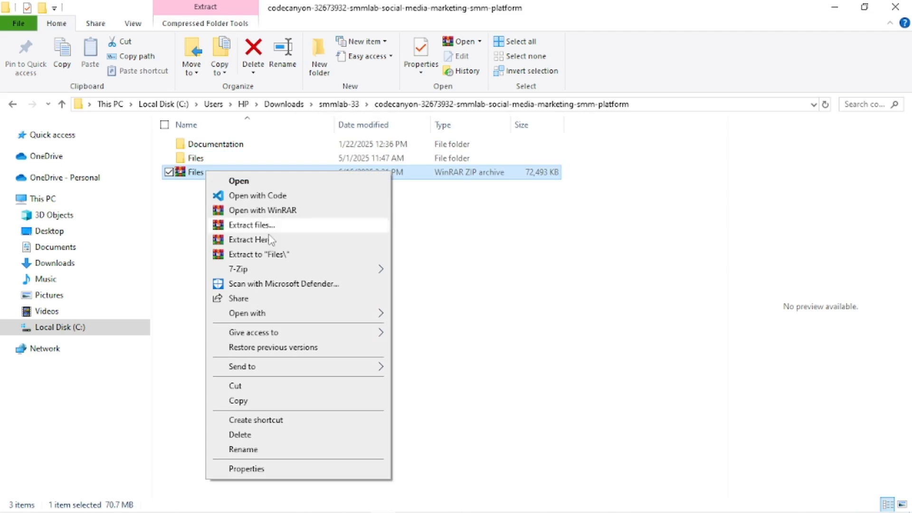
{"action": "left_click", "coordinate": [489, 236]}
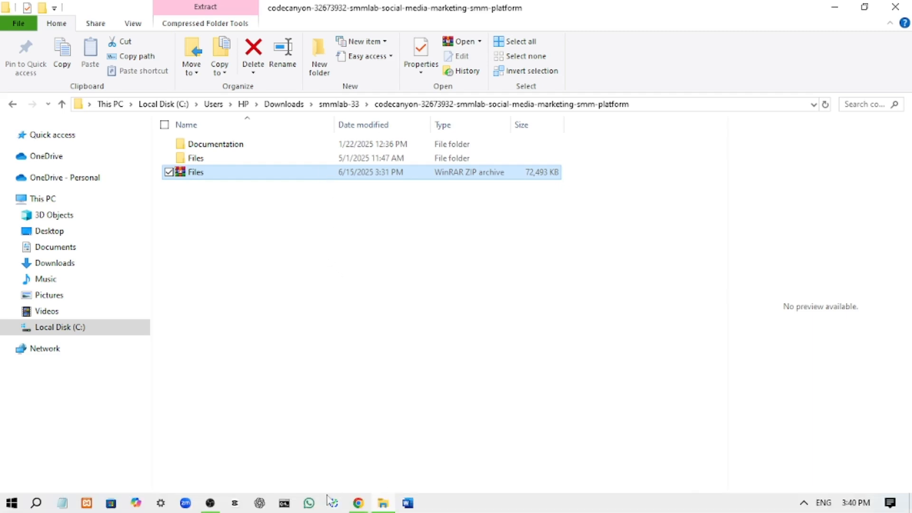
Switch to Chrome and open cPanel's File Manager for the hosting account.
{"action": "left_click", "coordinate": [353, 506]}
{"action": "left_click", "coordinate": [101, 2]}
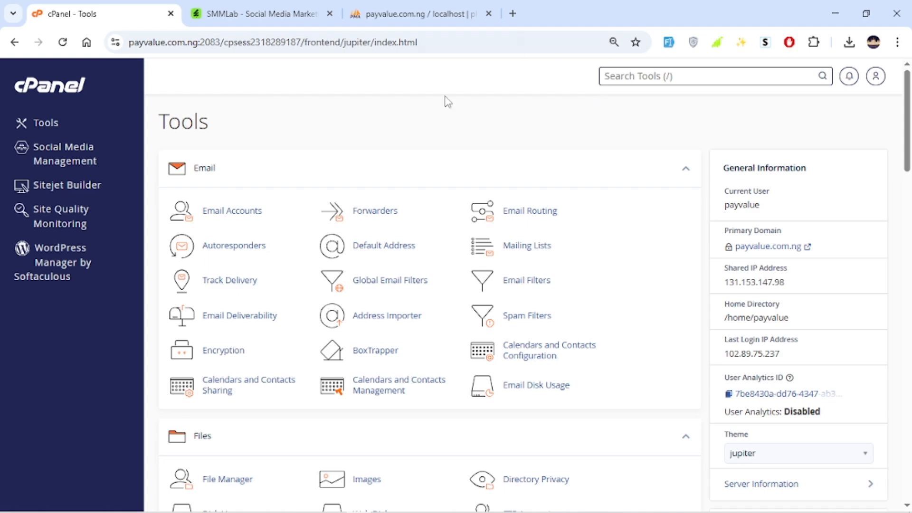
{"action": "scroll", "coordinate": [409, 250], "scroll_direction": "down", "scroll_amount": 7}
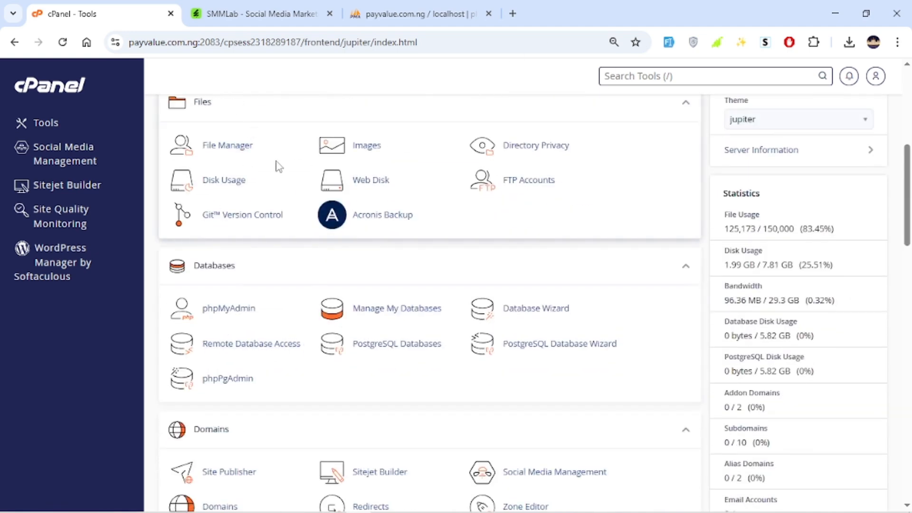
{"action": "left_click", "coordinate": [221, 146]}
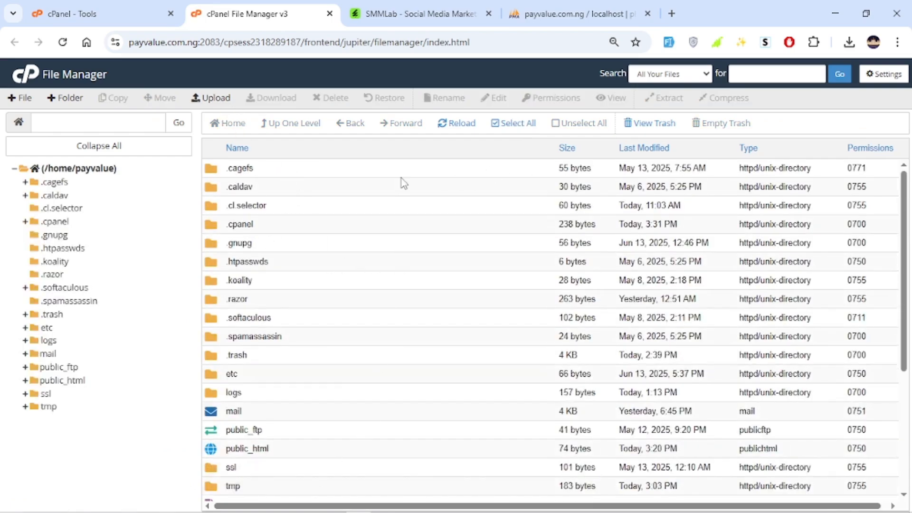
Open the public_html directory and look over the existing project folders in it.
{"action": "scroll", "coordinate": [399, 188], "scroll_direction": "down", "scroll_amount": 1}
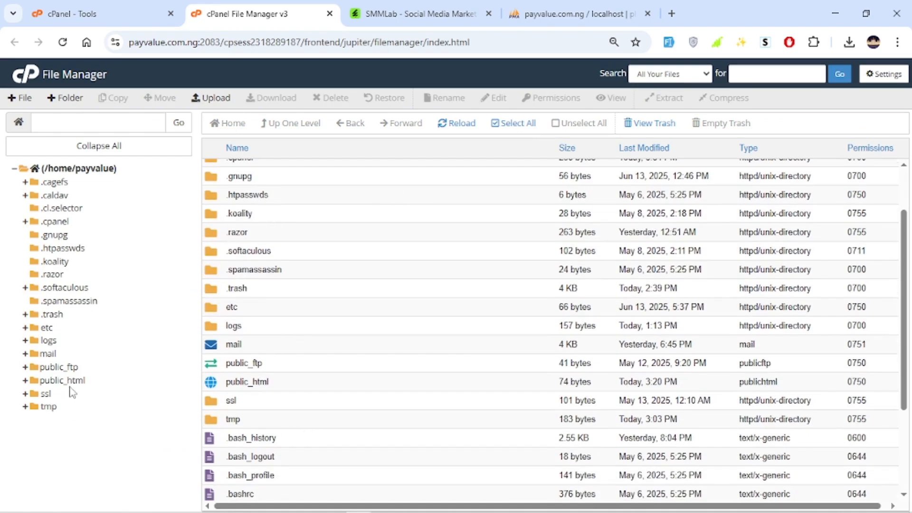
{"action": "double_click", "coordinate": [280, 384]}
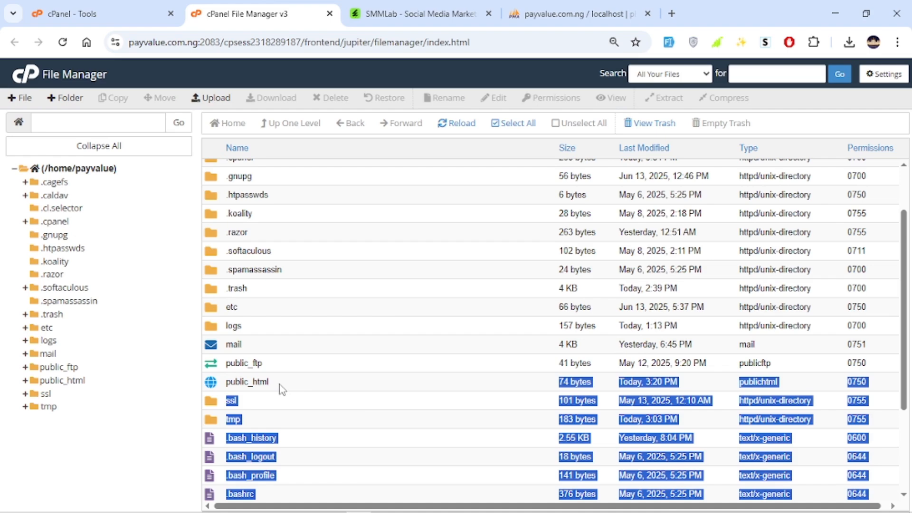
{"action": "double_click", "coordinate": [292, 383]}
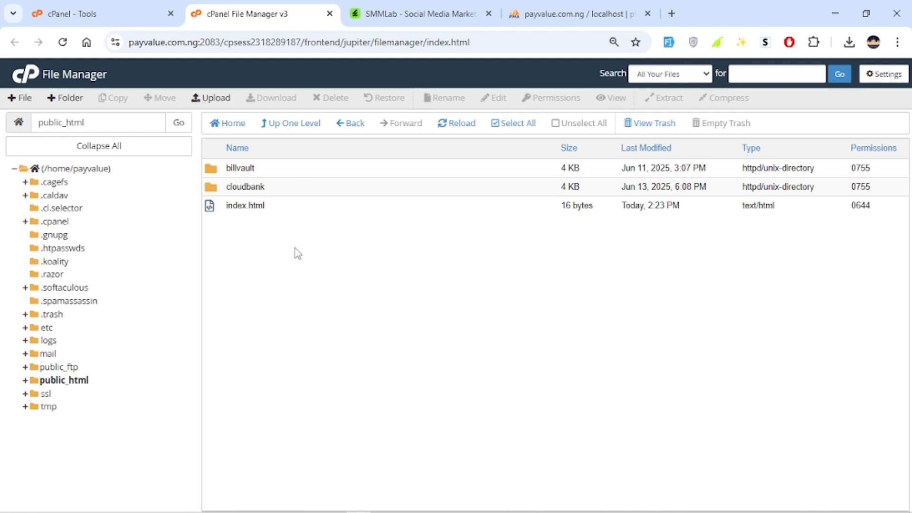
{"action": "left_click", "coordinate": [265, 174]}
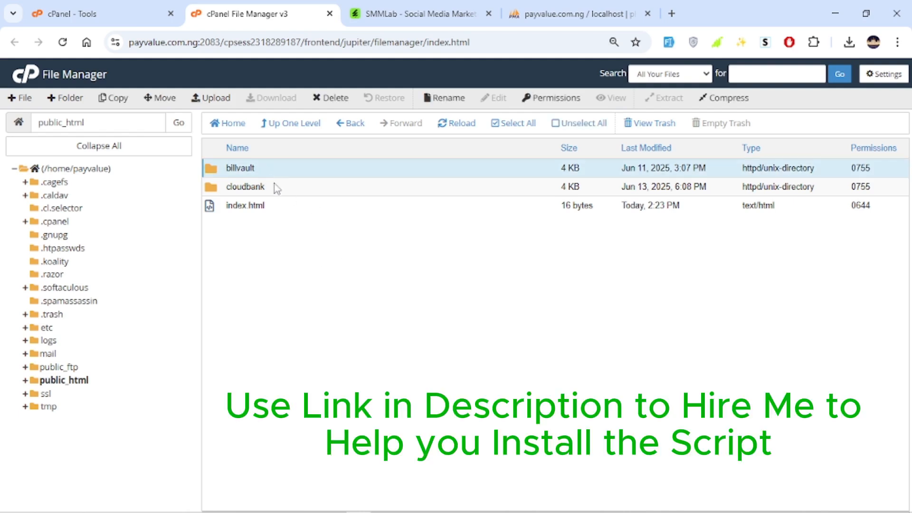
{"action": "left_click", "coordinate": [277, 188]}
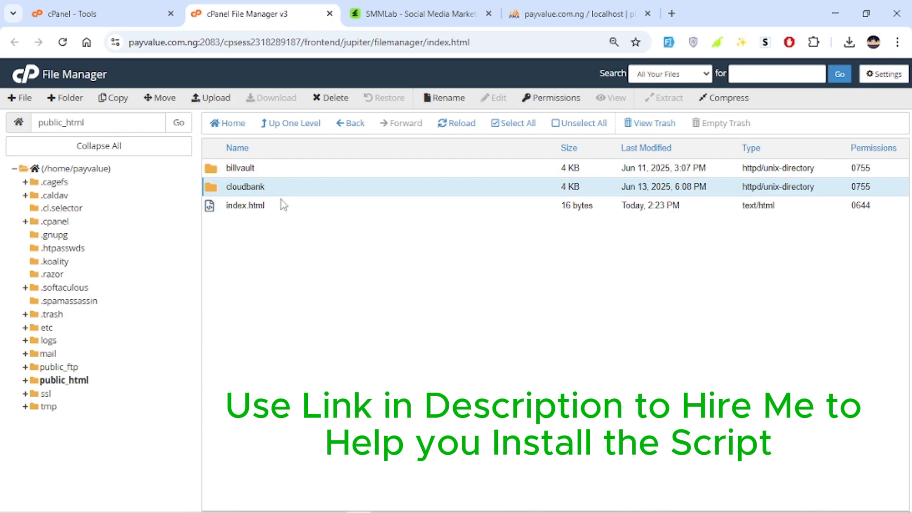
Create a new folder named smmlab in public_html.
{"action": "left_click", "coordinate": [48, 105]}
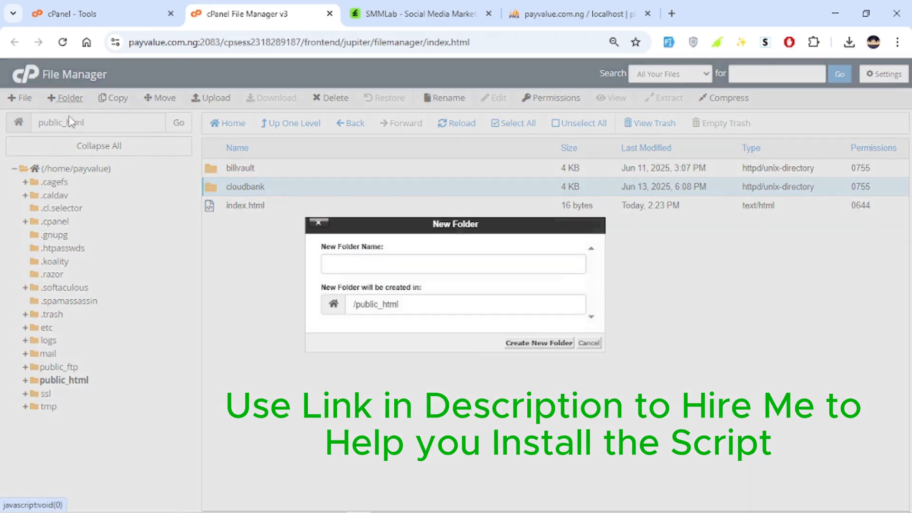
{"action": "type", "text": "smml"}
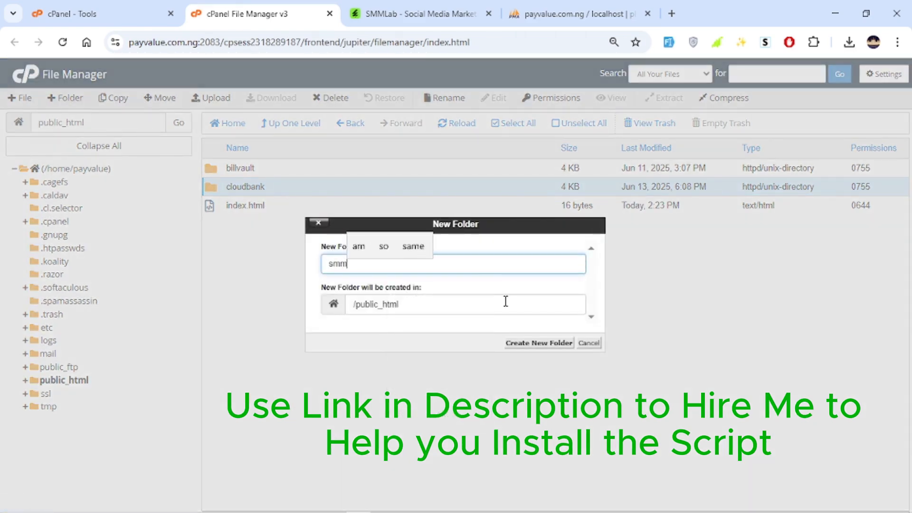
{"action": "type", "text": "ab"}
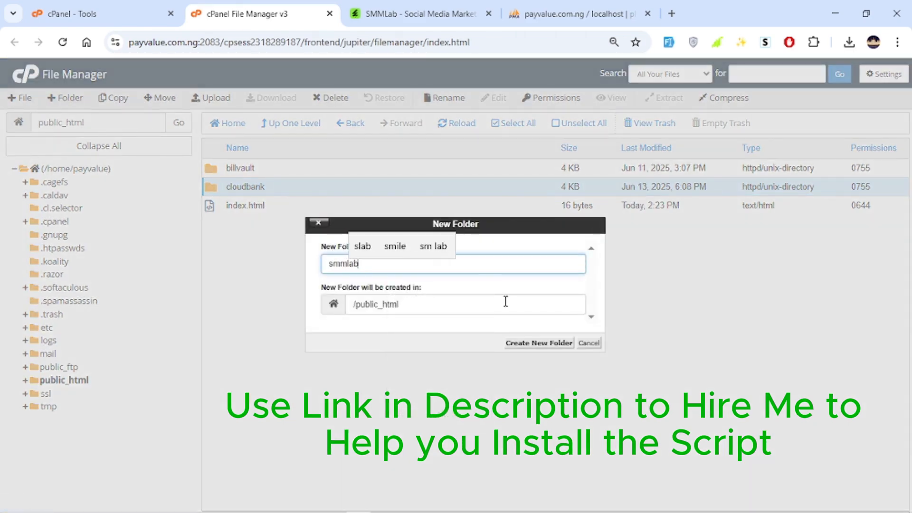
{"action": "left_click", "coordinate": [440, 277]}
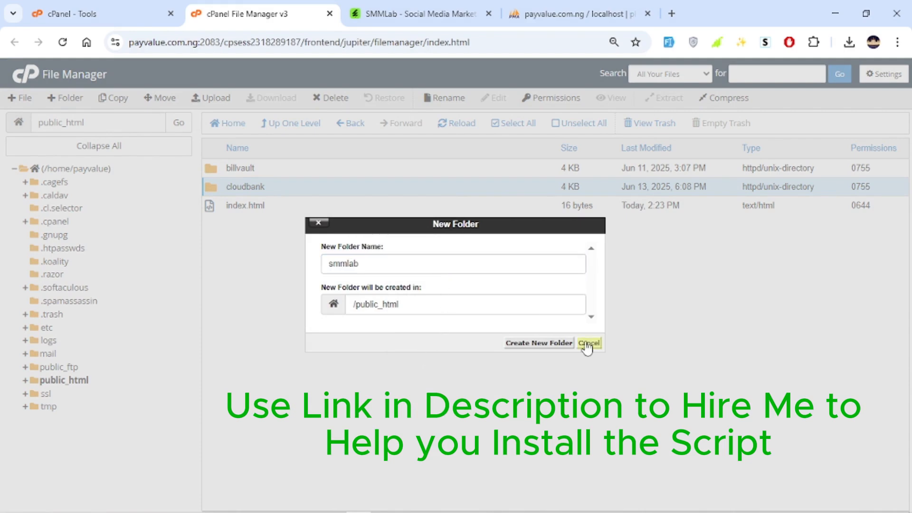
{"action": "left_click", "coordinate": [564, 344]}
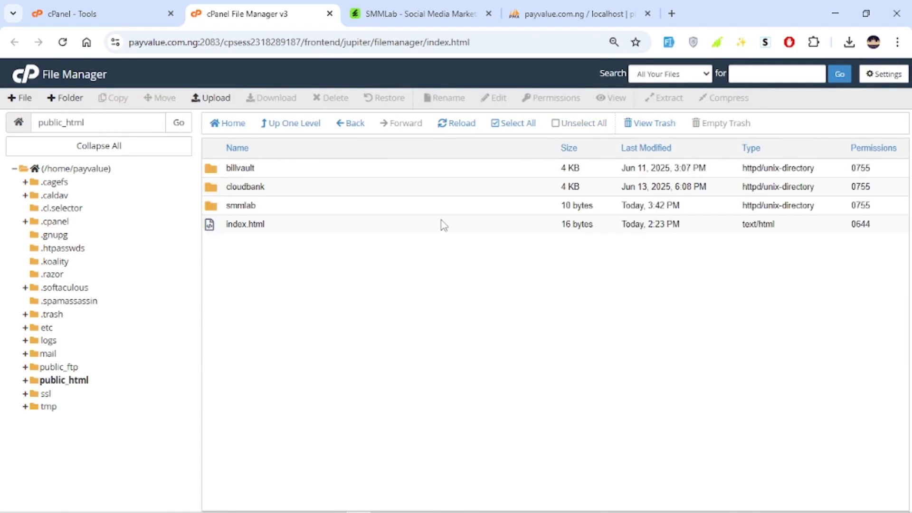
Upload the Files ZIP archive from the codecanyon-32673932-smmlab-social-media-marketing-smm-platform folder in Downloads > smmlab-33 into public_html/smmlab.
{"action": "double_click", "coordinate": [312, 205]}
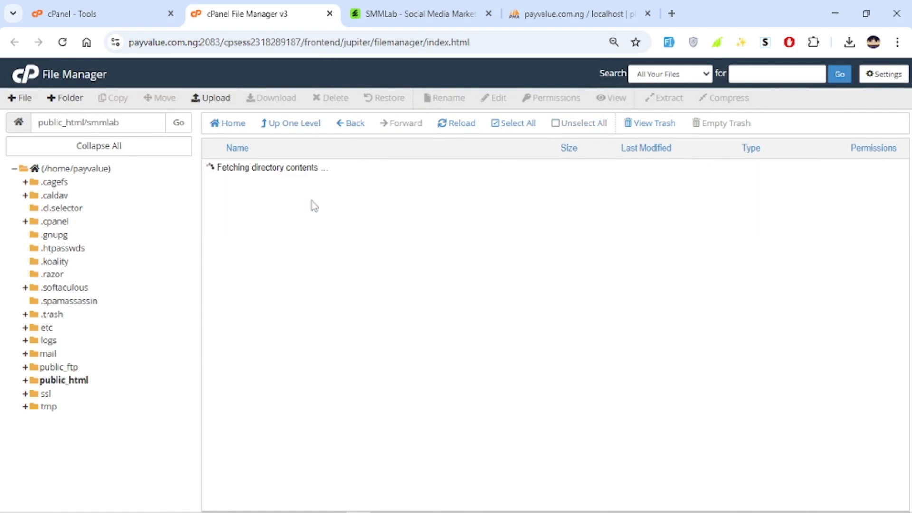
{"action": "left_click", "coordinate": [211, 98]}
{"action": "left_click", "coordinate": [456, 268]}
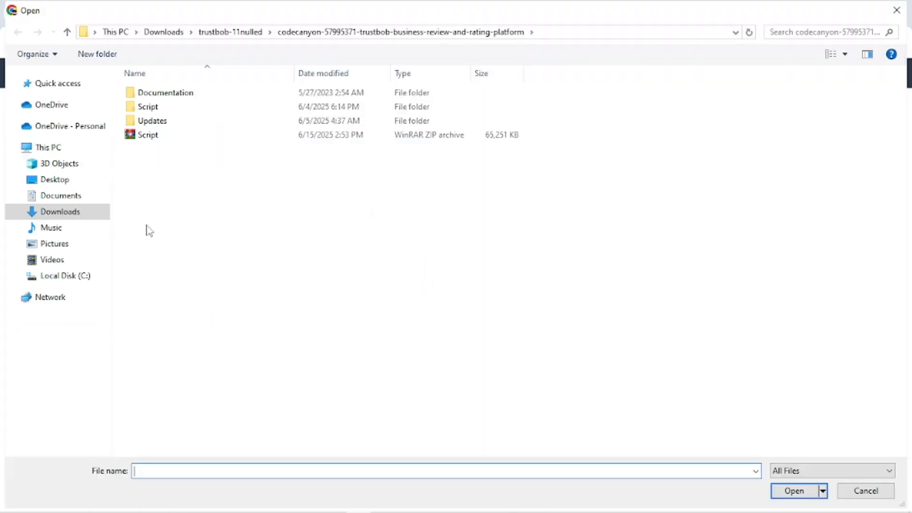
{"action": "left_click", "coordinate": [153, 33]}
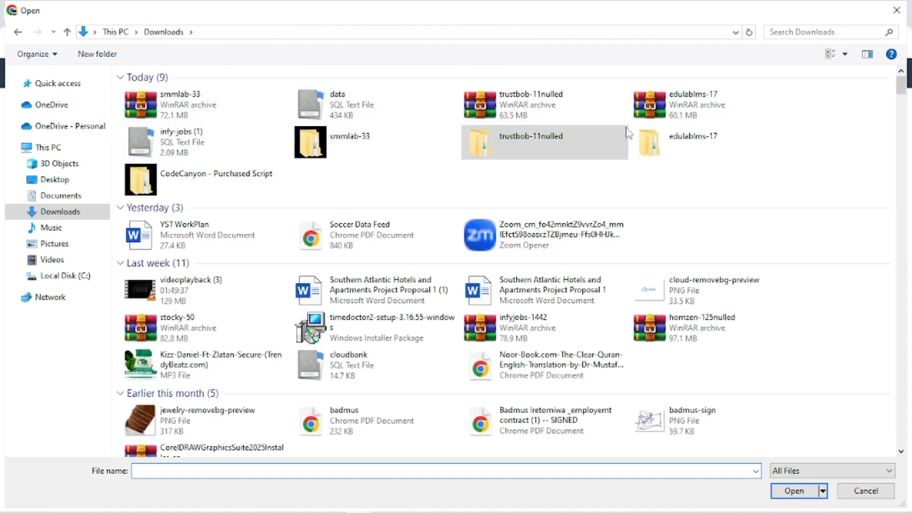
{"action": "double_click", "coordinate": [347, 139]}
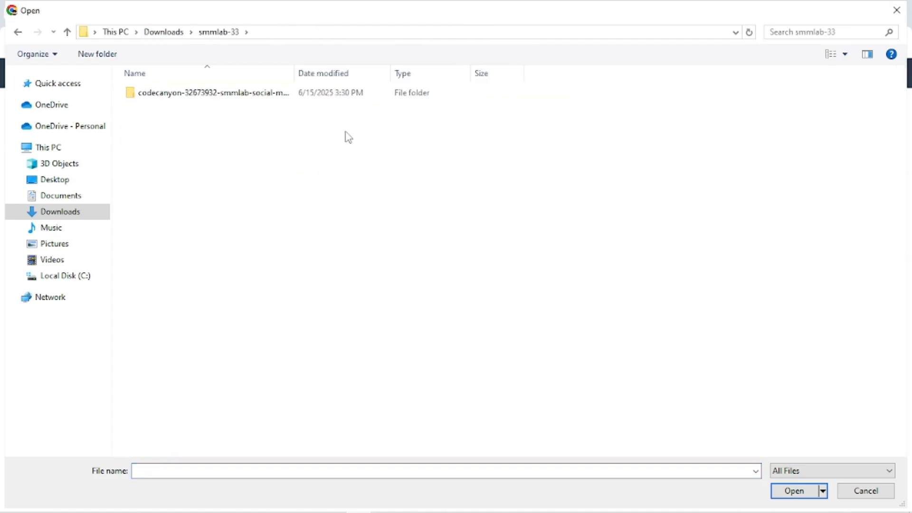
{"action": "left_click", "coordinate": [244, 98]}
{"action": "double_click", "coordinate": [244, 98]}
{"action": "left_click", "coordinate": [243, 124]}
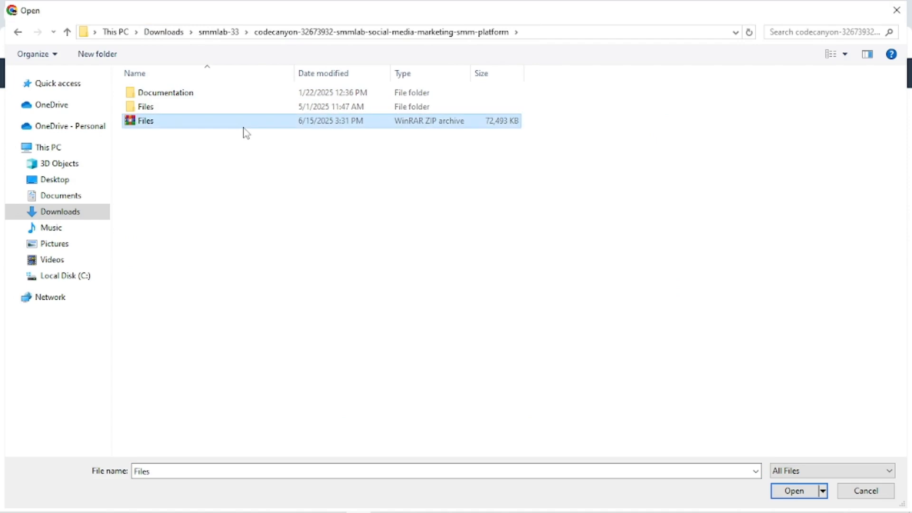
{"action": "left_click", "coordinate": [792, 495]}
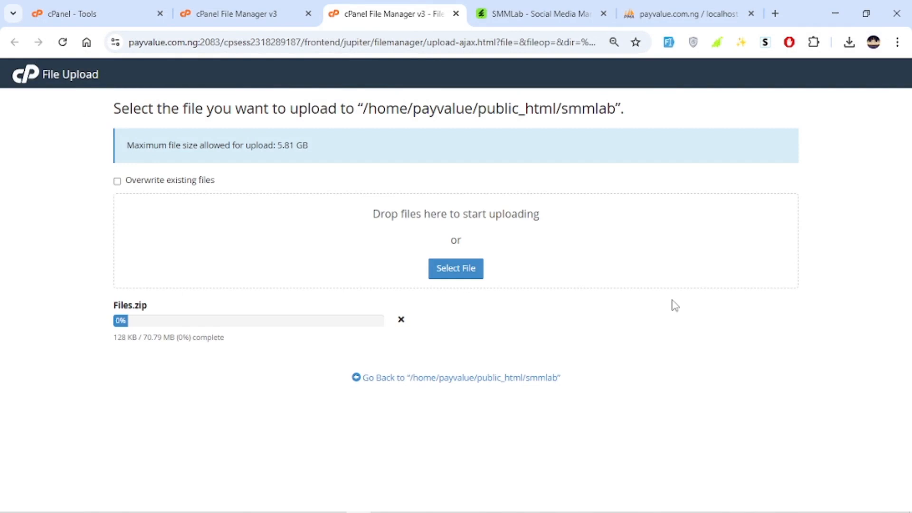
Open the script's index documentation from the Documentation folder and read the How To Install and How To Activate sections.
{"action": "left_click", "coordinate": [834, 13]}
{"action": "double_click", "coordinate": [284, 146]}
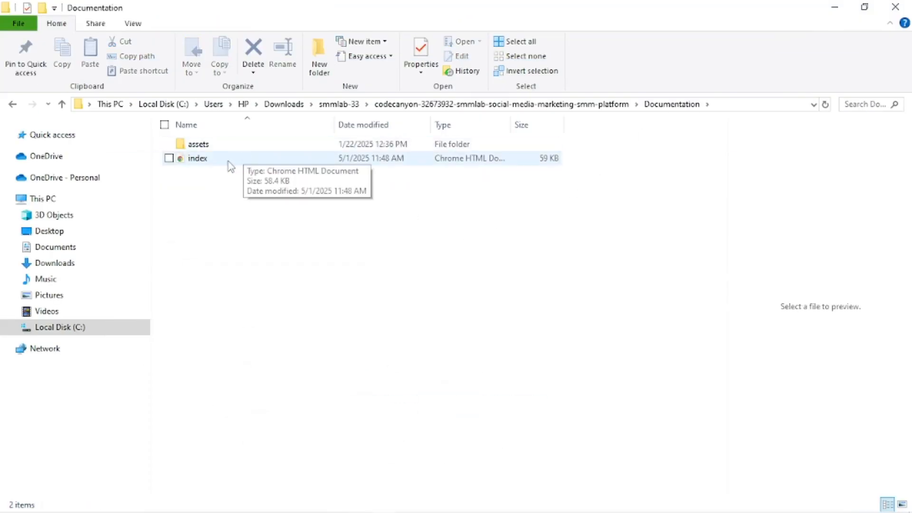
{"action": "double_click", "coordinate": [226, 163]}
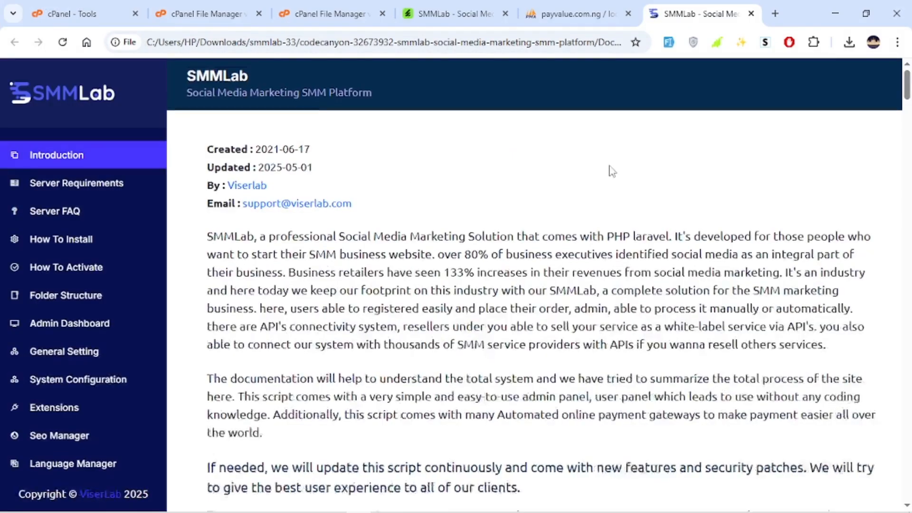
{"action": "left_click", "coordinate": [76, 183]}
{"action": "scroll", "coordinate": [77, 218], "scroll_direction": "down", "scroll_amount": 3}
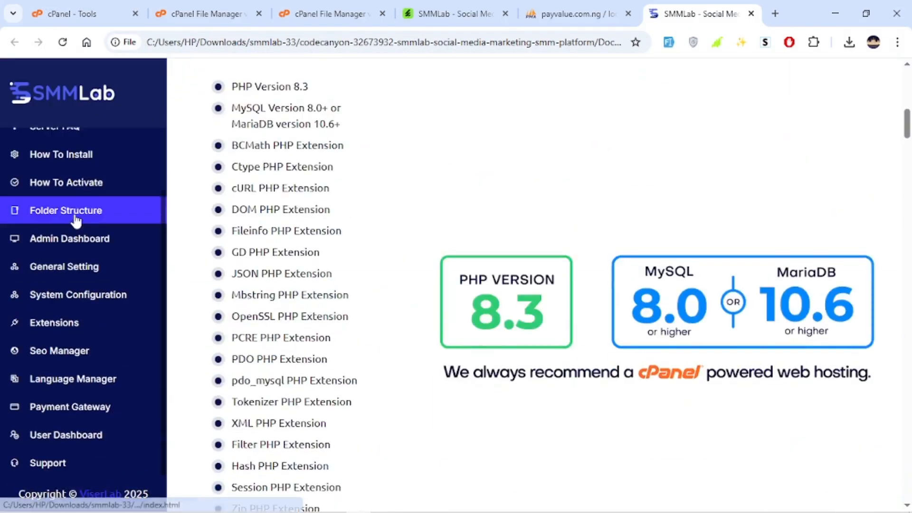
{"action": "scroll", "coordinate": [511, 230], "scroll_direction": "down", "scroll_amount": 4}
{"action": "scroll", "coordinate": [511, 230], "scroll_direction": "down", "scroll_amount": 15}
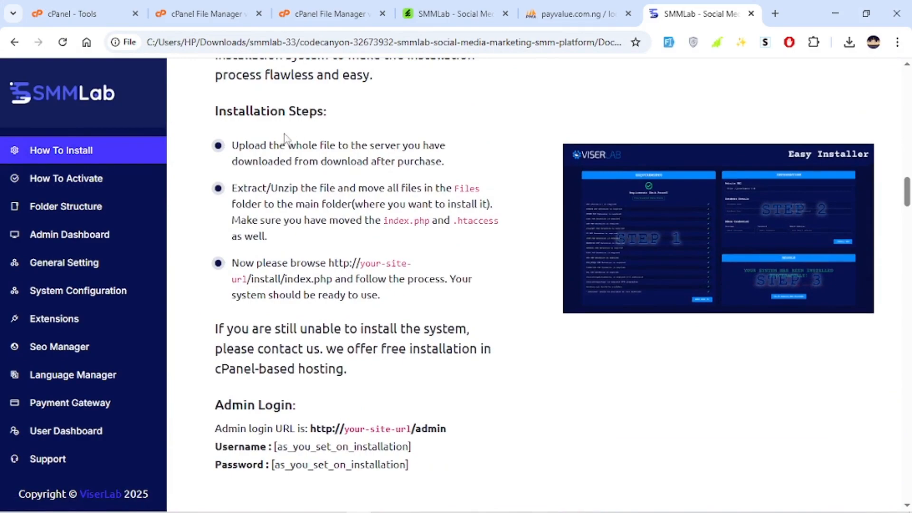
{"action": "left_click_drag", "start_coordinate": [232, 143], "coordinate": [358, 209]}
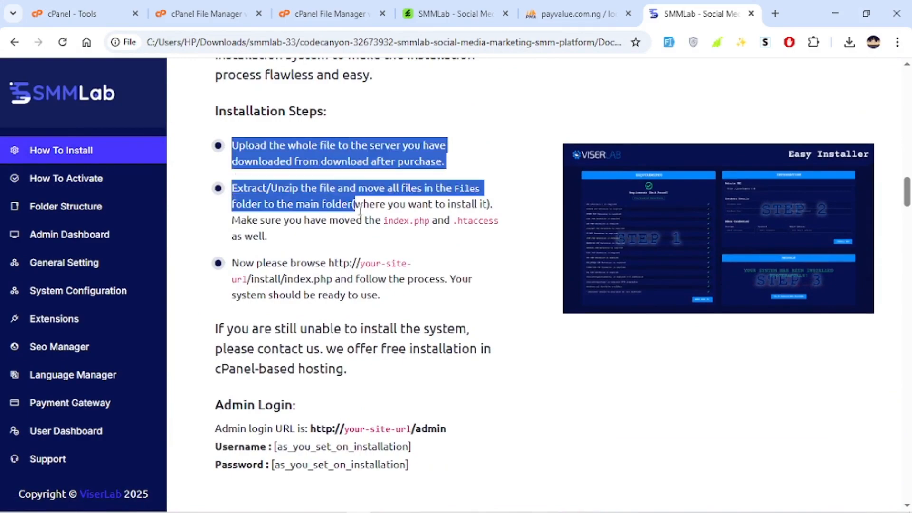
{"action": "scroll", "coordinate": [475, 242], "scroll_direction": "down", "scroll_amount": 10}
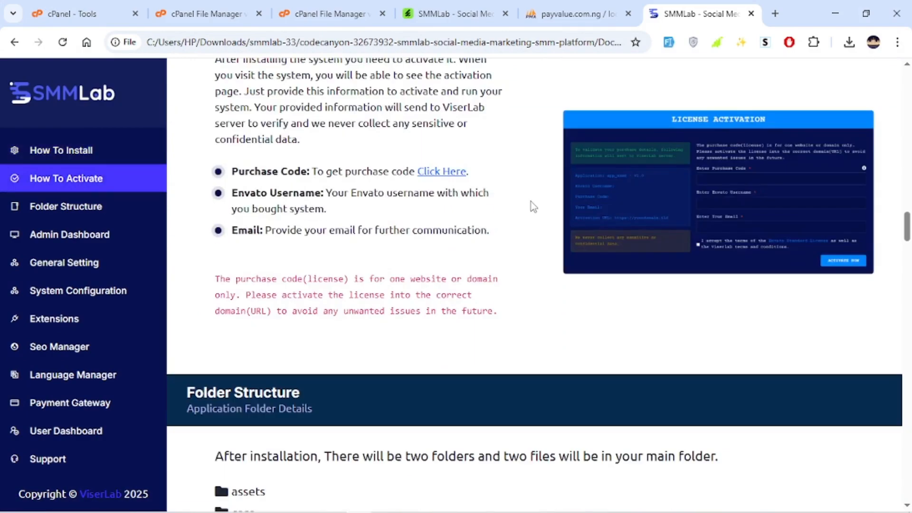
{"action": "scroll", "coordinate": [528, 202], "scroll_direction": "up", "scroll_amount": 8}
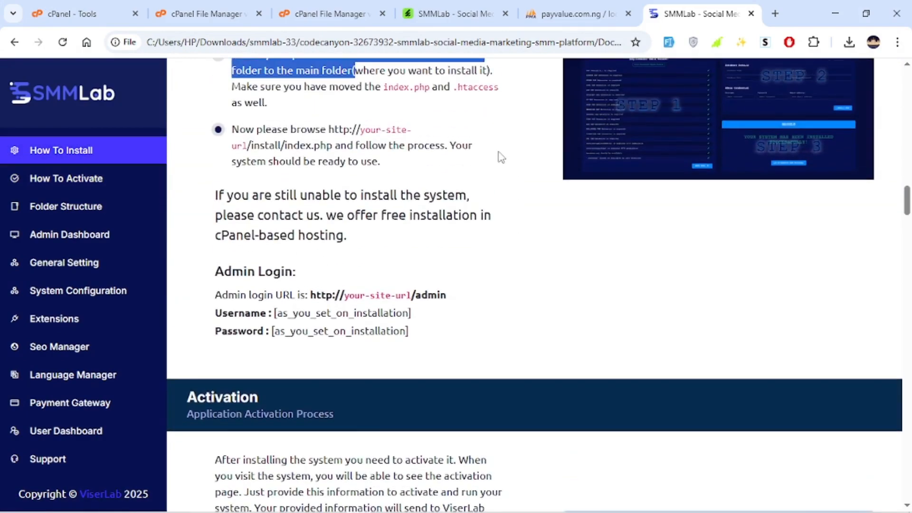
{"action": "left_click", "coordinate": [480, 205]}
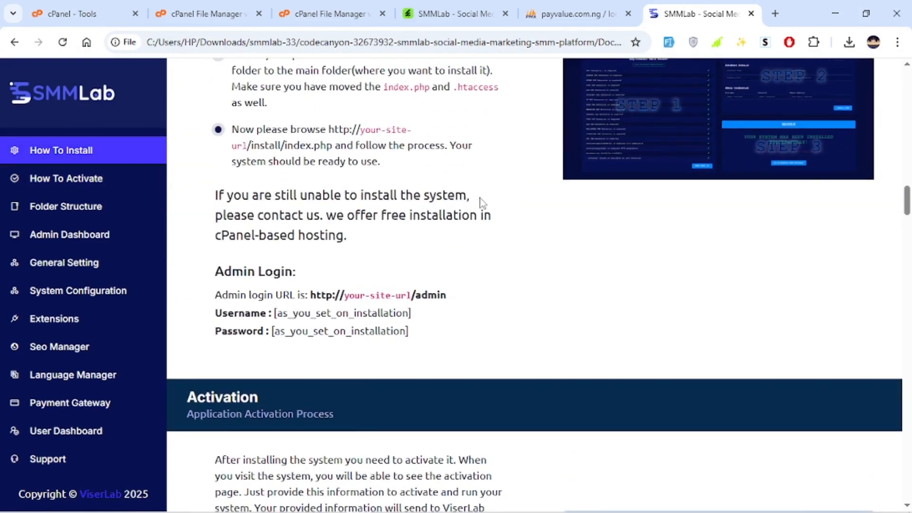
{"action": "scroll", "coordinate": [475, 190], "scroll_direction": "up", "scroll_amount": 5}
Check the upload progress of Files.zip and look at the smmlab directory in File Manager.
{"action": "left_click", "coordinate": [446, 13]}
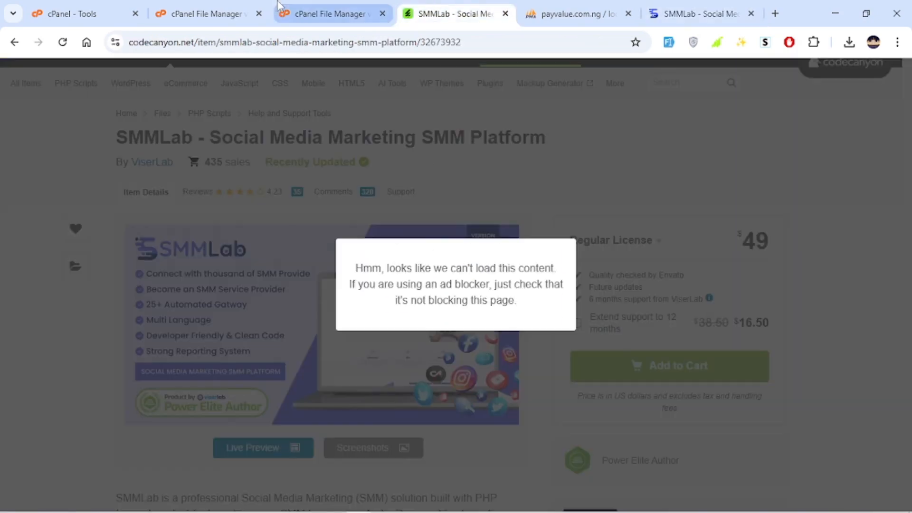
{"action": "left_click", "coordinate": [332, 14]}
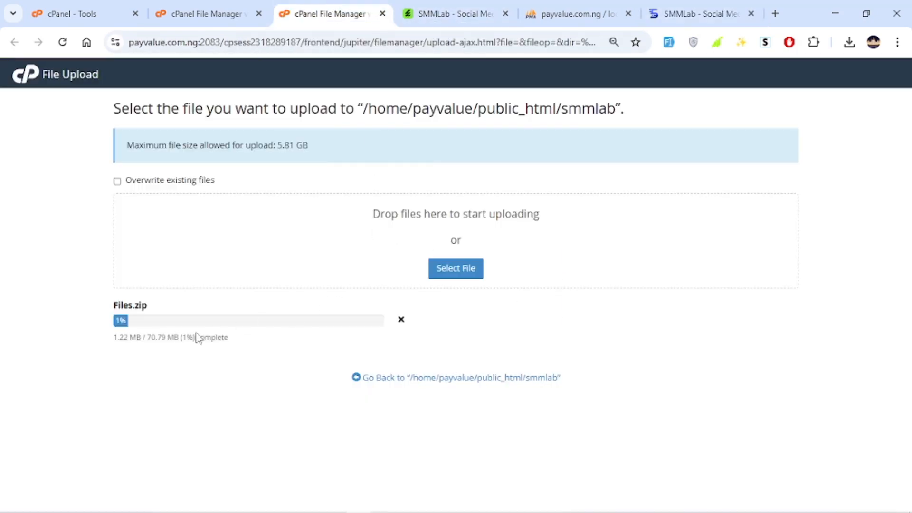
{"action": "left_click_drag", "start_coordinate": [211, 342], "coordinate": [119, 334]}
{"action": "left_click", "coordinate": [209, 13]}
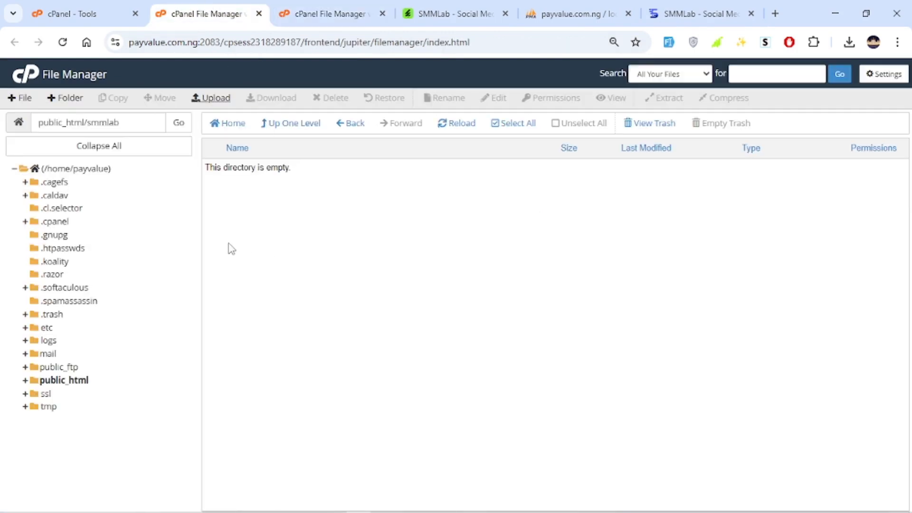
Create a new database named smmlab in cPanel's Manage My Databases and return to the database overview.
{"action": "left_click", "coordinate": [66, 11]}
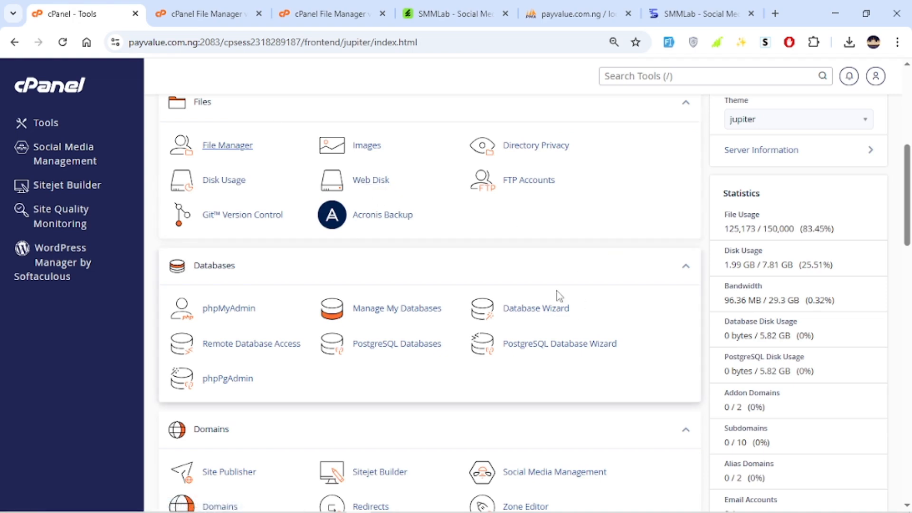
{"action": "left_click", "coordinate": [403, 309]}
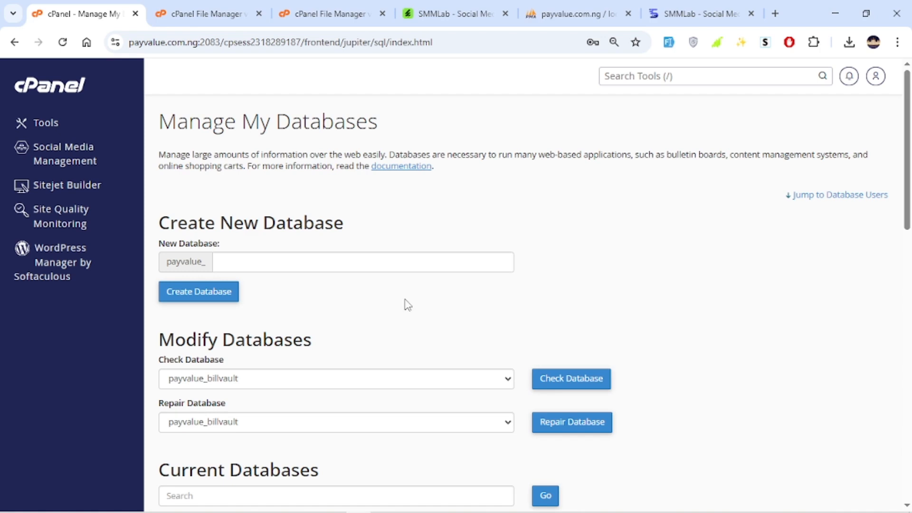
{"action": "left_click", "coordinate": [323, 257]}
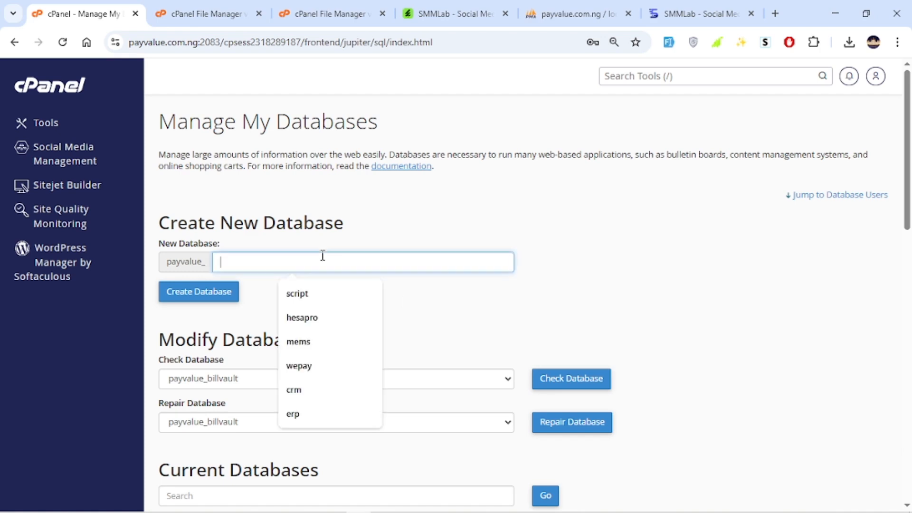
{"action": "type", "text": "smm"}
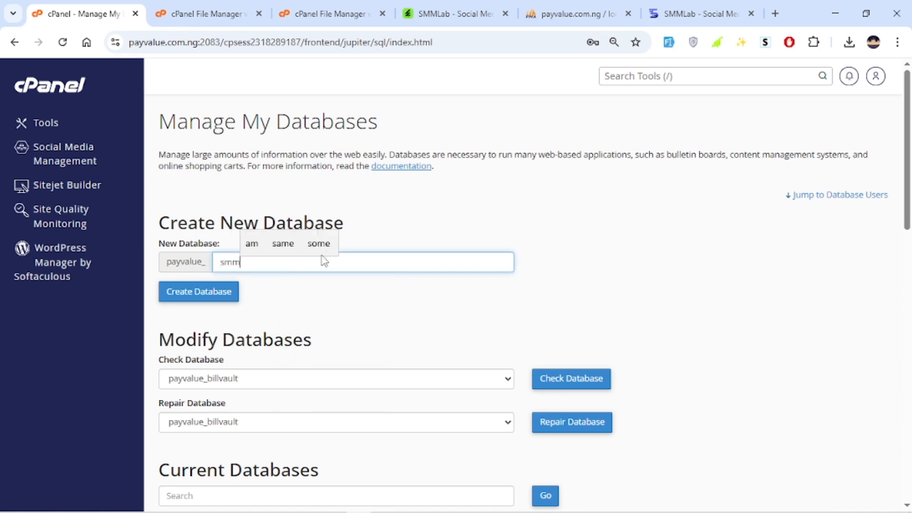
{"action": "type", "text": "lab"}
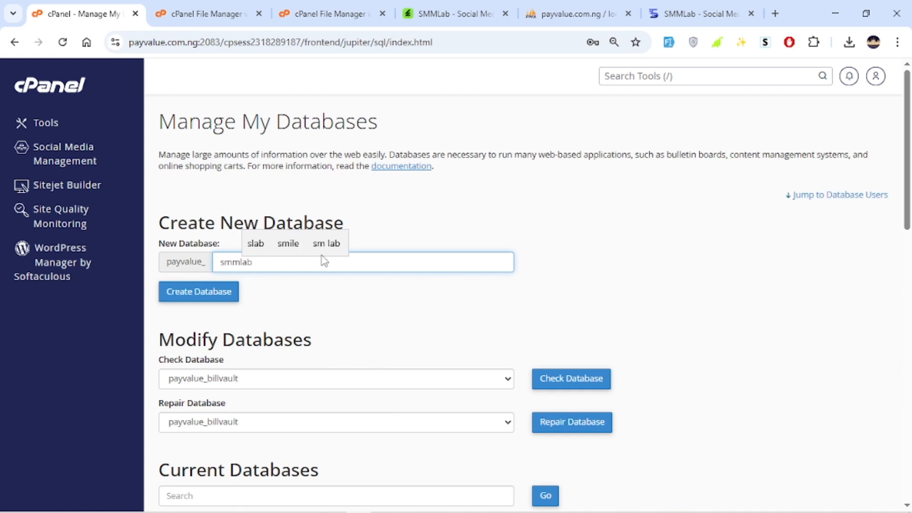
{"action": "left_click", "coordinate": [229, 299]}
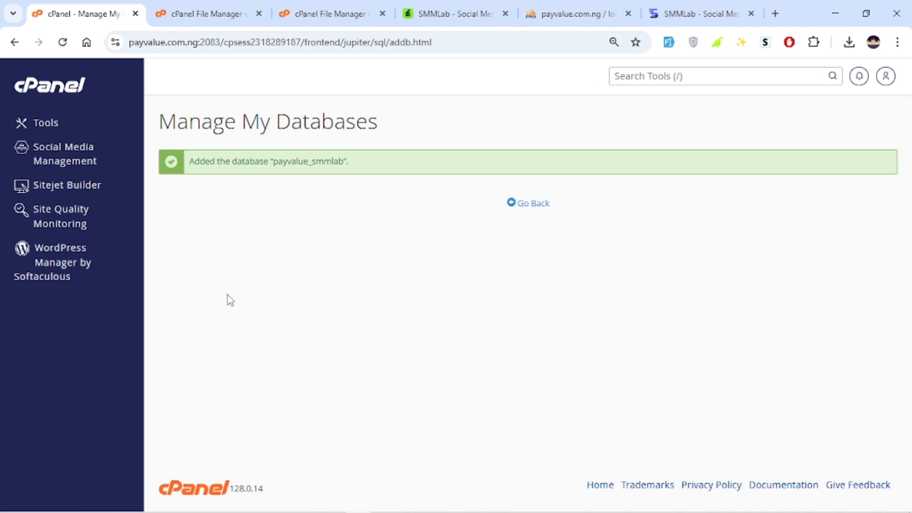
{"action": "left_click", "coordinate": [534, 207]}
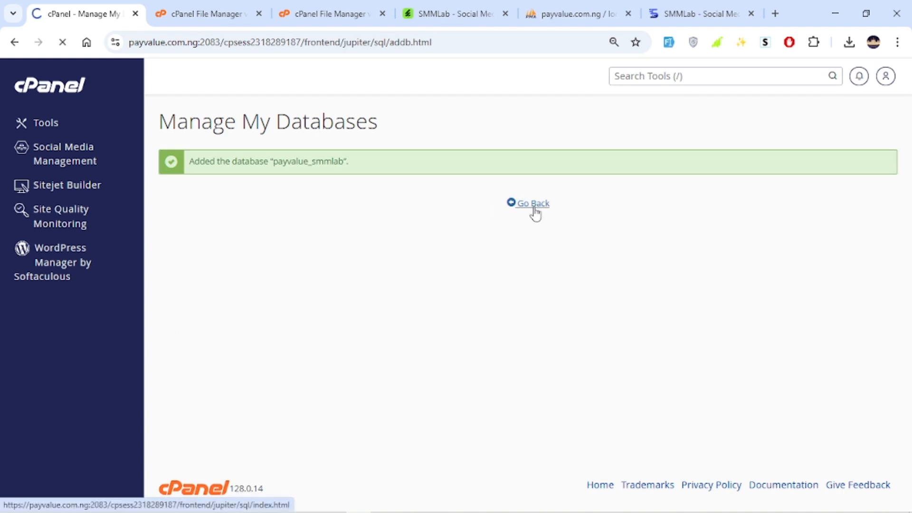
Enter ssmlab as the username for a new database user, replacing the autofilled name.
{"action": "scroll", "coordinate": [527, 203], "scroll_direction": "down", "scroll_amount": 10}
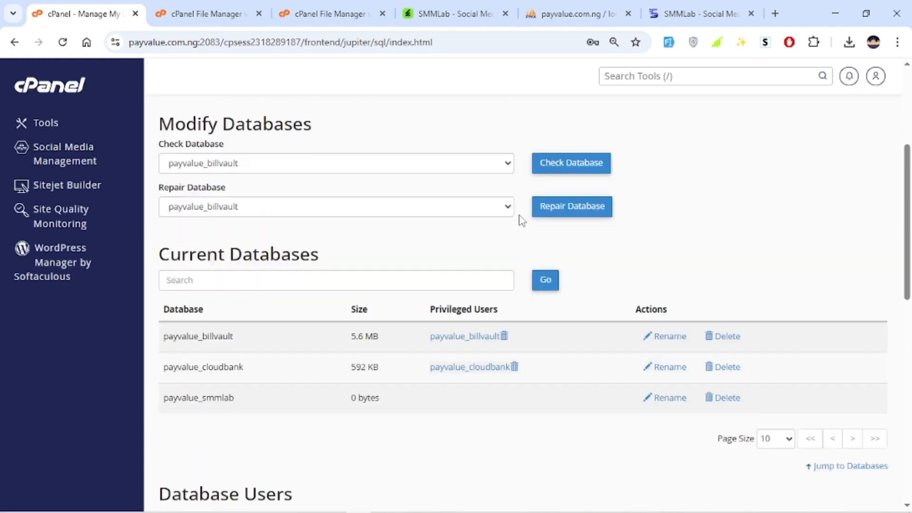
{"action": "scroll", "coordinate": [431, 237], "scroll_direction": "up", "scroll_amount": 2}
{"action": "scroll", "coordinate": [290, 266], "scroll_direction": "down", "scroll_amount": 3}
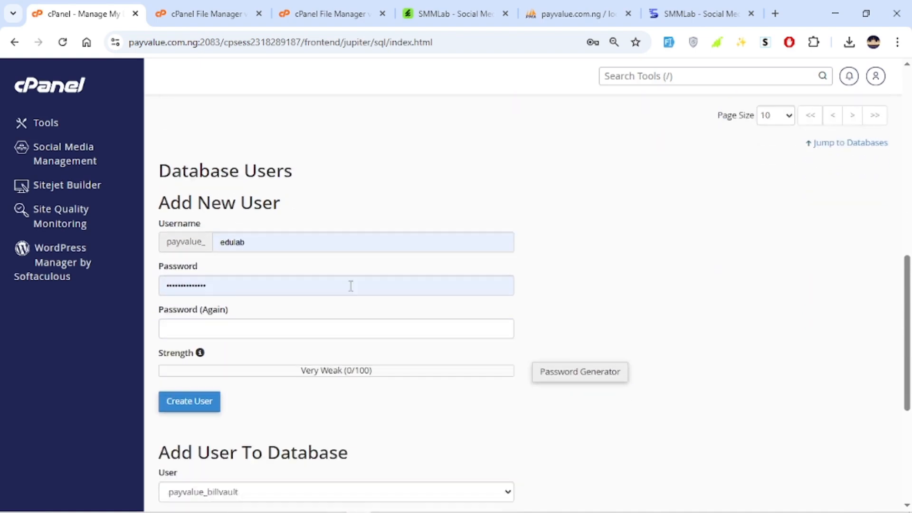
{"action": "double_click", "coordinate": [275, 172]}
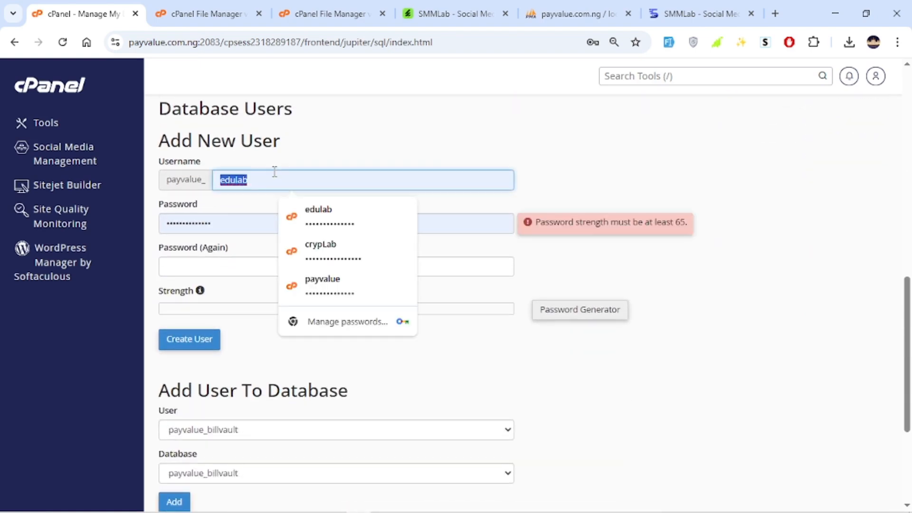
{"action": "type", "text": "ssml"}
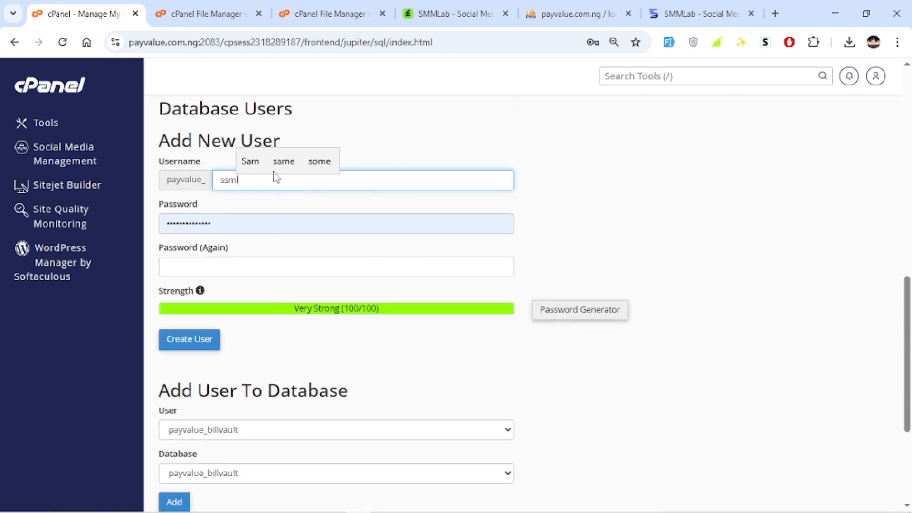
{"action": "type", "text": "ab"}
Fill the new database user's password fields using the Password Generator and paste a copy of the password into a new browser tab.
{"action": "left_click", "coordinate": [560, 310]}
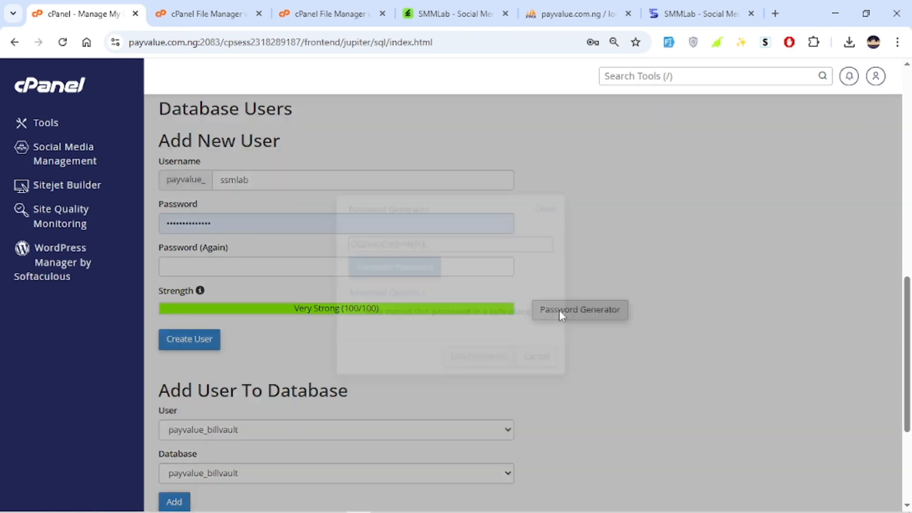
{"action": "left_click", "coordinate": [460, 245]}
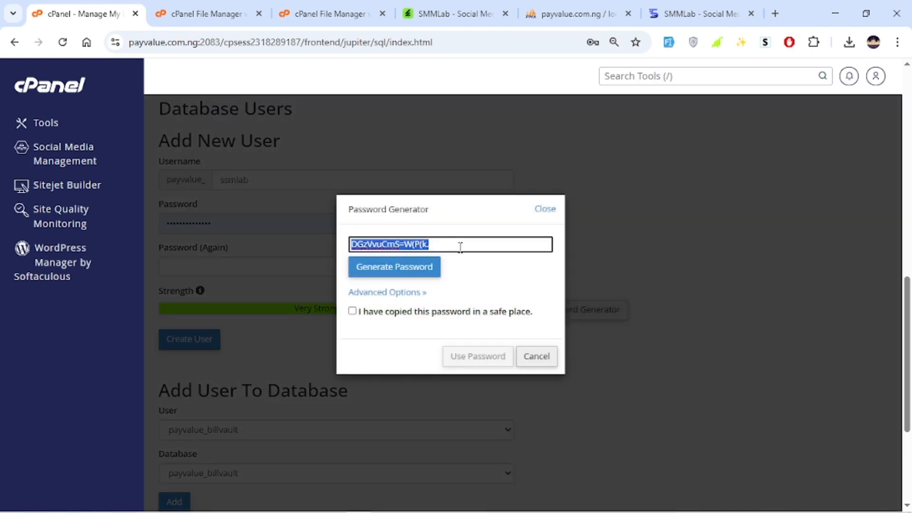
{"action": "left_click", "coordinate": [391, 316]}
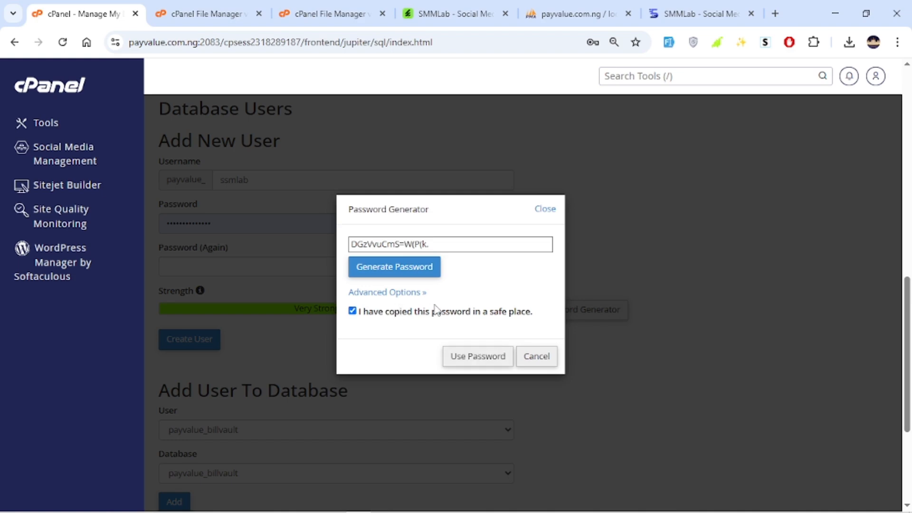
{"action": "left_click", "coordinate": [493, 365]}
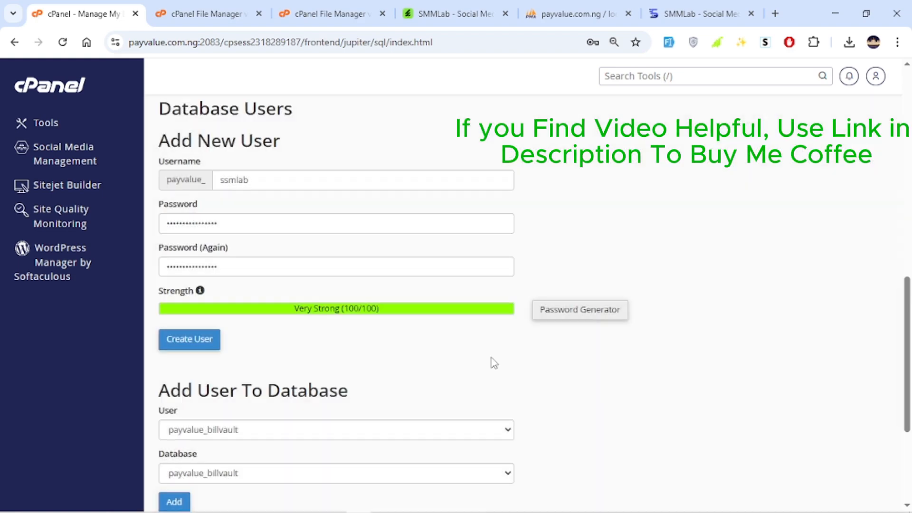
{"action": "left_click", "coordinate": [772, 14]}
{"action": "key", "text": "ctrl+v"}
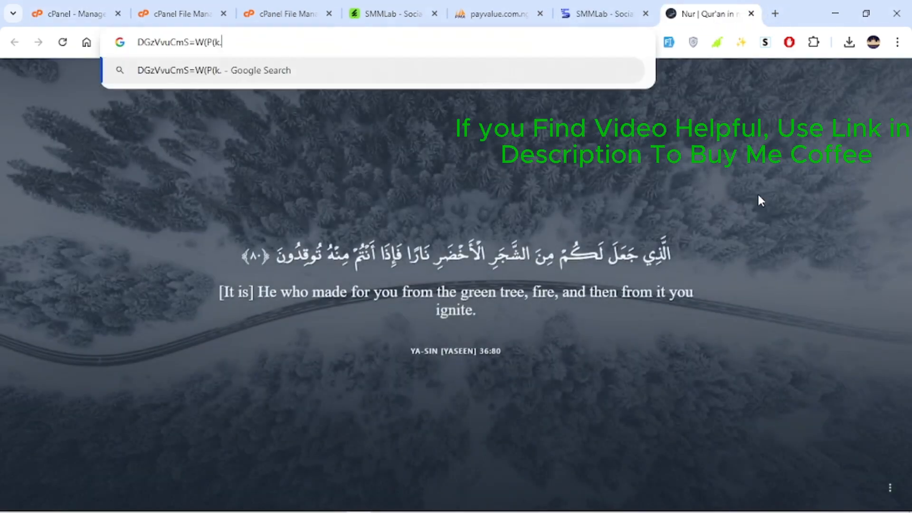
Check the Files.zip upload progress, return to Manage My Databases and create the database user ssmlab.
{"action": "left_click", "coordinate": [181, 13]}
{"action": "left_click", "coordinate": [285, 13]}
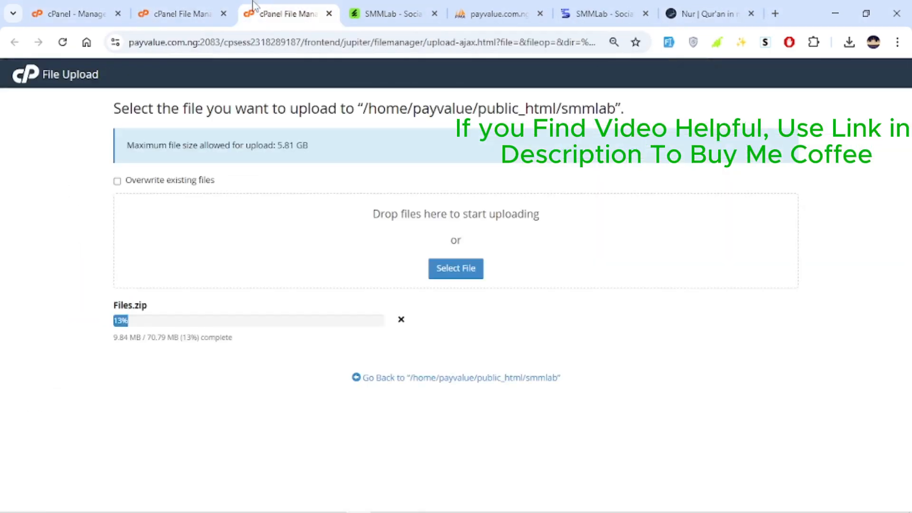
{"action": "left_click", "coordinate": [57, 7]}
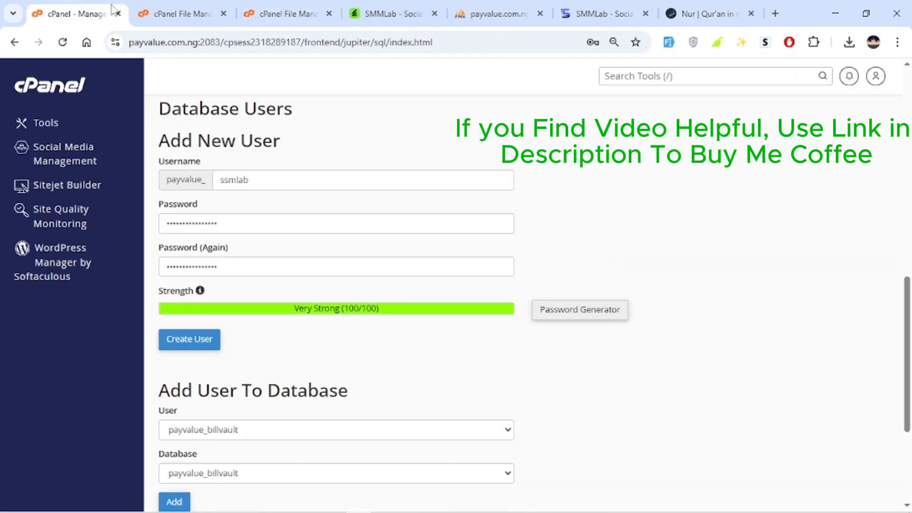
{"action": "left_click", "coordinate": [195, 345]}
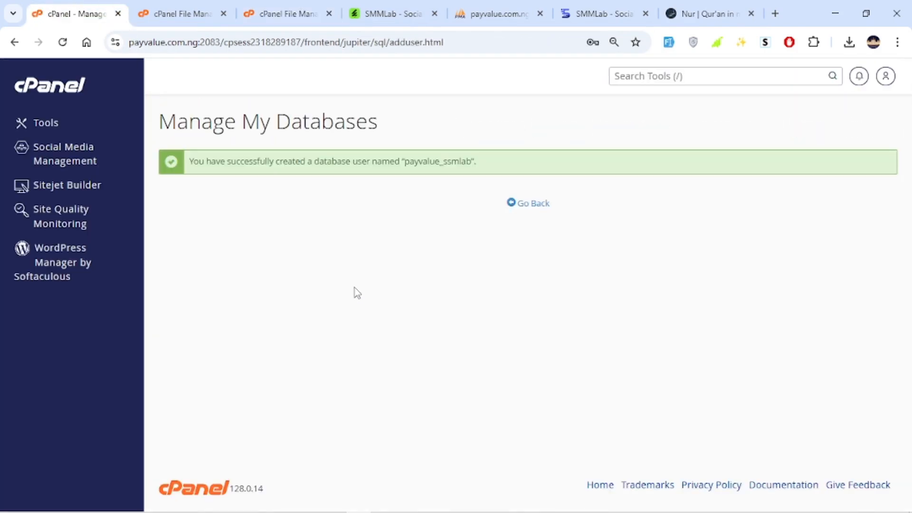
Return to the database overview and add the user payvalue_ssmlab to the database payvalue_smmlab.
{"action": "left_click", "coordinate": [526, 204]}
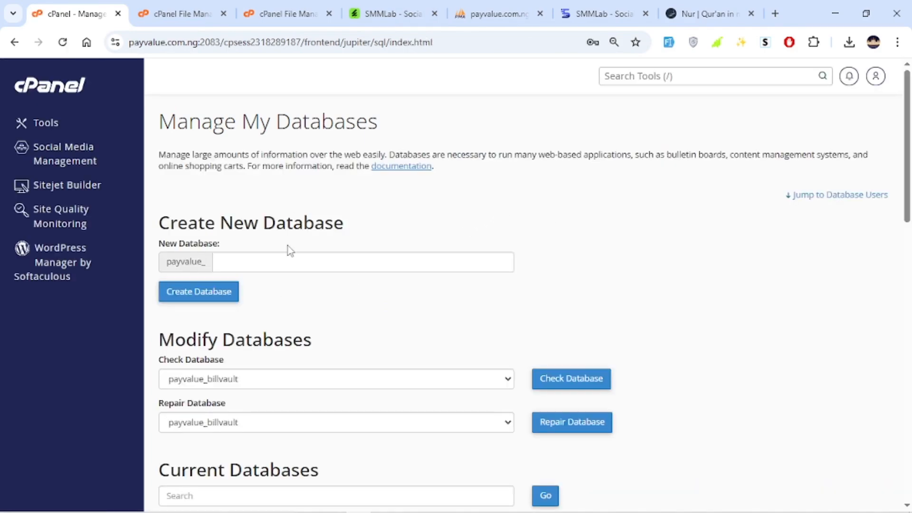
{"action": "scroll", "coordinate": [295, 237], "scroll_direction": "down", "scroll_amount": 8}
{"action": "scroll", "coordinate": [314, 242], "scroll_direction": "down", "scroll_amount": 7}
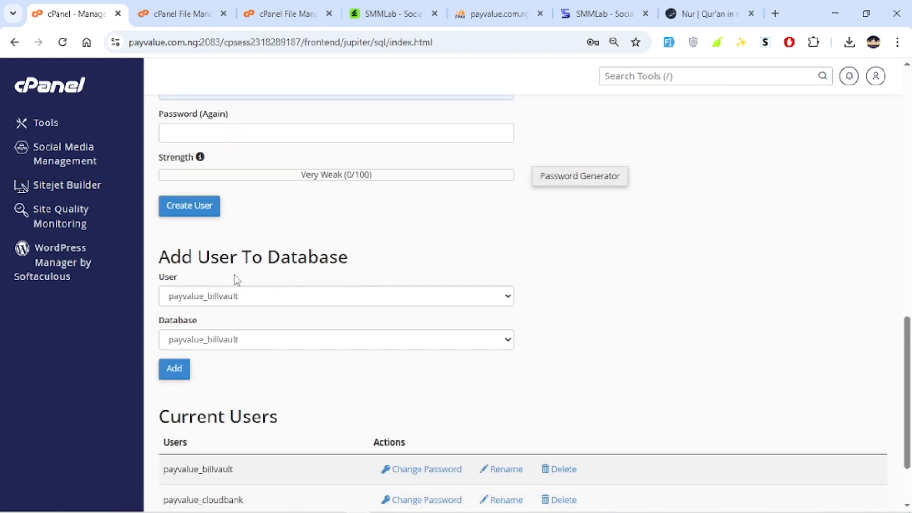
{"action": "scroll", "coordinate": [234, 275], "scroll_direction": "down", "scroll_amount": 2}
{"action": "left_click", "coordinate": [244, 230]}
{"action": "left_click", "coordinate": [249, 284]}
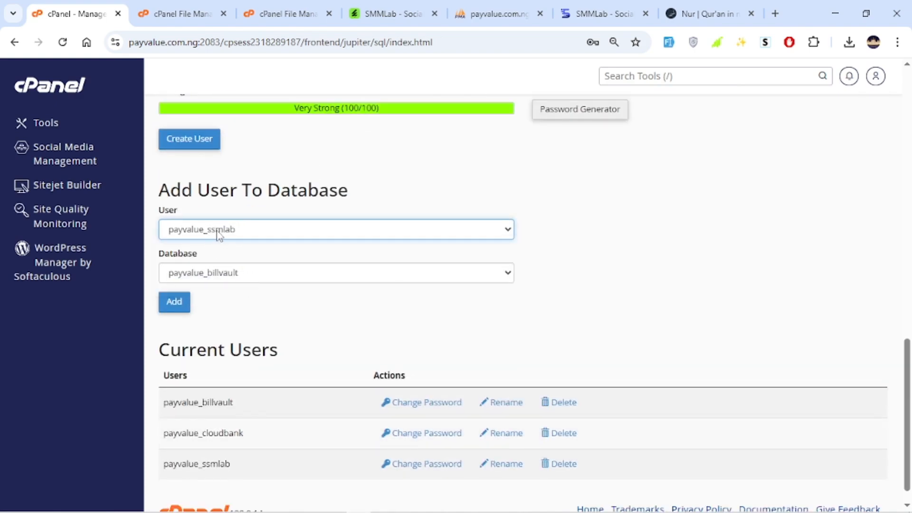
{"action": "left_click", "coordinate": [264, 272]}
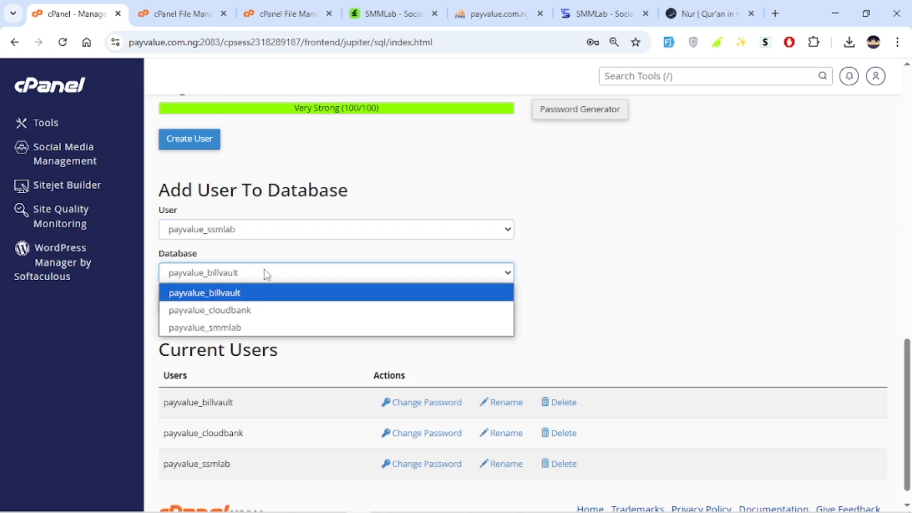
{"action": "left_click", "coordinate": [237, 327]}
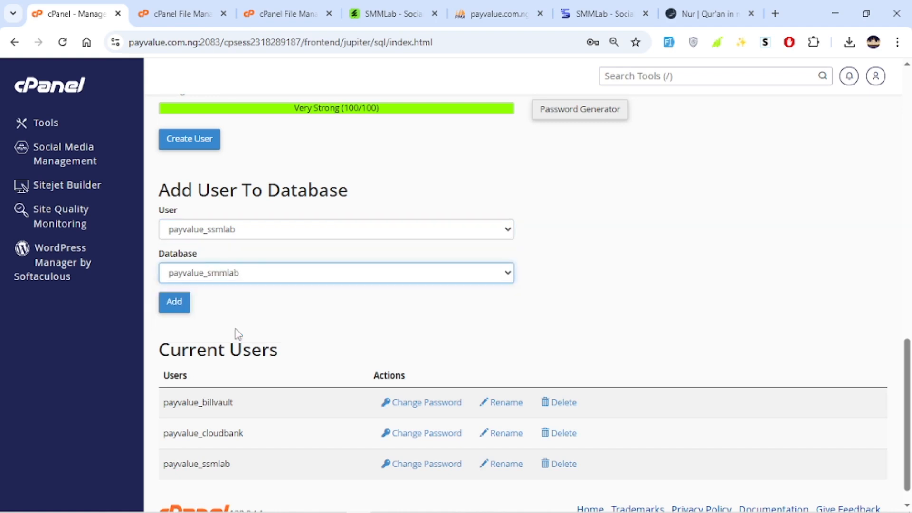
{"action": "left_click", "coordinate": [228, 230]}
{"action": "left_click", "coordinate": [284, 326]}
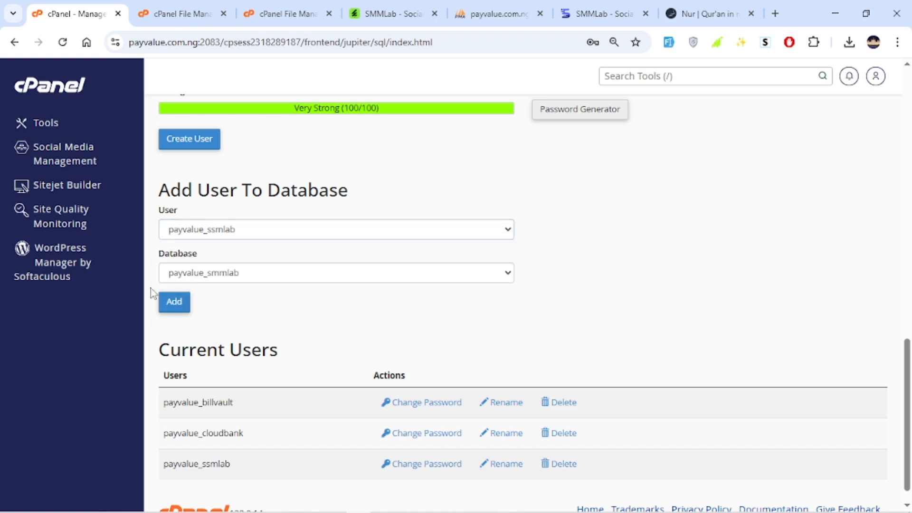
{"action": "left_click", "coordinate": [172, 303]}
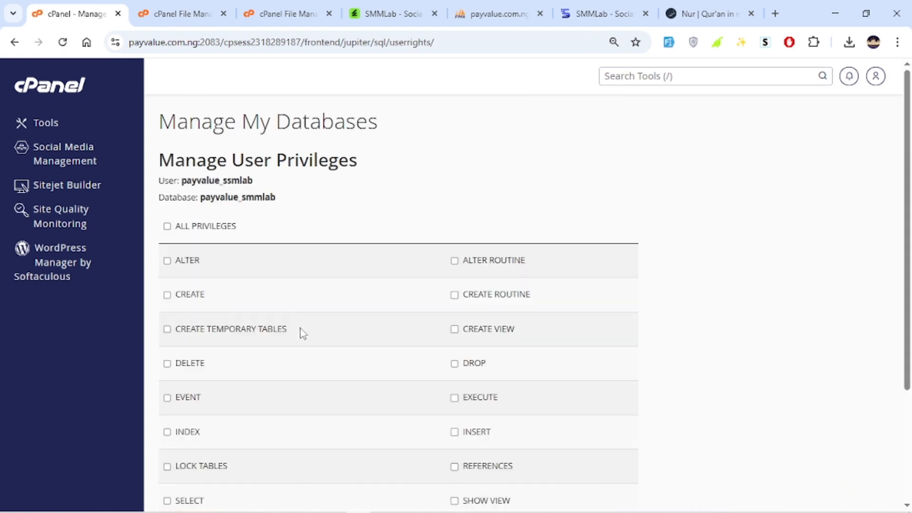
Grant the user payvalue_ssmlab all privileges on payvalue_smmlab and save the changes.
{"action": "left_click", "coordinate": [167, 227]}
{"action": "scroll", "coordinate": [468, 356], "scroll_direction": "down", "scroll_amount": 3}
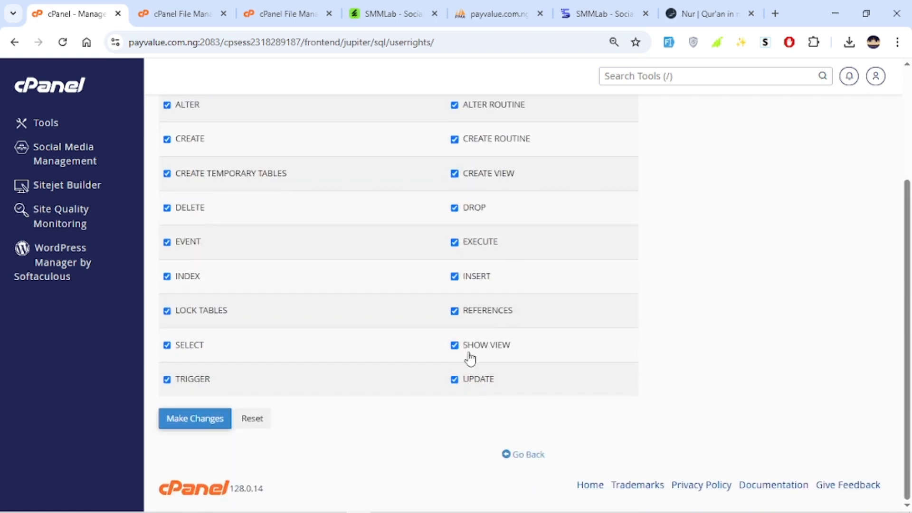
{"action": "scroll", "coordinate": [230, 370], "scroll_direction": "up", "scroll_amount": 3}
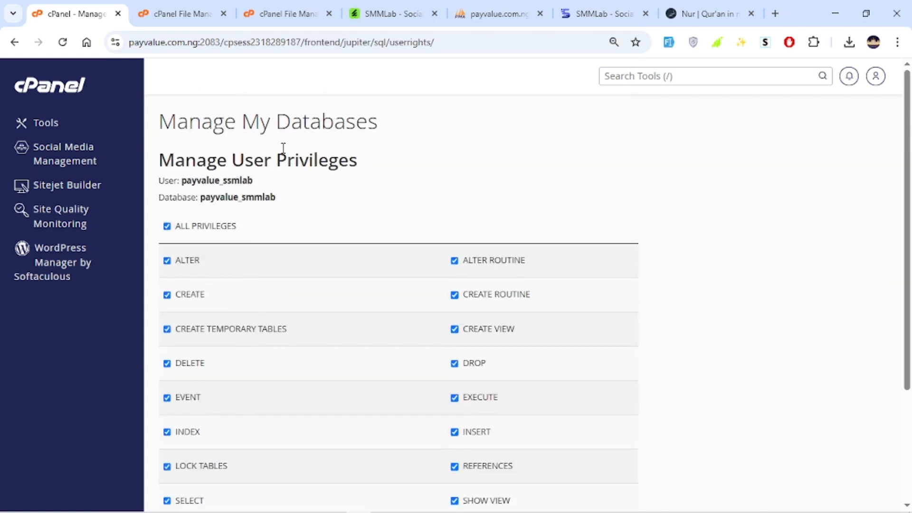
{"action": "scroll", "coordinate": [255, 249], "scroll_direction": "down", "scroll_amount": 3}
{"action": "scroll", "coordinate": [205, 240], "scroll_direction": "up", "scroll_amount": 3}
{"action": "scroll", "coordinate": [306, 186], "scroll_direction": "down", "scroll_amount": 3}
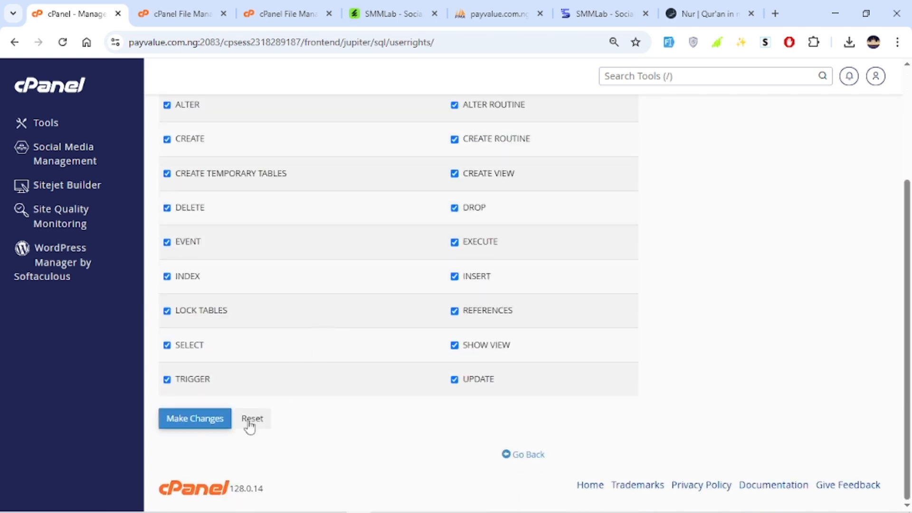
{"action": "left_click", "coordinate": [200, 424]}
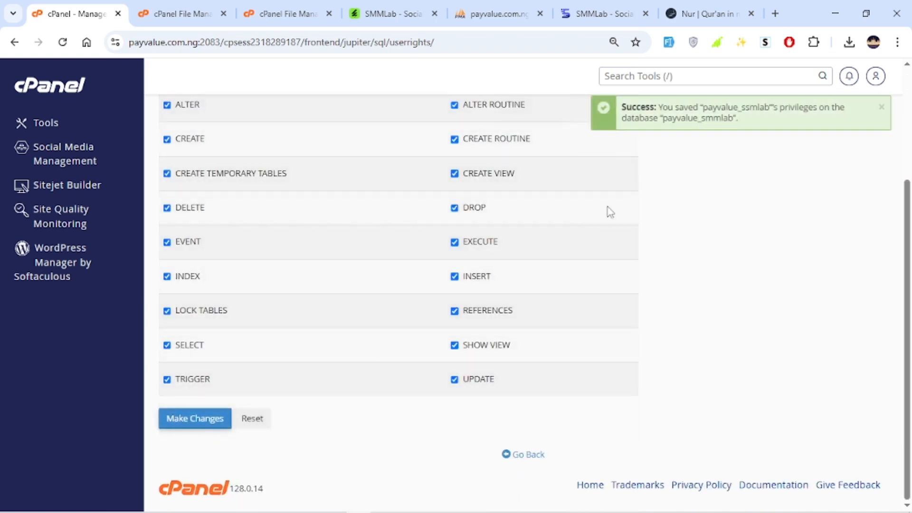
Copy the database name payvalue_smmlab and paste it after the saved password in the address bar of the Nur tab.
{"action": "scroll", "coordinate": [610, 211], "scroll_direction": "up", "scroll_amount": 3}
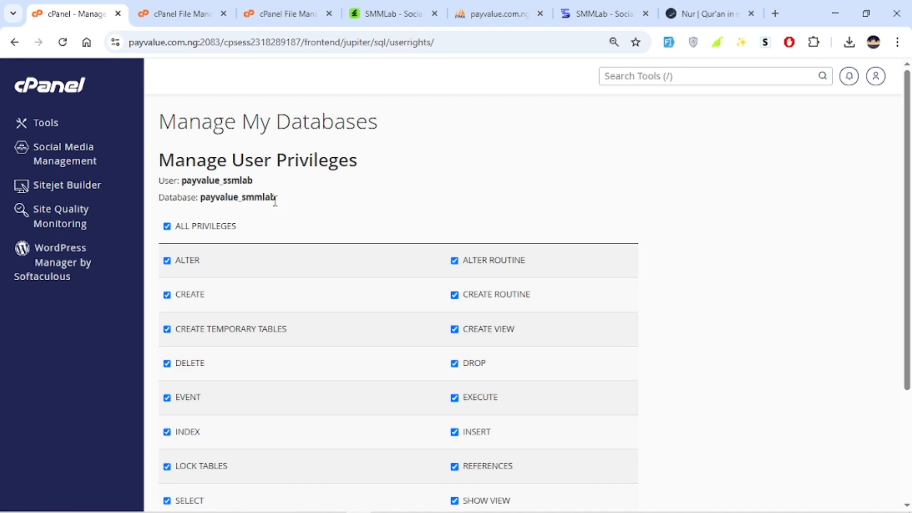
{"action": "left_click_drag", "start_coordinate": [274, 200], "coordinate": [201, 203]}
{"action": "key", "text": "ctrl+c"}
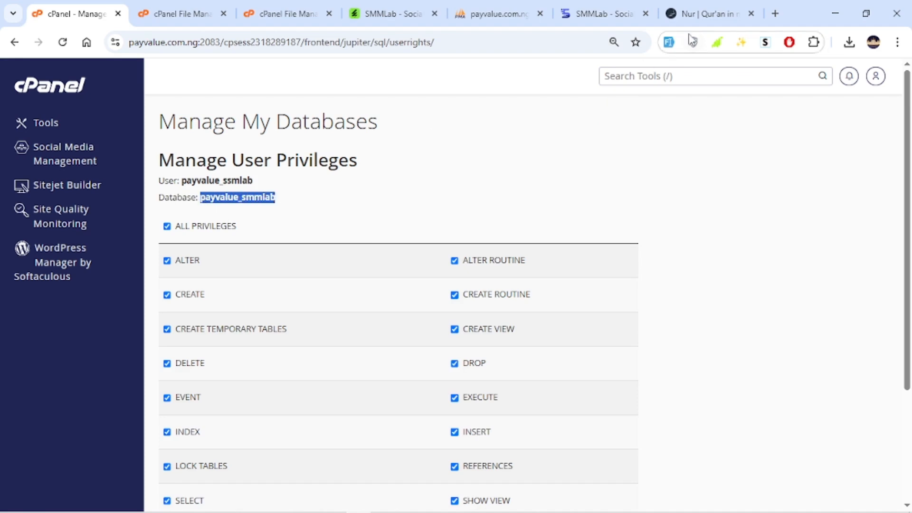
{"action": "left_click", "coordinate": [707, 10]}
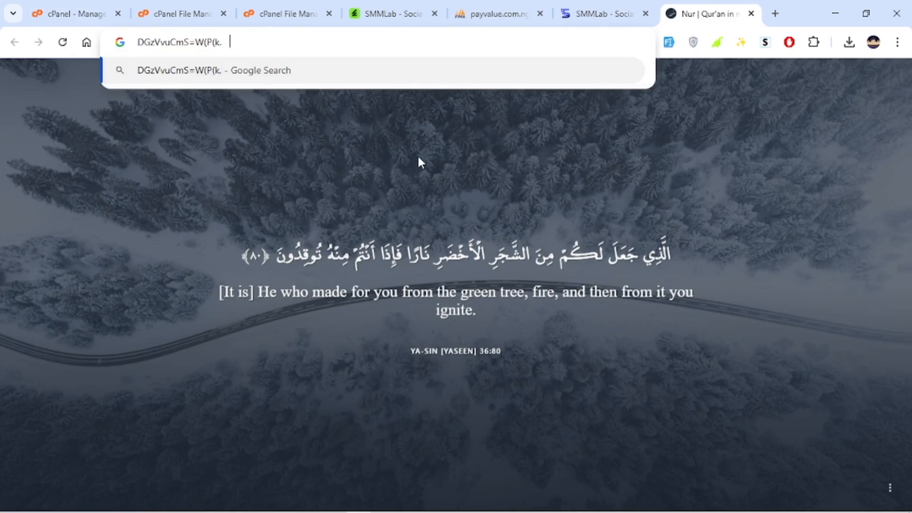
{"action": "key", "text": "ctrl+v"}
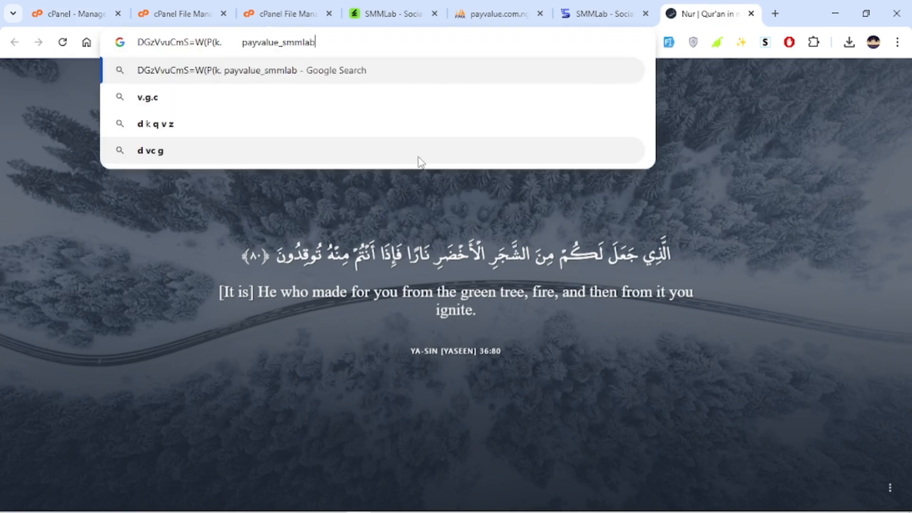
{"action": "left_click", "coordinate": [670, 204]}
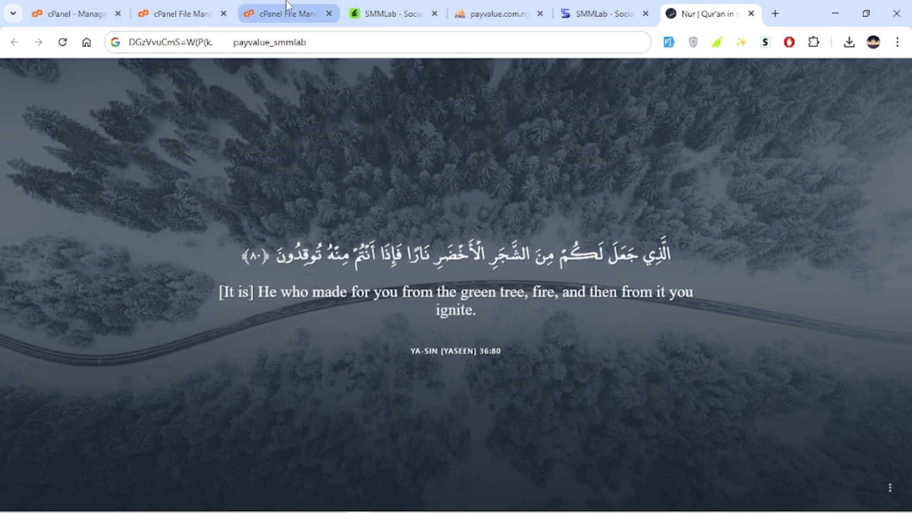
{"action": "left_click", "coordinate": [161, 7]}
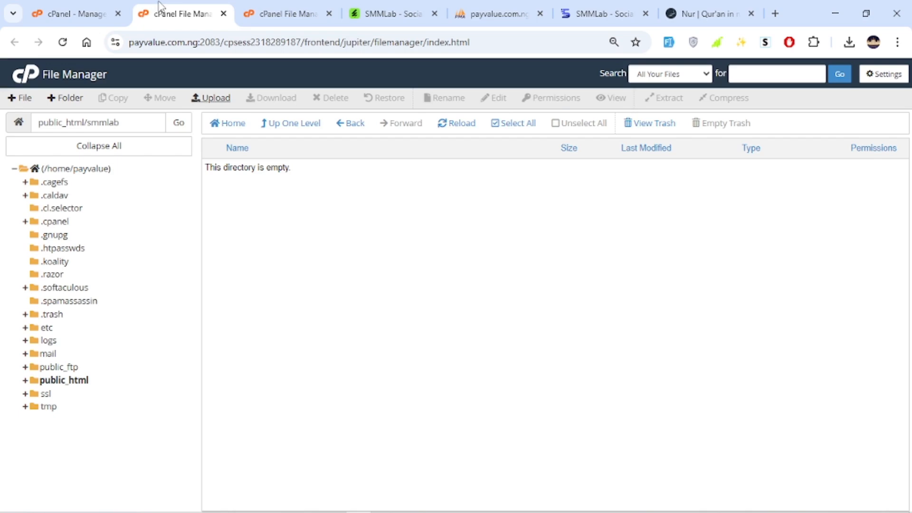
{"action": "left_click", "coordinate": [76, 12]}
{"action": "left_click", "coordinate": [713, 234]}
{"action": "scroll", "coordinate": [637, 310], "scroll_direction": "down", "scroll_amount": 3}
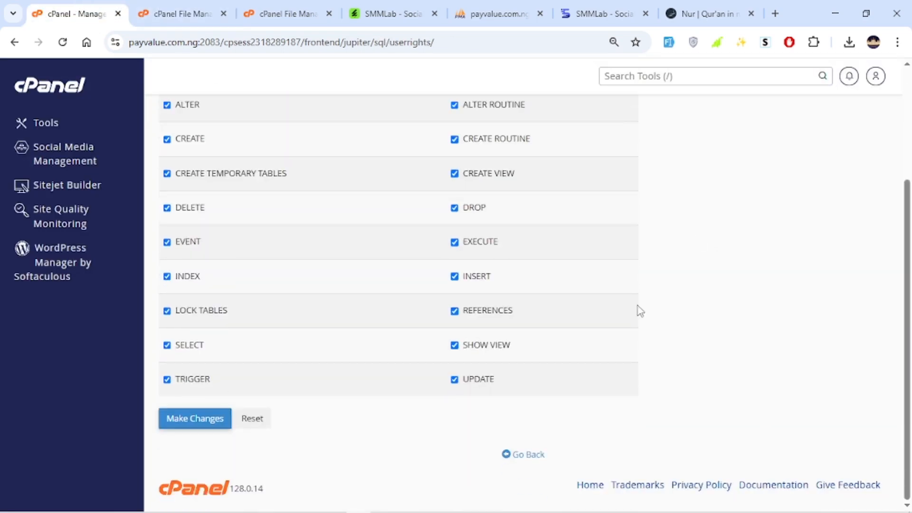
{"action": "scroll", "coordinate": [612, 277], "scroll_direction": "up", "scroll_amount": 3}
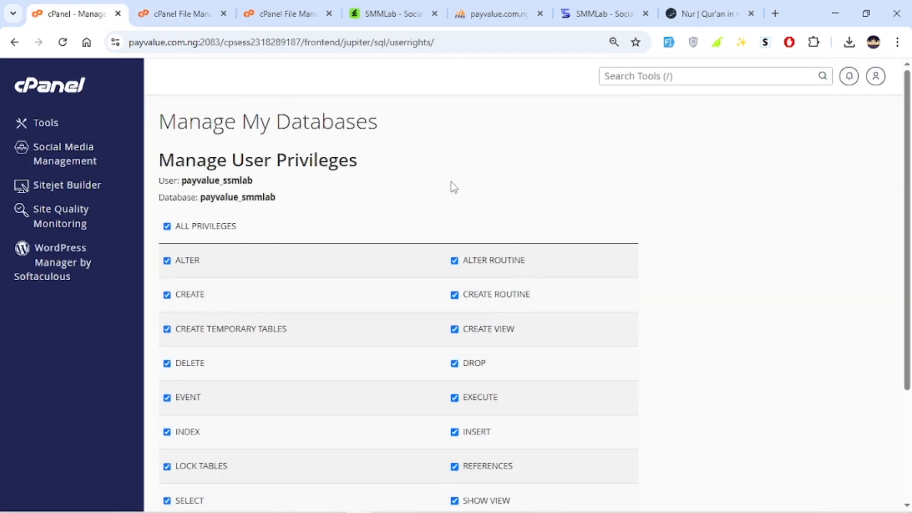
{"action": "scroll", "coordinate": [506, 215], "scroll_direction": "down", "scroll_amount": 3}
{"action": "scroll", "coordinate": [400, 253], "scroll_direction": "up", "scroll_amount": 3}
{"action": "scroll", "coordinate": [427, 266], "scroll_direction": "down", "scroll_amount": 3}
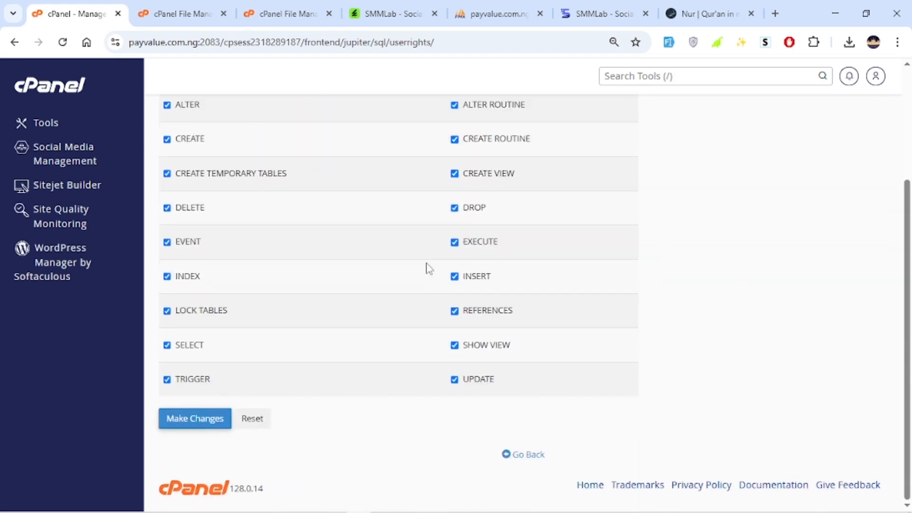
{"action": "scroll", "coordinate": [554, 194], "scroll_direction": "up", "scroll_amount": 3}
{"action": "scroll", "coordinate": [578, 283], "scroll_direction": "down", "scroll_amount": 3}
{"action": "scroll", "coordinate": [547, 204], "scroll_direction": "up", "scroll_amount": 3}
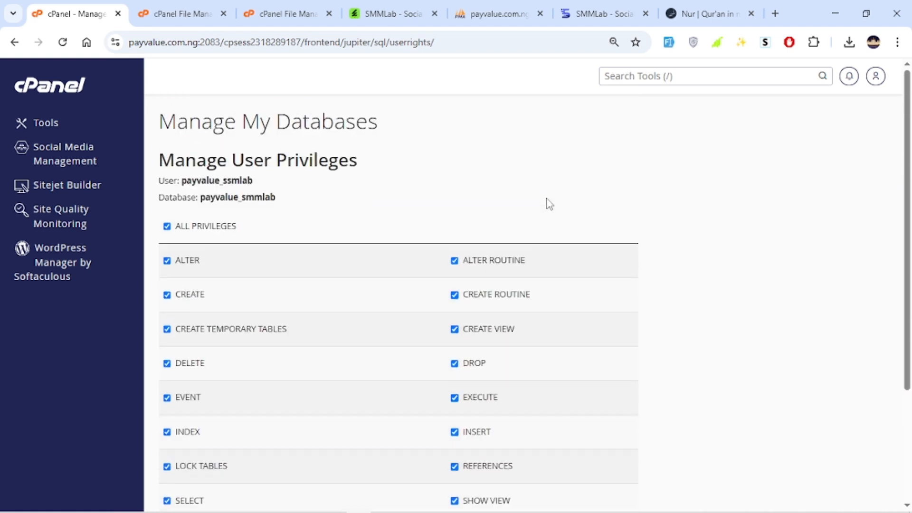
Check the Files.zip upload and return from the upload page to the public_html/smmlab folder.
{"action": "left_click", "coordinate": [277, 7]}
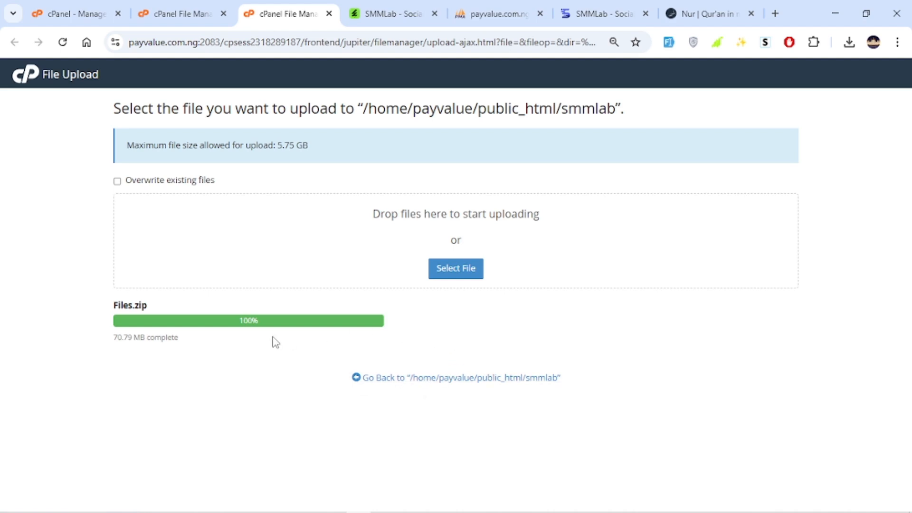
{"action": "double_click", "coordinate": [151, 338]}
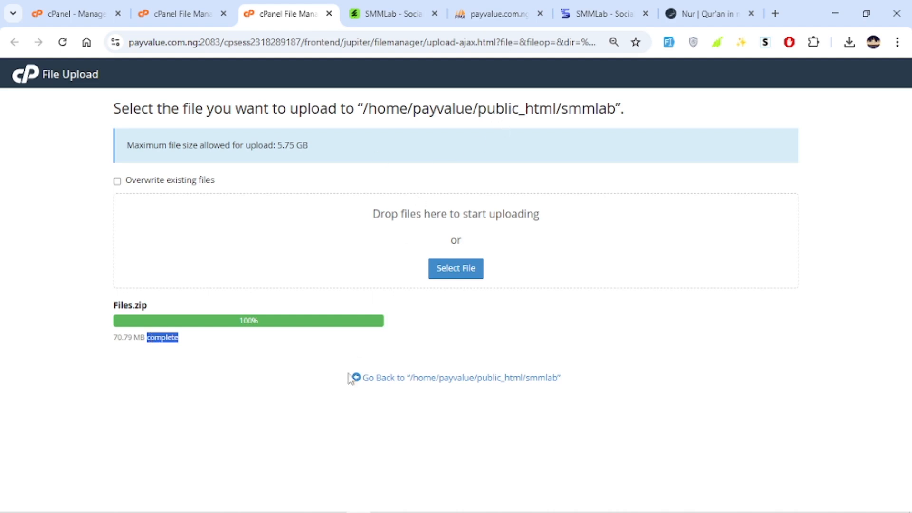
{"action": "left_click", "coordinate": [302, 400]}
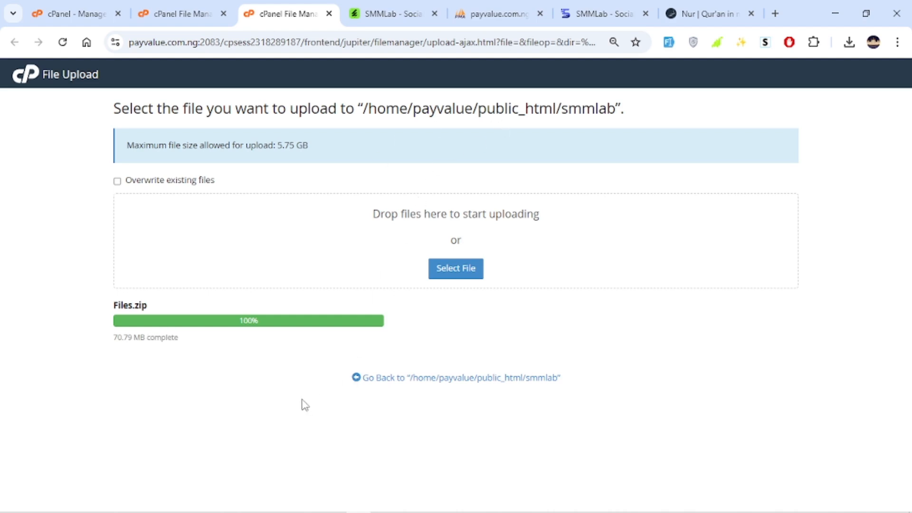
{"action": "left_click", "coordinate": [423, 379]}
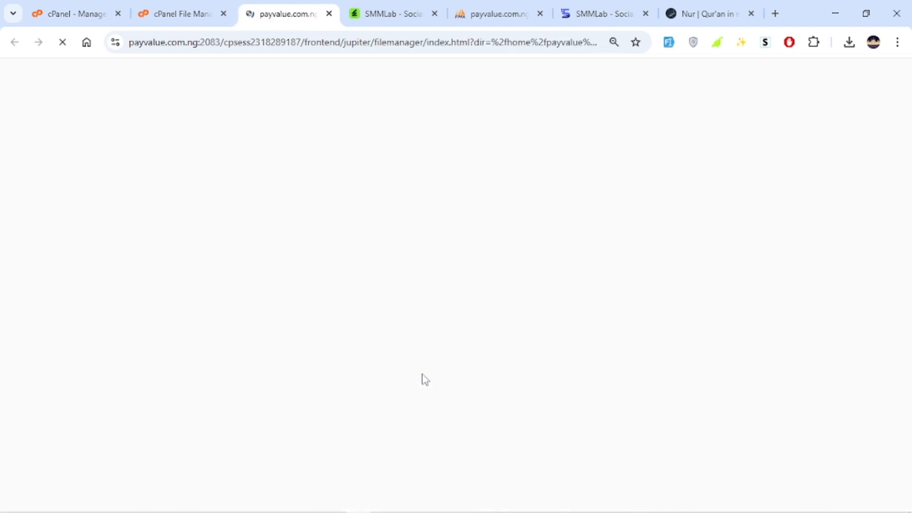
Extract Files.zip in public_html/smmlab, dismiss the extraction results and reload the folder listing.
{"action": "left_click", "coordinate": [280, 175]}
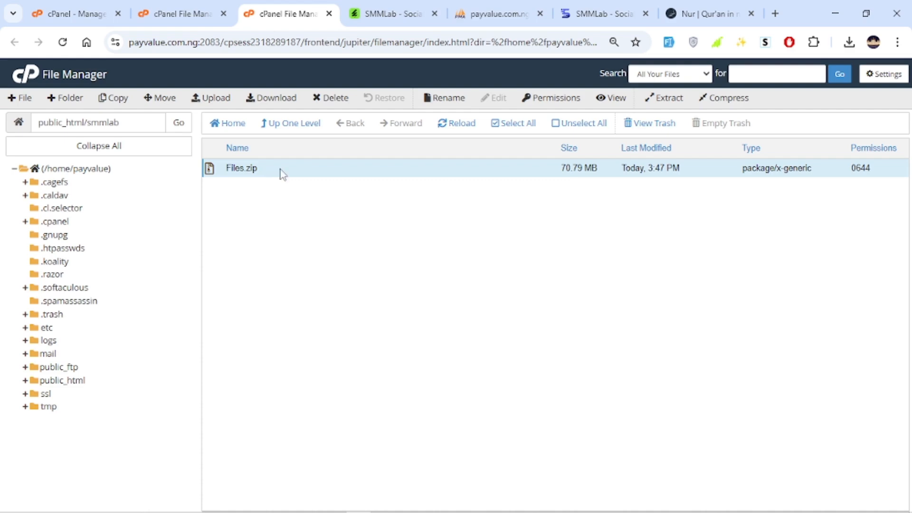
{"action": "left_click", "coordinate": [659, 98]}
{"action": "left_click", "coordinate": [529, 352]}
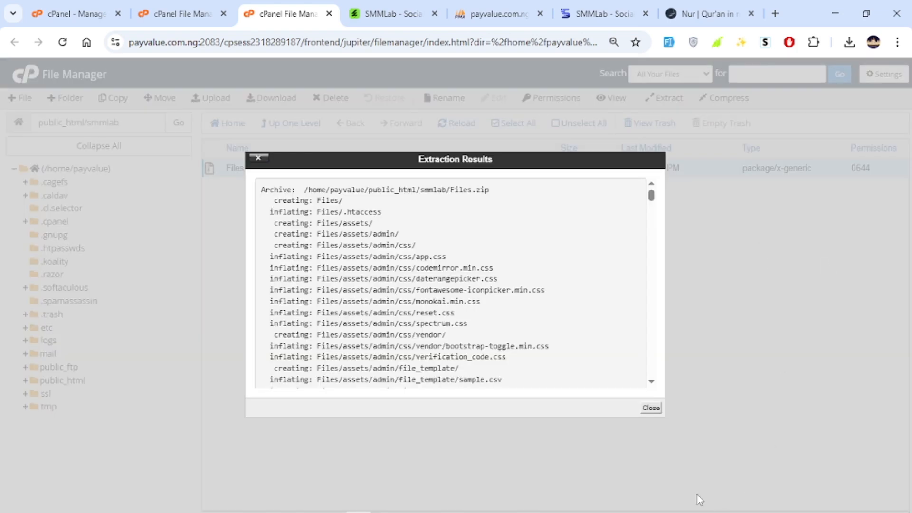
{"action": "left_click", "coordinate": [651, 408]}
{"action": "left_click", "coordinate": [477, 125]}
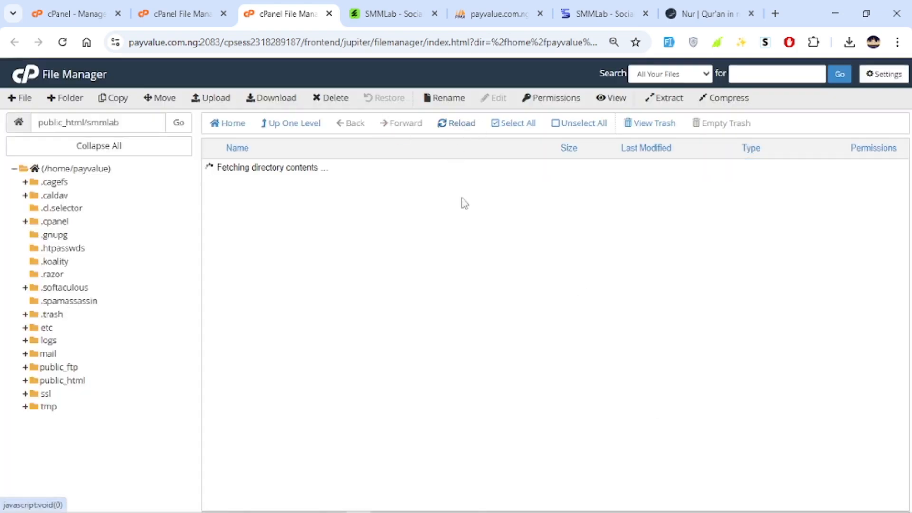
Move all contents of the extracted Files folder into /public_html/smmlab and go up to that folder.
{"action": "left_click", "coordinate": [319, 173]}
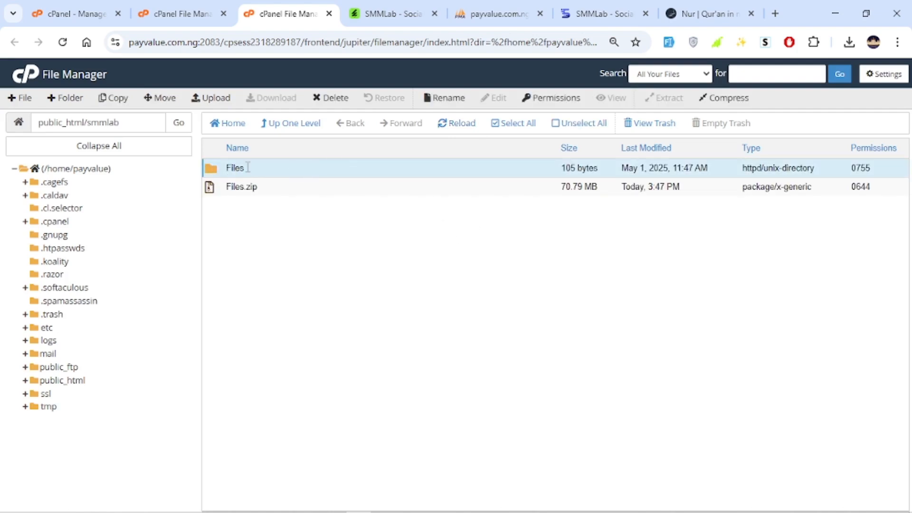
{"action": "double_click", "coordinate": [442, 167]}
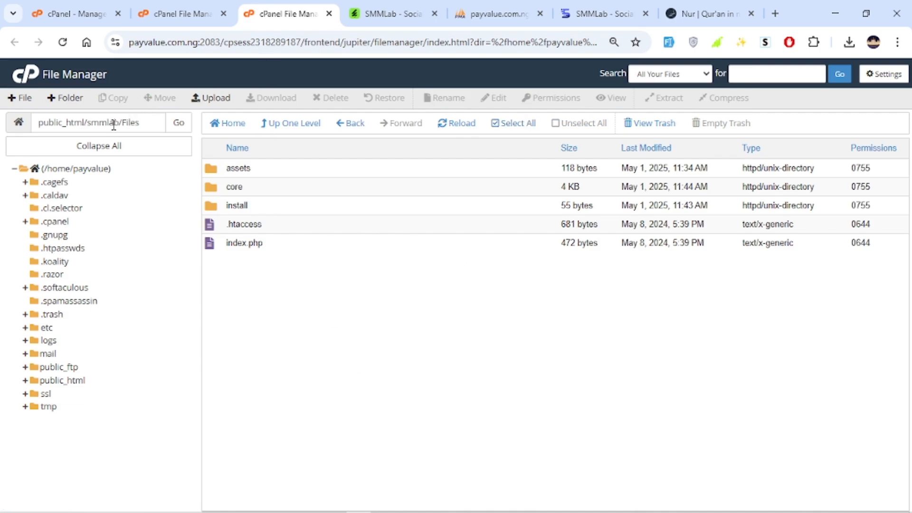
{"action": "left_click", "coordinate": [514, 129]}
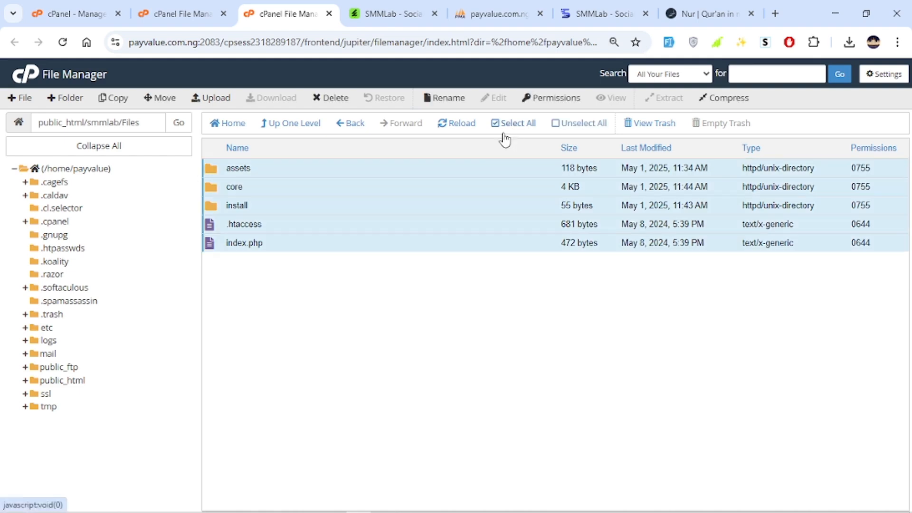
{"action": "left_click", "coordinate": [160, 97]}
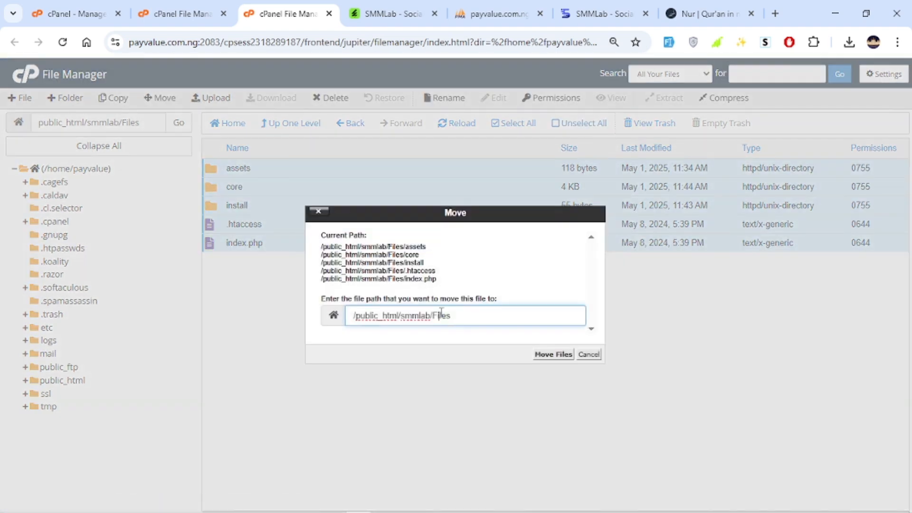
{"action": "key", "text": "ctrl+shift+Left"}
{"action": "key", "text": "BackSpace"}
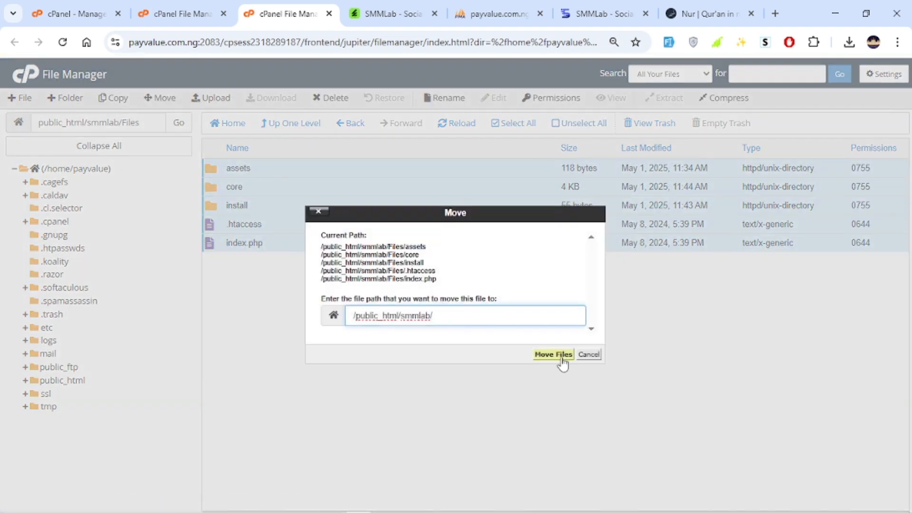
{"action": "left_click", "coordinate": [546, 354]}
{"action": "left_click", "coordinate": [298, 124]}
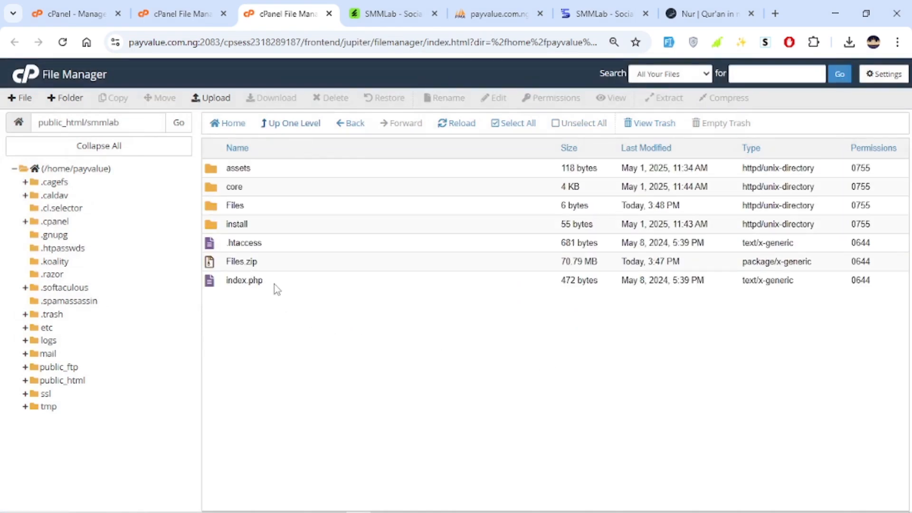
{"action": "double_click", "coordinate": [275, 284]}
{"action": "left_click", "coordinate": [286, 246]}
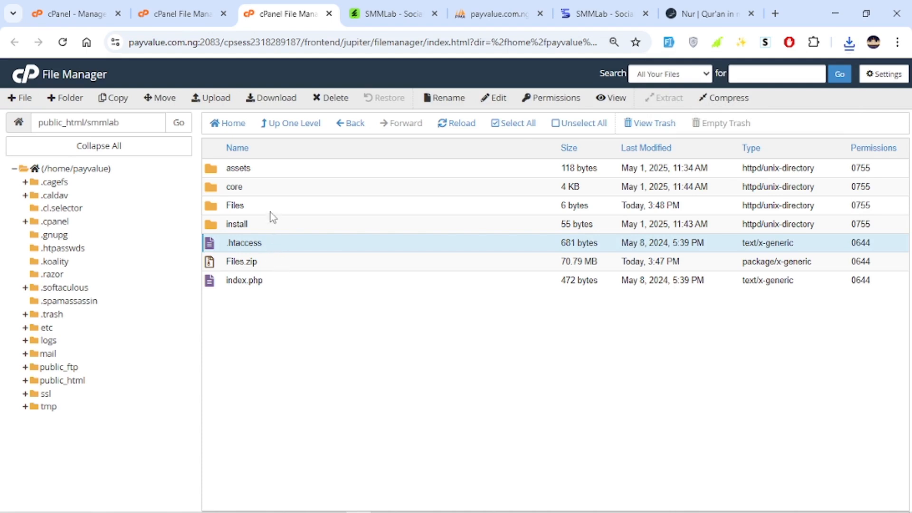
Open payvalue.com.ng/smmlab in a new browser tab.
{"action": "left_click", "coordinate": [675, 14]}
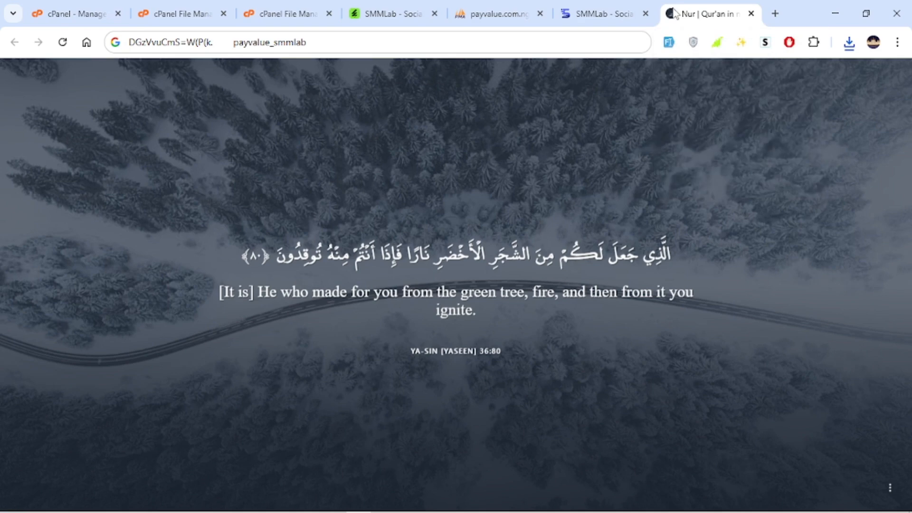
{"action": "left_click", "coordinate": [778, 21]}
{"action": "type", "text": "p"}
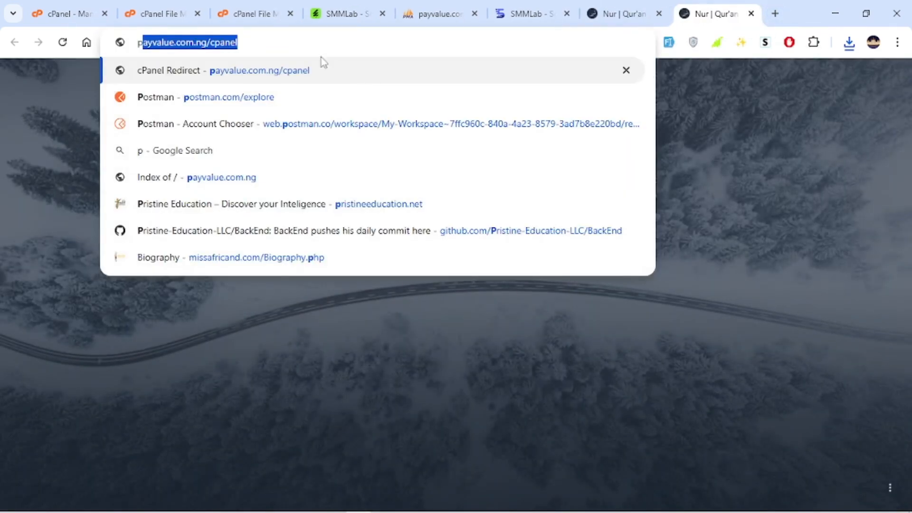
{"action": "type", "text": "ayvalue.com.ng/s"}
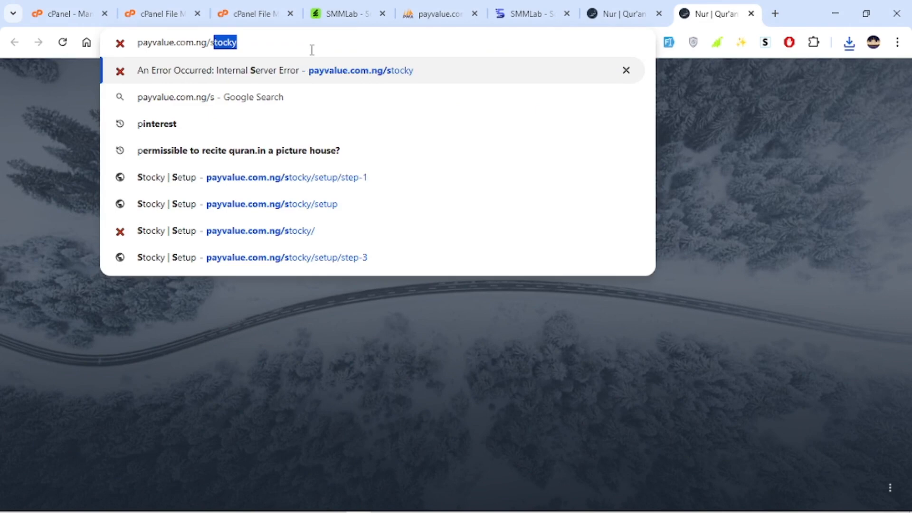
{"action": "type", "text": "mmla"}
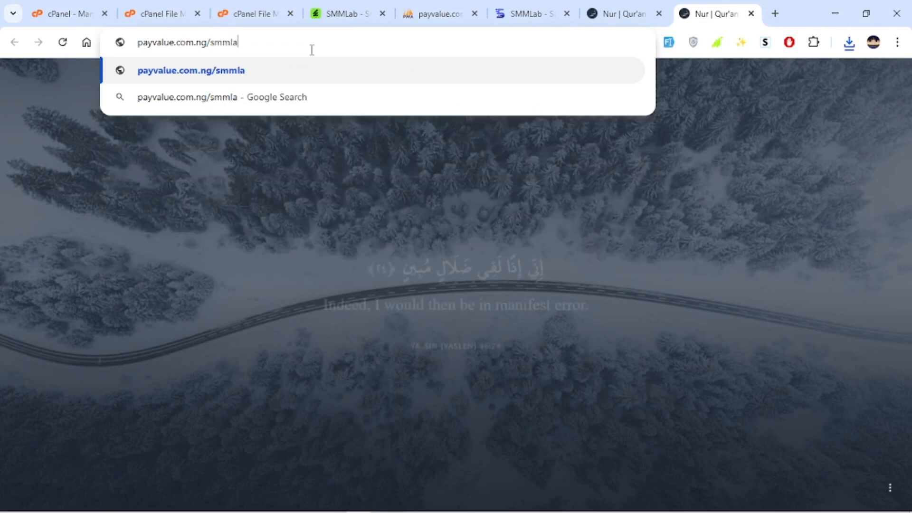
{"action": "type", "text": "b"}
{"action": "key", "text": "Return"}
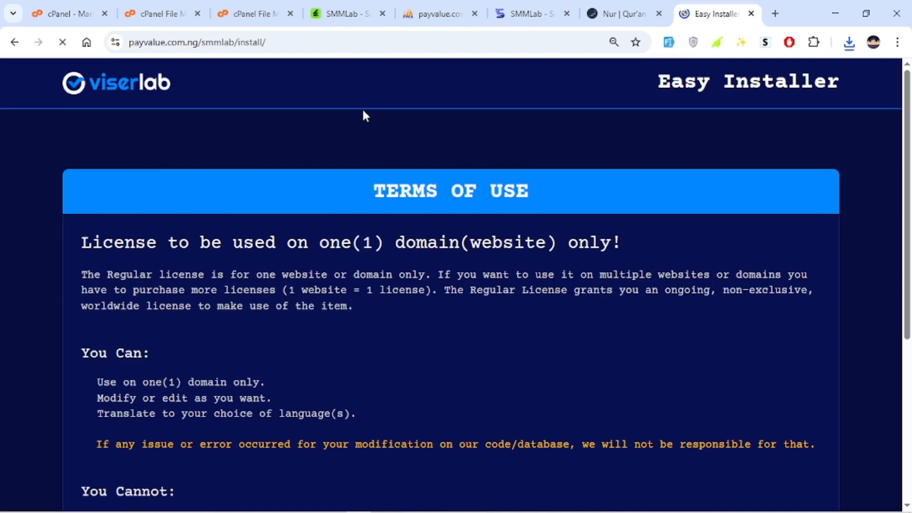
Read the installer's terms of use and agree to them.
{"action": "scroll", "coordinate": [370, 295], "scroll_direction": "down", "scroll_amount": 5}
{"action": "scroll", "coordinate": [501, 247], "scroll_direction": "up", "scroll_amount": 5}
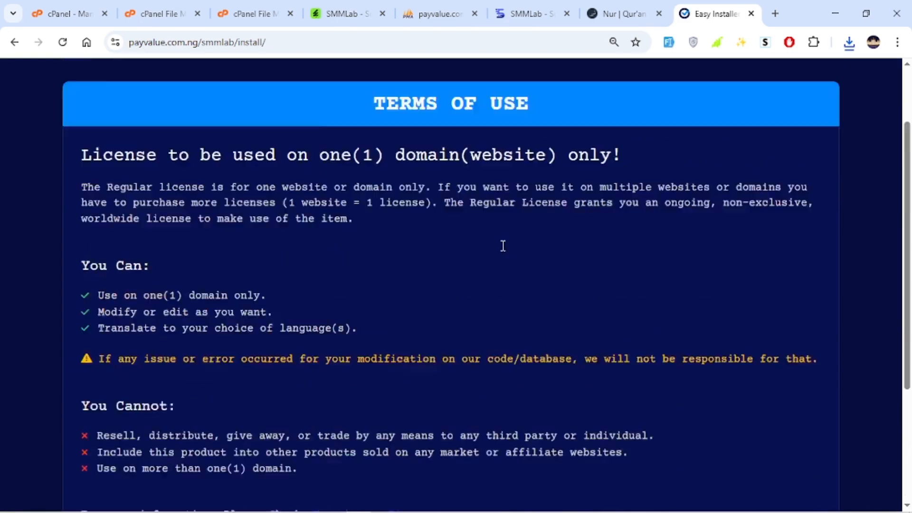
{"action": "scroll", "coordinate": [502, 242], "scroll_direction": "down", "scroll_amount": 5}
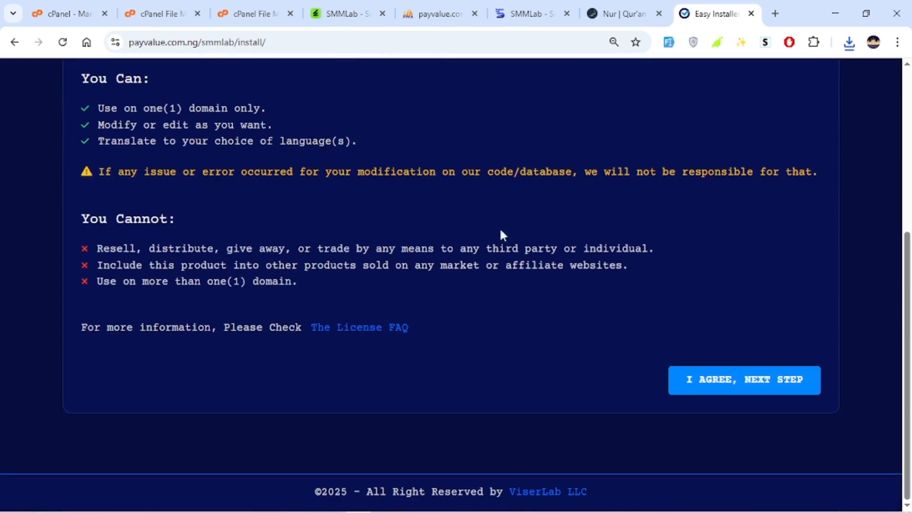
{"action": "left_click", "coordinate": [735, 376]}
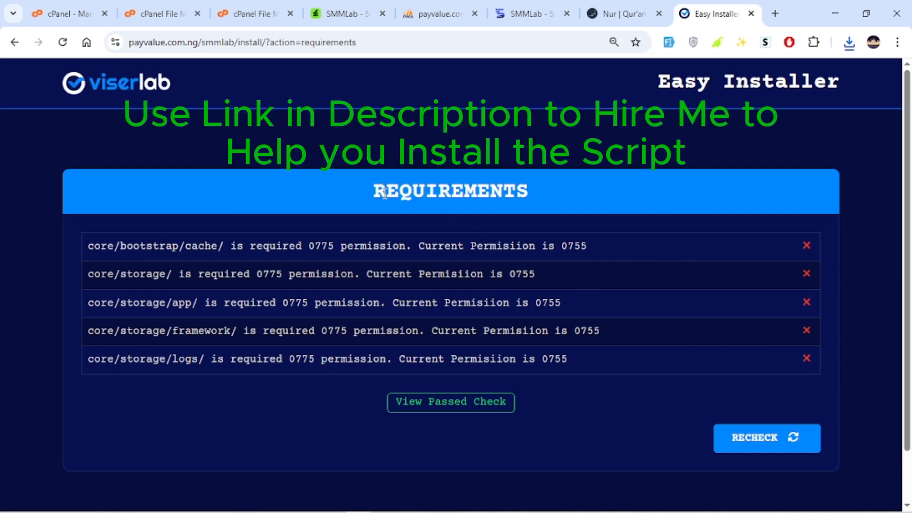
Examine the folder permission requirements that fail the installer's check.
{"action": "left_click_drag", "start_coordinate": [385, 192], "coordinate": [591, 192]}
{"action": "left_click", "coordinate": [592, 193]}
{"action": "left_click_drag", "start_coordinate": [314, 247], "coordinate": [335, 246]}
{"action": "left_click", "coordinate": [97, 271]}
Switch to the File Manager tab and add group write to the core/bootstrap/cache folder, setting its permissions to 0775.
{"action": "left_click", "coordinate": [255, 6]}
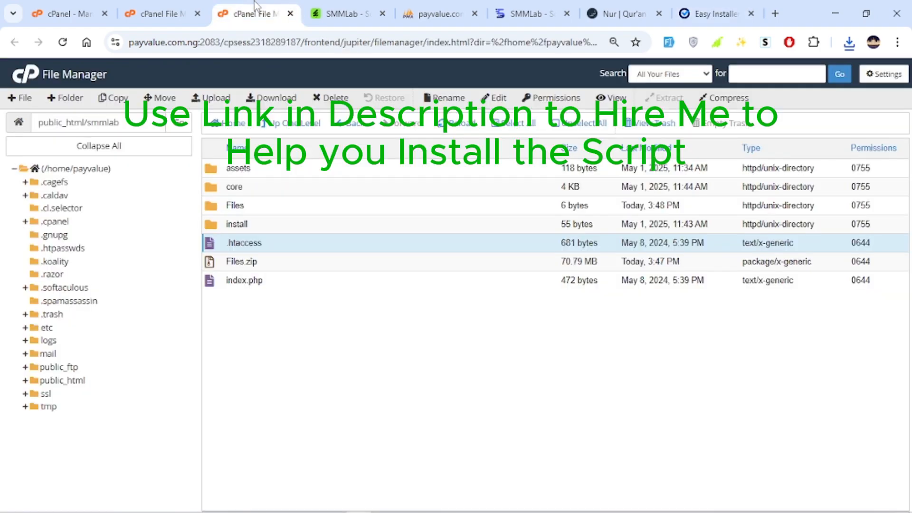
{"action": "double_click", "coordinate": [274, 185]}
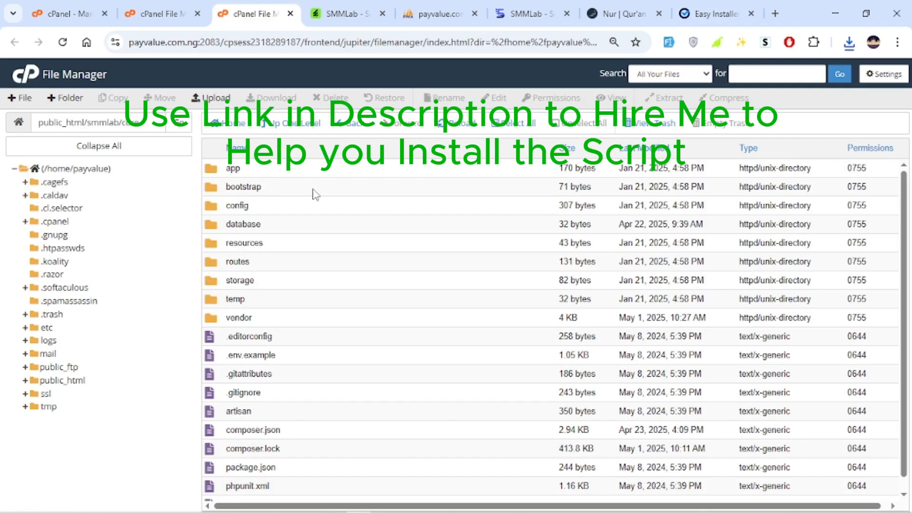
{"action": "left_click", "coordinate": [712, 13]}
{"action": "left_click", "coordinate": [273, 5]}
{"action": "double_click", "coordinate": [279, 187]}
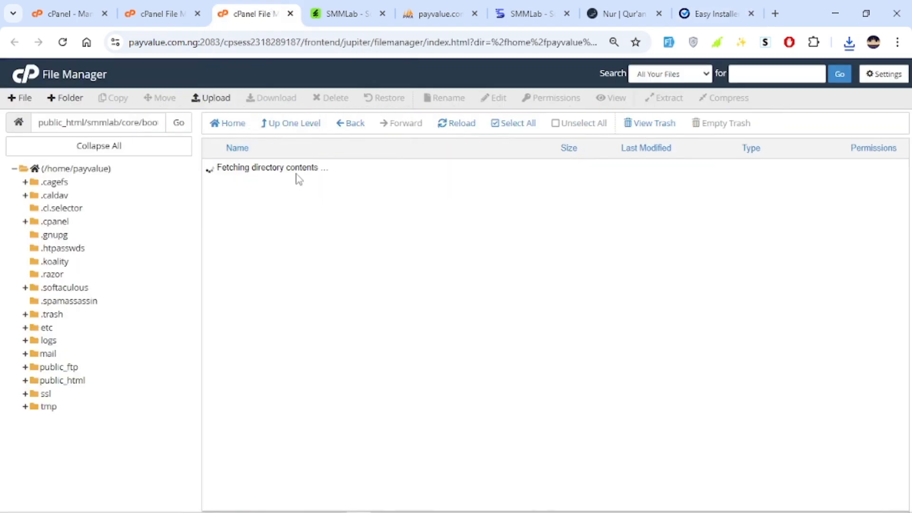
{"action": "right_click", "coordinate": [301, 175]}
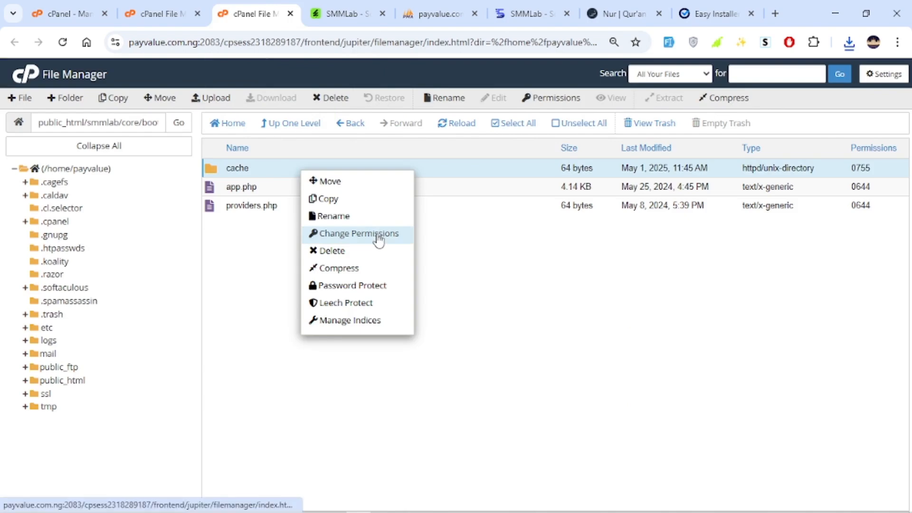
{"action": "left_click", "coordinate": [378, 236]}
{"action": "left_click", "coordinate": [473, 275]}
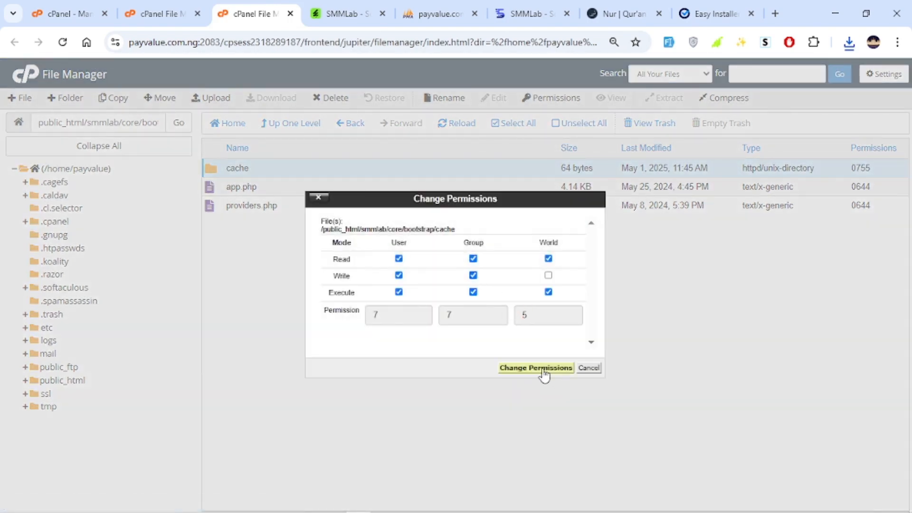
{"action": "left_click", "coordinate": [536, 368]}
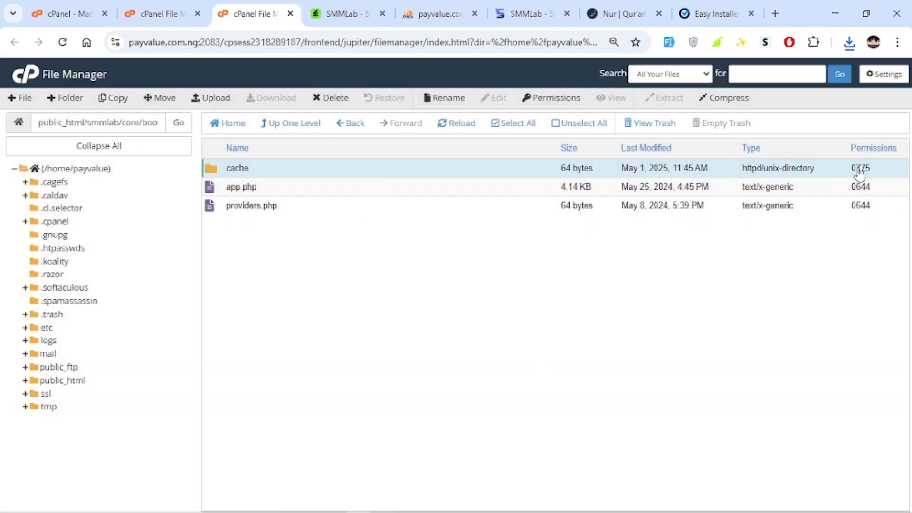
Go back up to the core folder and set the storage folder's permissions to 0775.
{"action": "left_click", "coordinate": [286, 127]}
{"action": "left_click", "coordinate": [717, 14]}
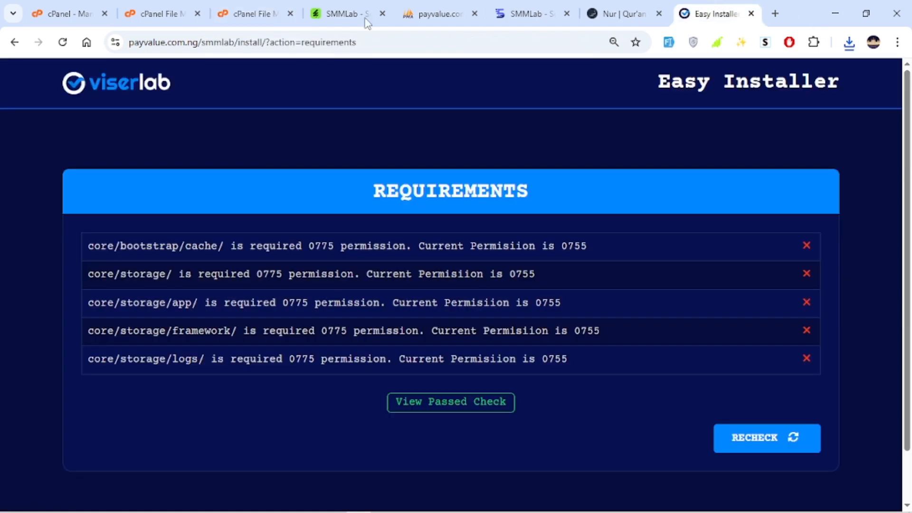
{"action": "left_click", "coordinate": [243, 13]}
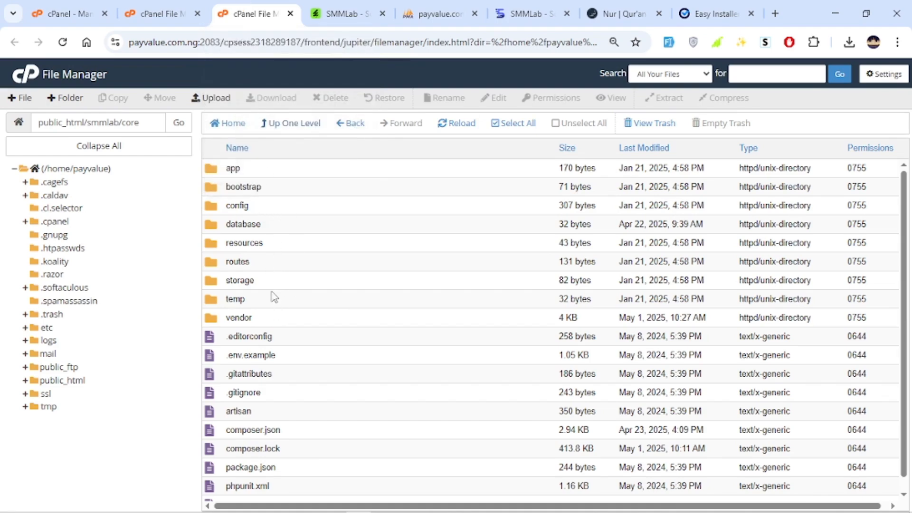
{"action": "left_click", "coordinate": [281, 281]}
{"action": "right_click", "coordinate": [280, 281]}
{"action": "left_click", "coordinate": [336, 345]}
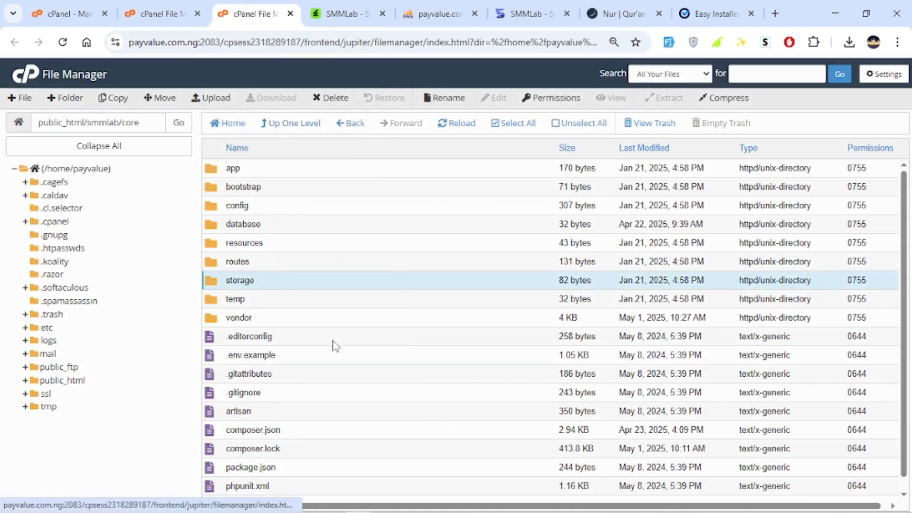
{"action": "left_click", "coordinate": [535, 368]}
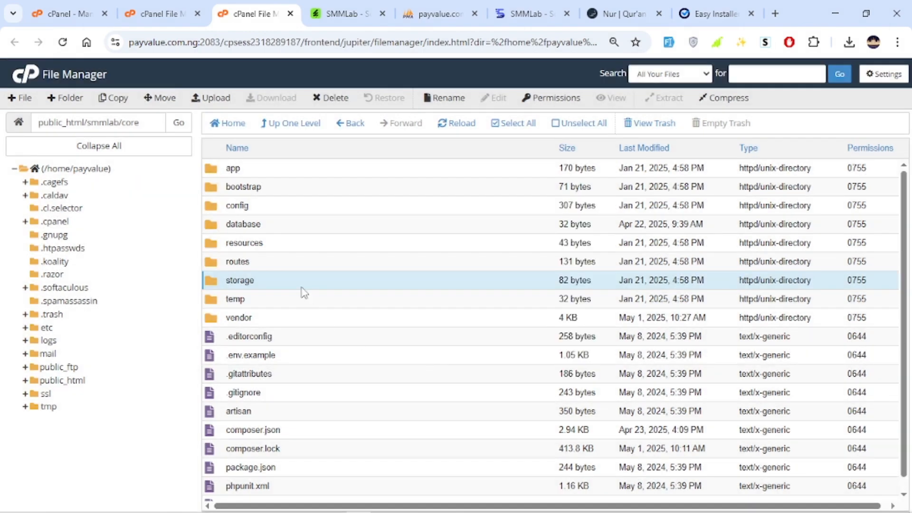
Open the storage folder and set its app subfolder's permissions to 0775.
{"action": "double_click", "coordinate": [305, 284]}
{"action": "right_click", "coordinate": [298, 170]}
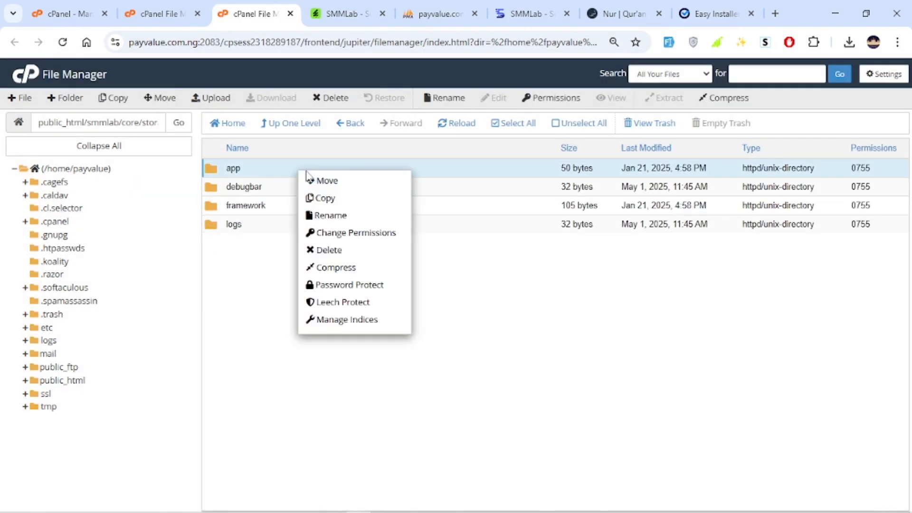
{"action": "left_click", "coordinate": [363, 232]}
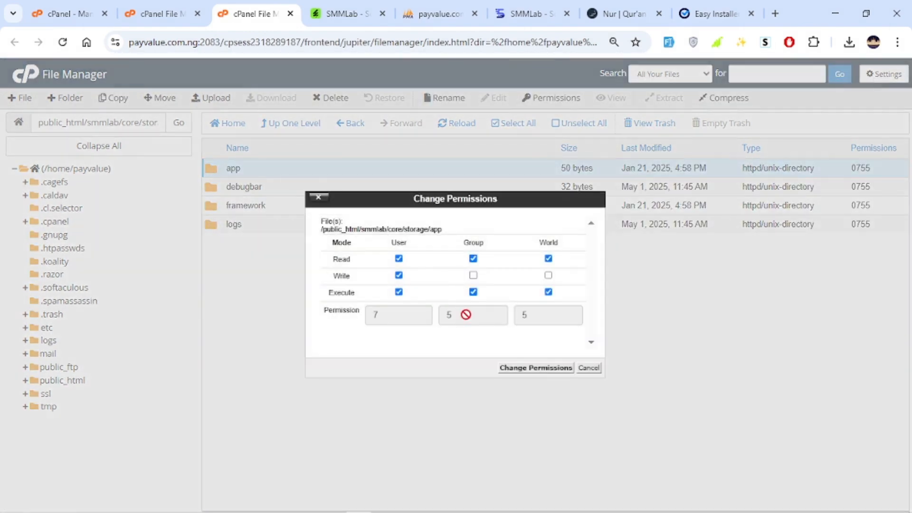
{"action": "left_click", "coordinate": [473, 275]}
{"action": "left_click", "coordinate": [532, 368]}
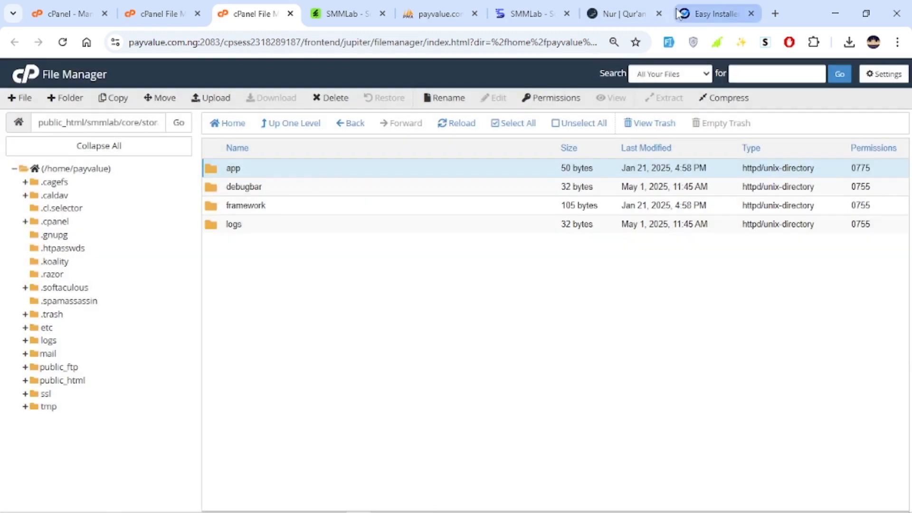
Compare with the installer's requirements list and set the storage/framework folder's permissions to 0775.
{"action": "left_click", "coordinate": [679, 13]}
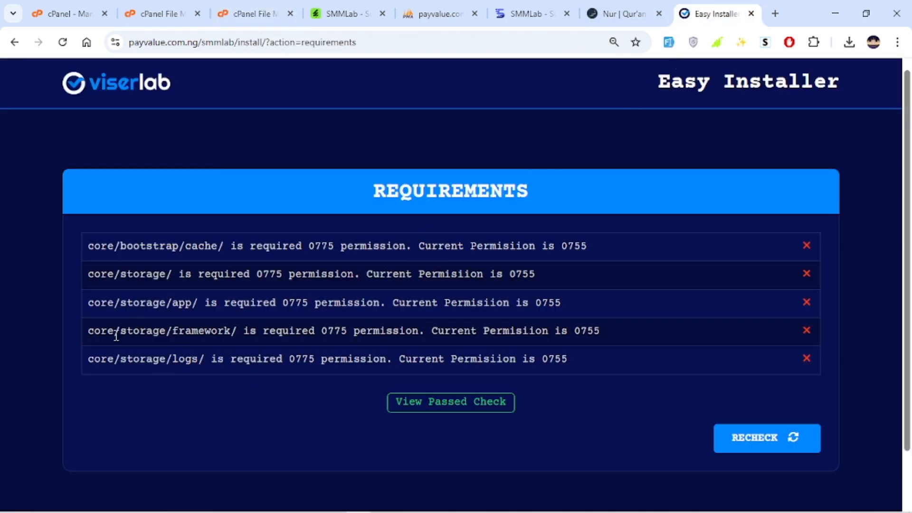
{"action": "left_click", "coordinate": [252, 14]}
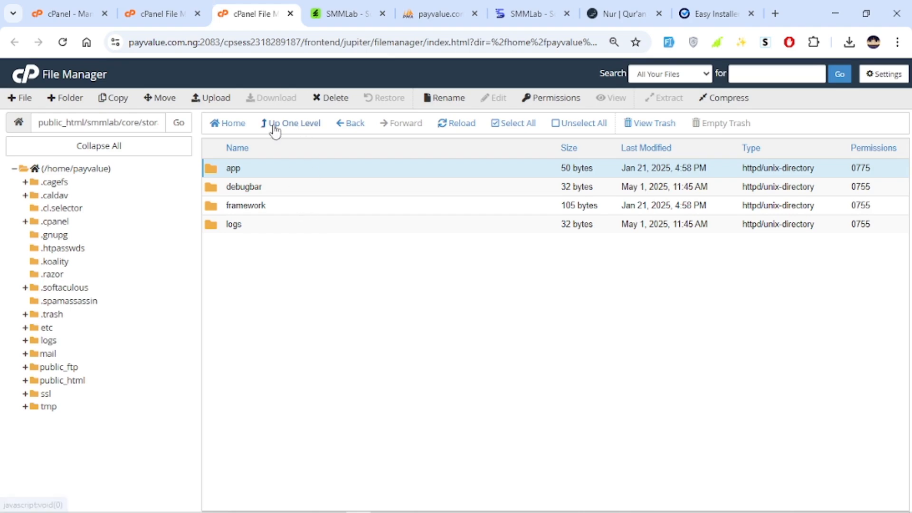
{"action": "right_click", "coordinate": [293, 203]}
{"action": "left_click", "coordinate": [332, 263]}
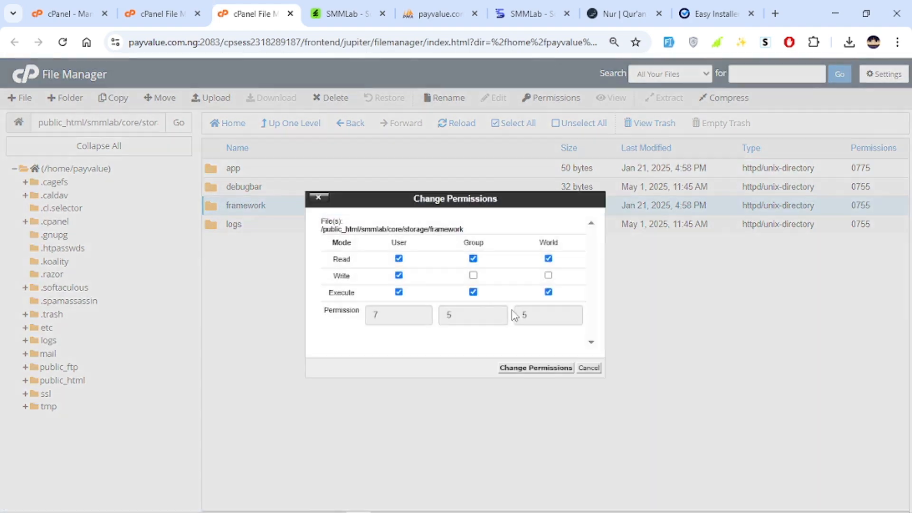
{"action": "left_click", "coordinate": [516, 367]}
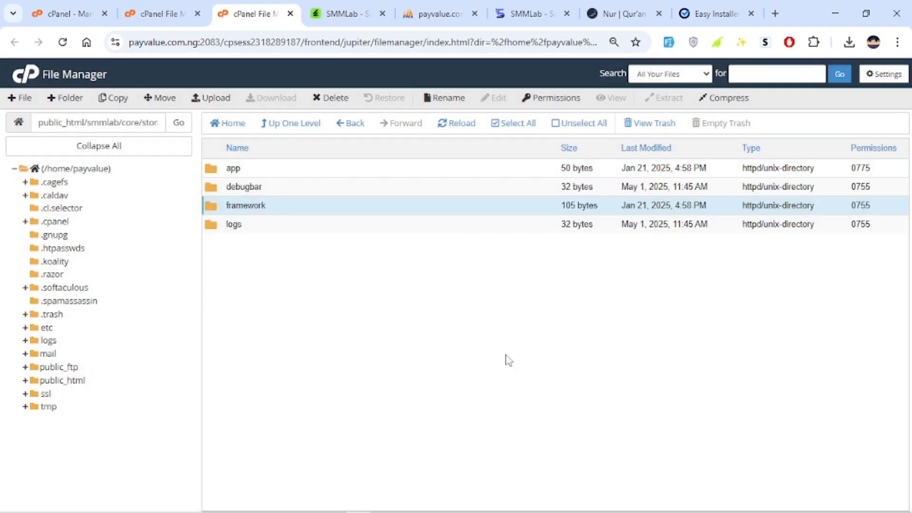
Set the storage/logs folder's permissions to 0775.
{"action": "right_click", "coordinate": [278, 226]}
{"action": "left_click", "coordinate": [317, 292]}
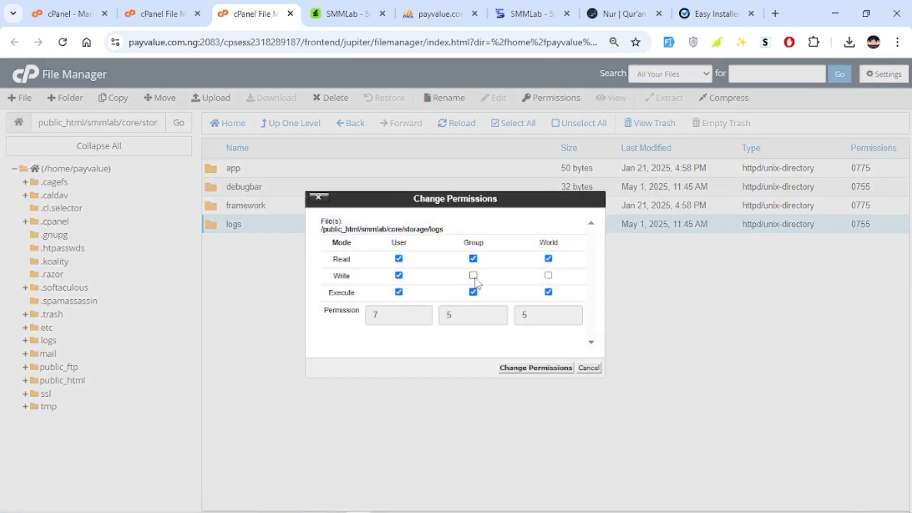
{"action": "left_click", "coordinate": [473, 276]}
{"action": "left_click", "coordinate": [536, 368]}
Return to the Easy Installer tab, recheck the requirements and proceed to the installation information form.
{"action": "left_click", "coordinate": [717, 13]}
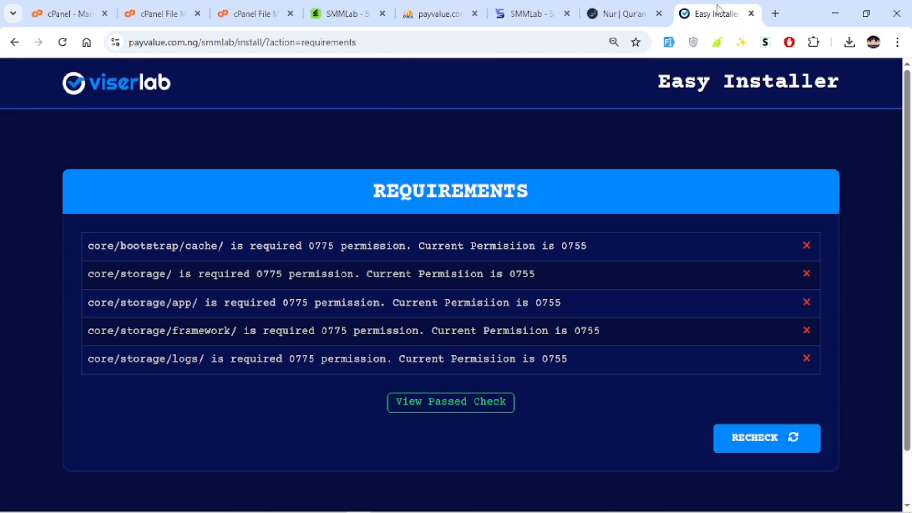
{"action": "left_click", "coordinate": [766, 449]}
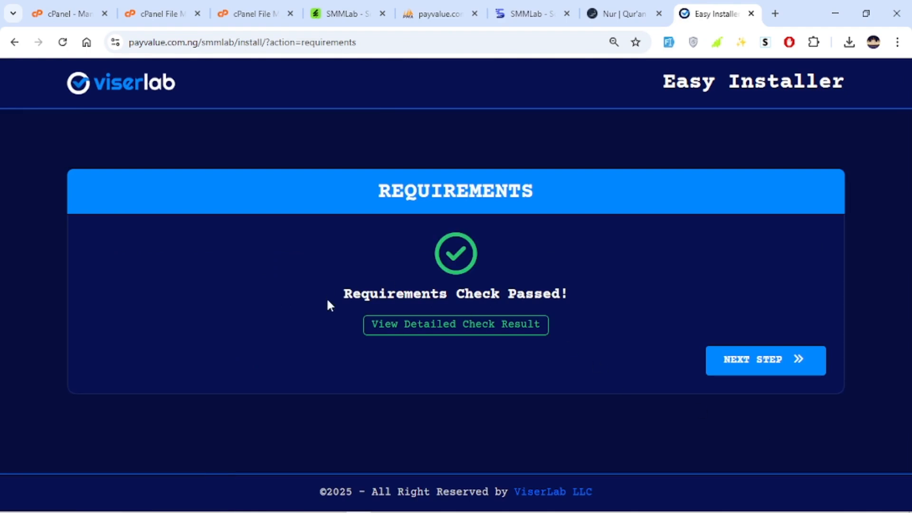
{"action": "left_click", "coordinate": [774, 366]}
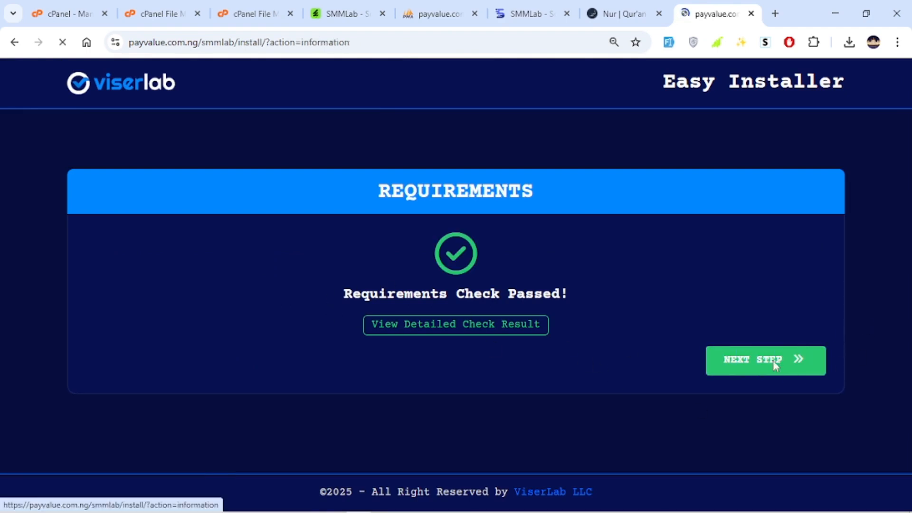
Try to start the installation with payvalue_smmlab as the existing database and user on host 127.0.0.1.
{"action": "scroll", "coordinate": [212, 332], "scroll_direction": "down", "scroll_amount": 5}
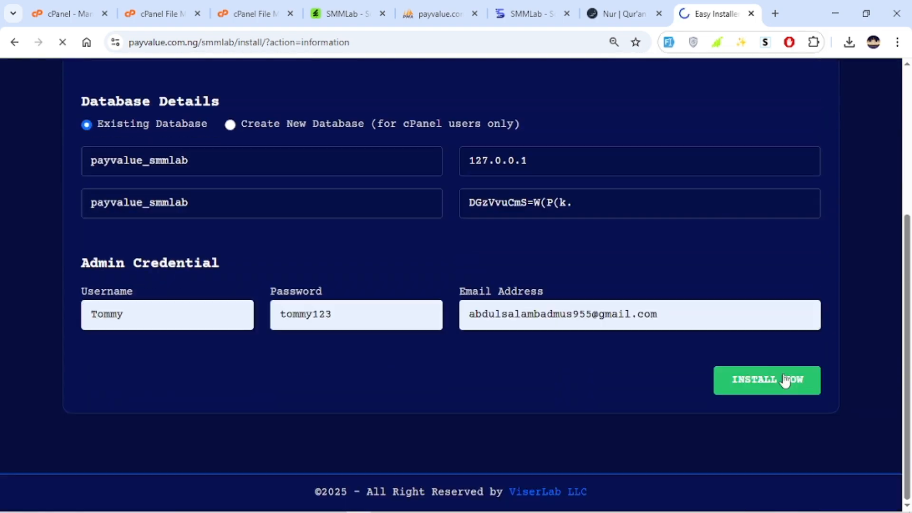
{"action": "left_click", "coordinate": [785, 381]}
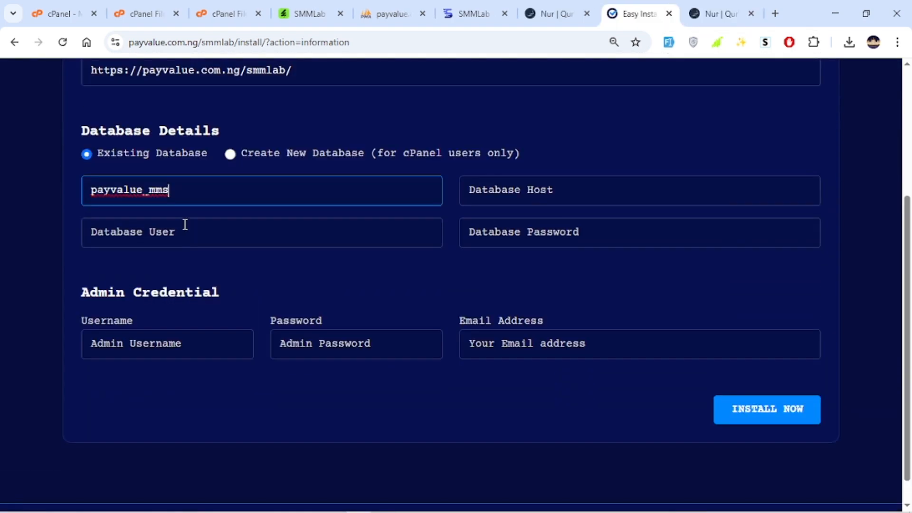
Enter payvalue_mms as the database user and 127.0.0.1 as the database host in the installer form.
{"action": "left_click", "coordinate": [194, 240]}
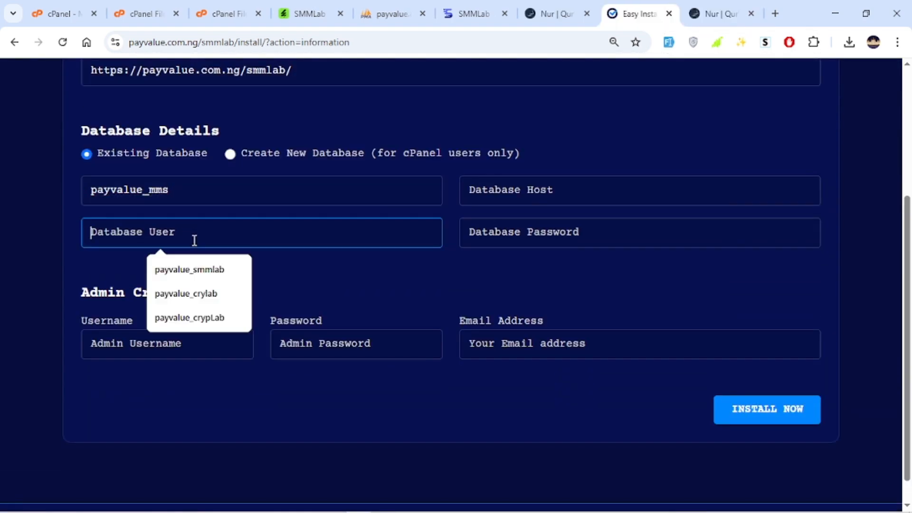
{"action": "type", "text": "payvalue_mms"}
{"action": "left_click", "coordinate": [244, 281]}
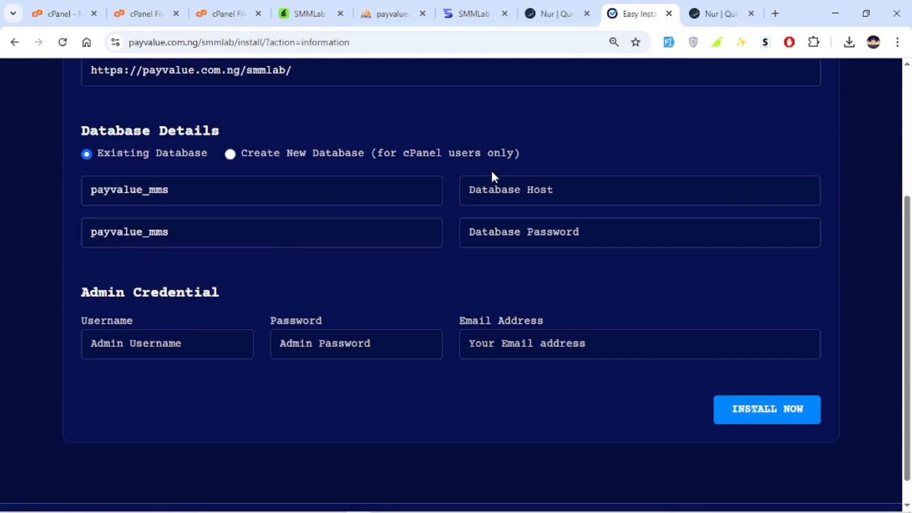
{"action": "left_click", "coordinate": [509, 195]}
{"action": "left_click", "coordinate": [565, 230]}
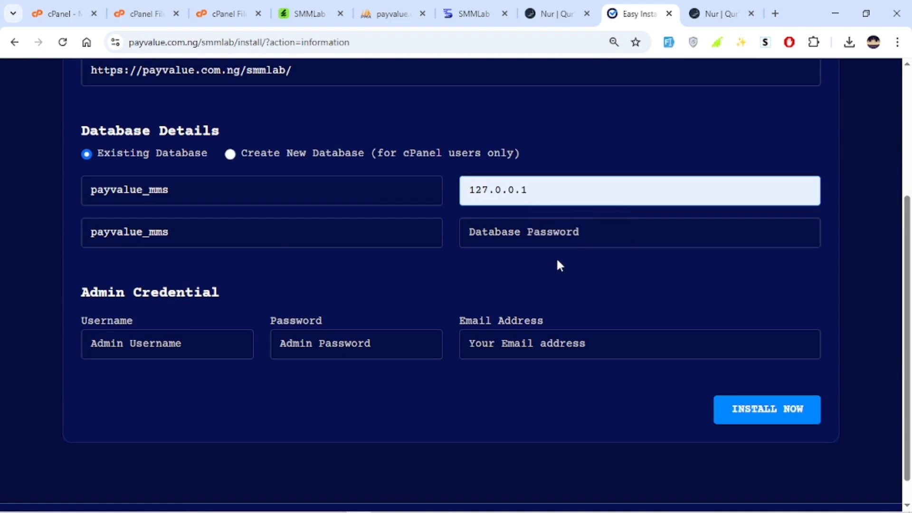
Move the saved database password from the other browser tab into the installer's Database Password field.
{"action": "left_click", "coordinate": [719, 13]}
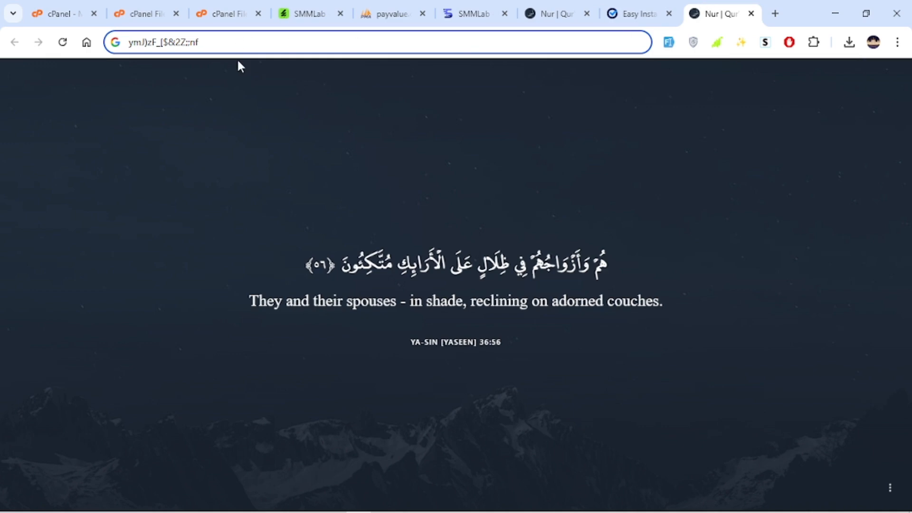
{"action": "key", "text": "ctrl+a"}
{"action": "key", "text": "ctrl+x"}
{"action": "left_click", "coordinate": [632, 13]}
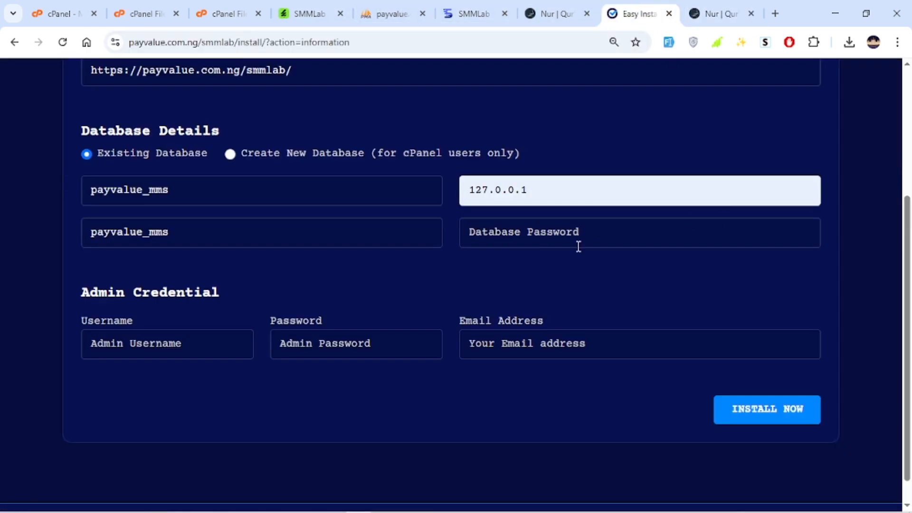
{"action": "left_click", "coordinate": [578, 246]}
{"action": "key", "text": "ctrl+v"}
{"action": "left_click", "coordinate": [571, 276]}
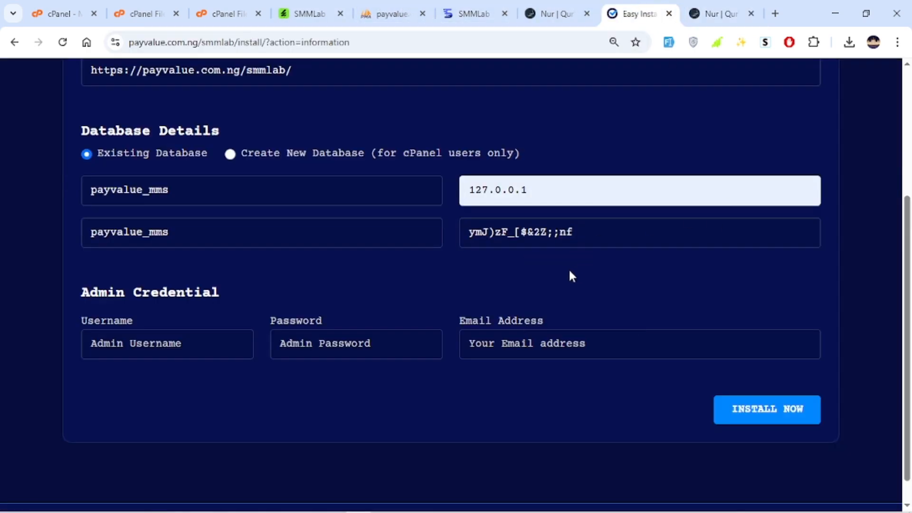
Fill in the admin username, admin password and email address, and start the installation.
{"action": "left_click", "coordinate": [126, 357]}
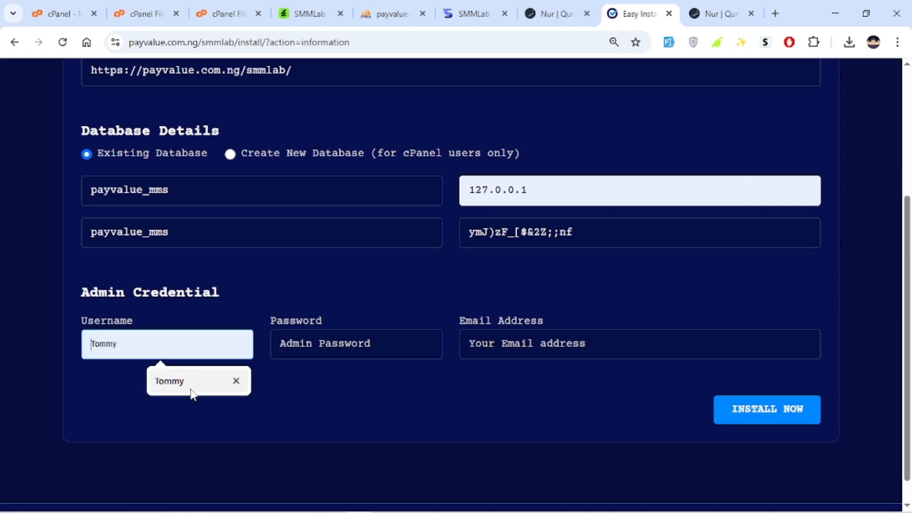
{"action": "left_click", "coordinate": [192, 394]}
{"action": "left_click", "coordinate": [292, 341]}
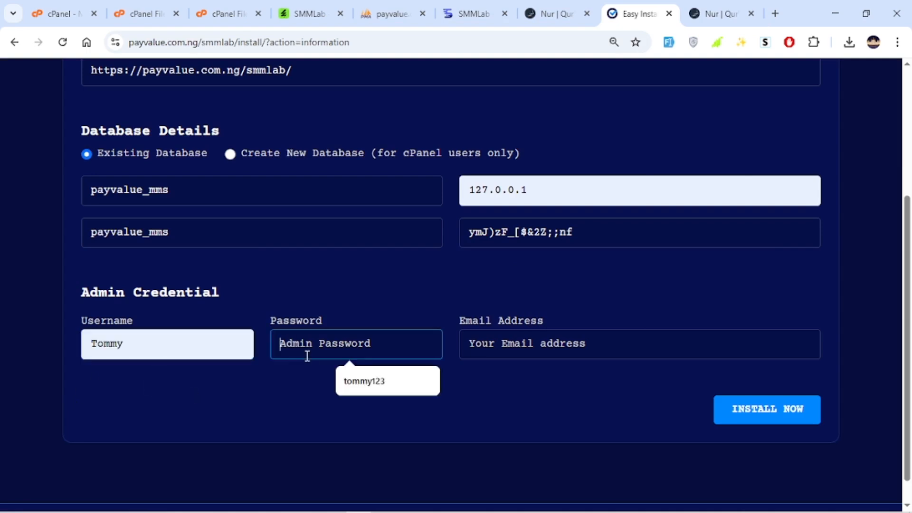
{"action": "left_click", "coordinate": [371, 385]}
{"action": "left_click", "coordinate": [503, 342]}
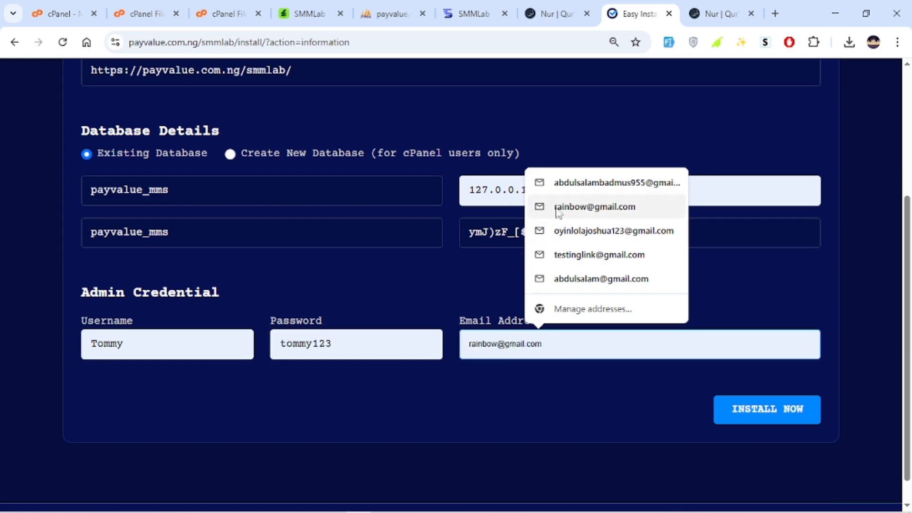
{"action": "left_click", "coordinate": [582, 185]}
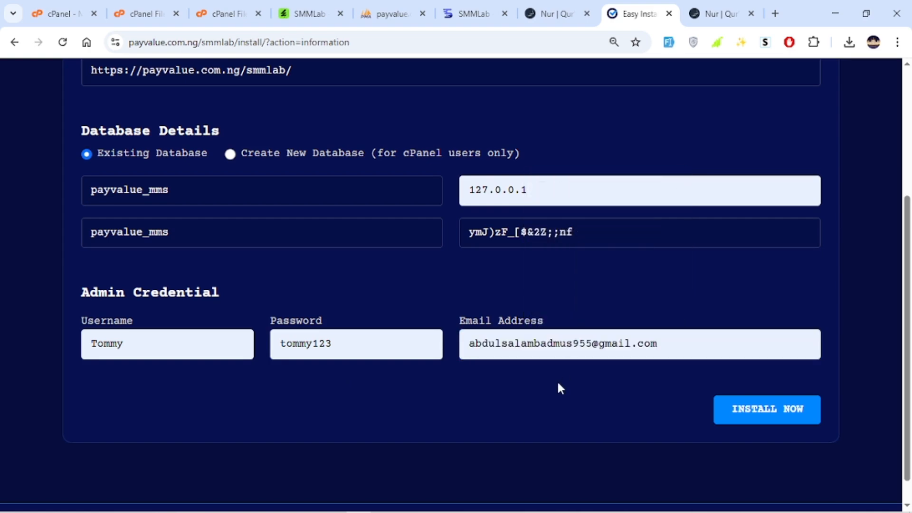
{"action": "left_click", "coordinate": [769, 411]}
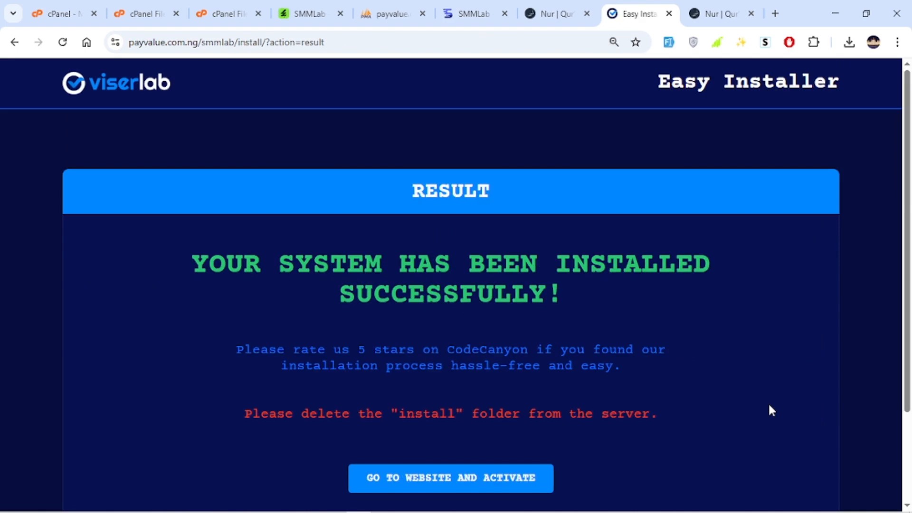
Read the installer's result and folder deletion notice, and go up from the core folder to smmlab in cPanel File Manager.
{"action": "left_click_drag", "start_coordinate": [117, 231], "coordinate": [680, 275]}
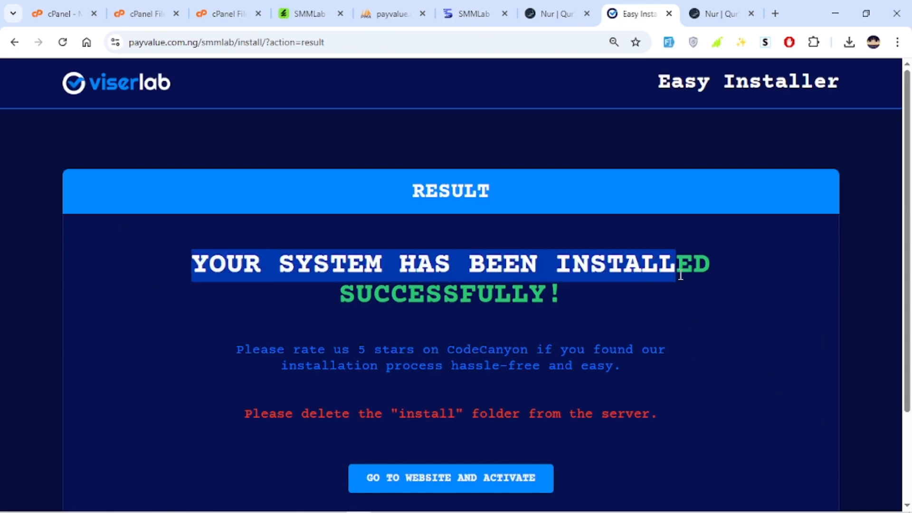
{"action": "left_click", "coordinate": [612, 311]}
{"action": "scroll", "coordinate": [602, 309], "scroll_direction": "down", "scroll_amount": 3}
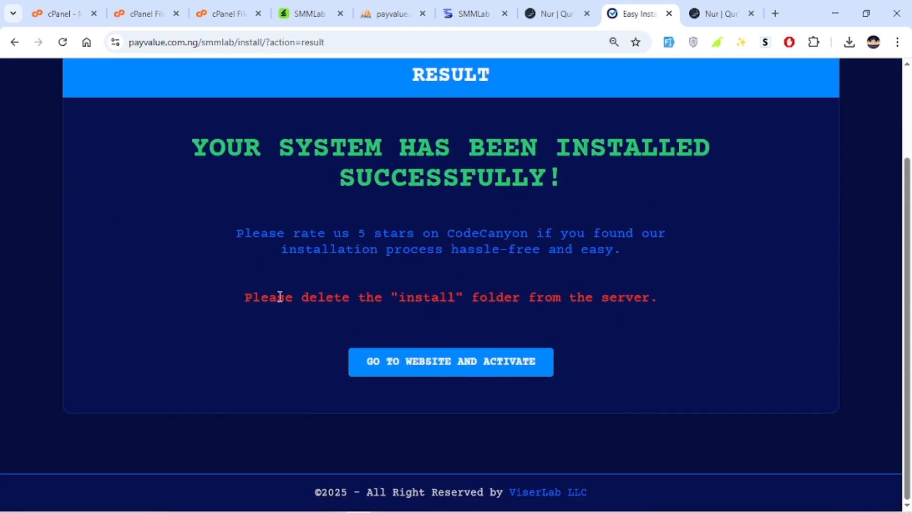
{"action": "left_click_drag", "start_coordinate": [252, 297], "coordinate": [754, 293]}
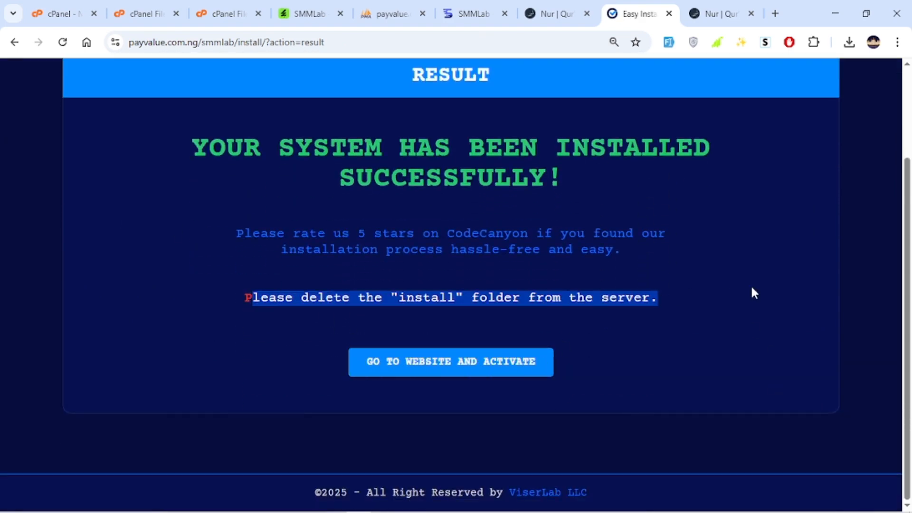
{"action": "left_click", "coordinate": [237, 14]}
{"action": "left_click", "coordinate": [274, 124]}
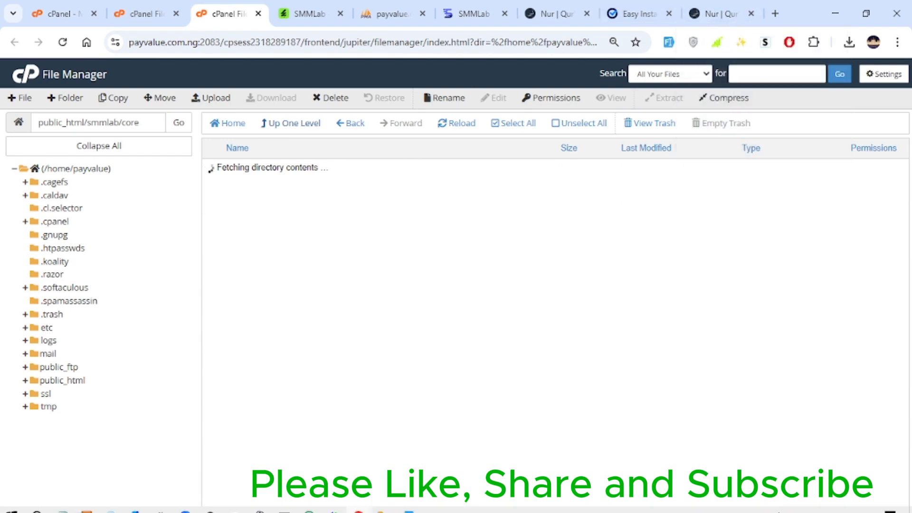
{"action": "left_click", "coordinate": [804, 502]}
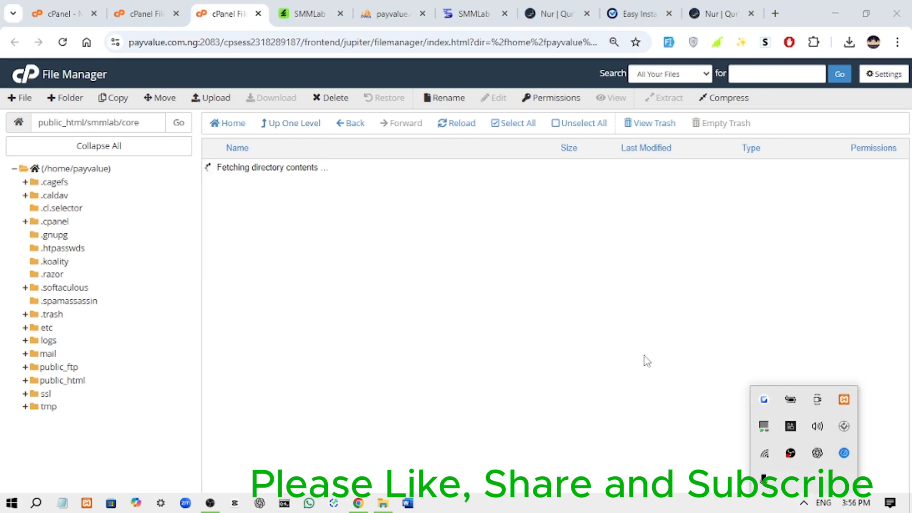
{"action": "left_click", "coordinate": [497, 297]}
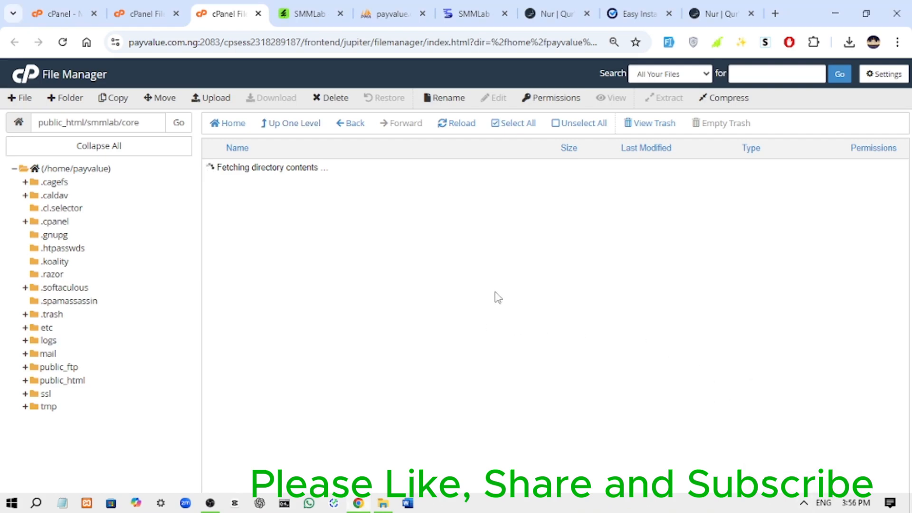
{"action": "left_click", "coordinate": [724, 14]}
{"action": "left_click", "coordinate": [629, 17]}
{"action": "left_click", "coordinate": [286, 335]}
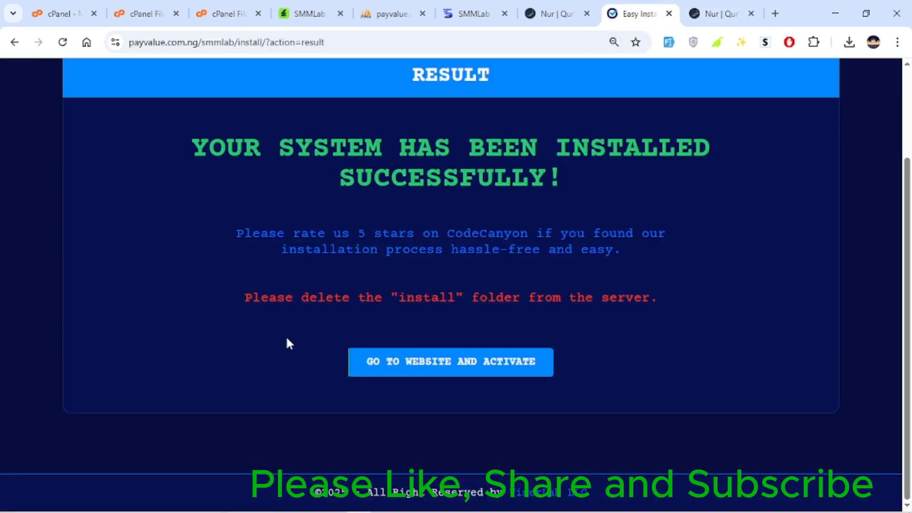
{"action": "left_click", "coordinate": [218, 16]}
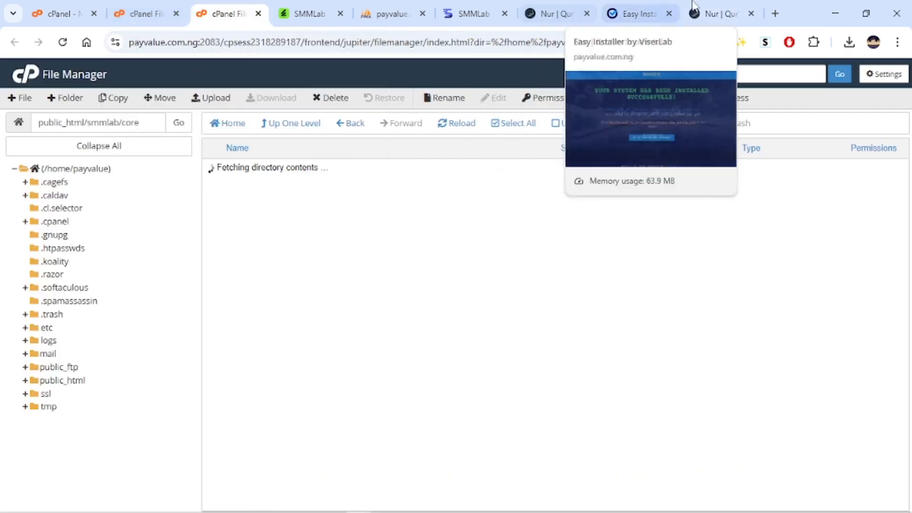
{"action": "left_click", "coordinate": [722, 14]}
{"action": "left_click", "coordinate": [609, 6]}
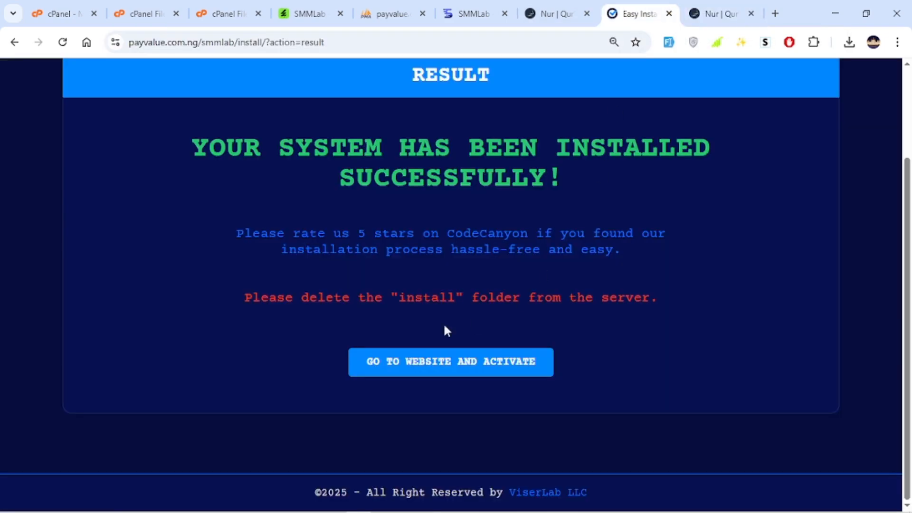
{"action": "left_click", "coordinate": [145, 23]}
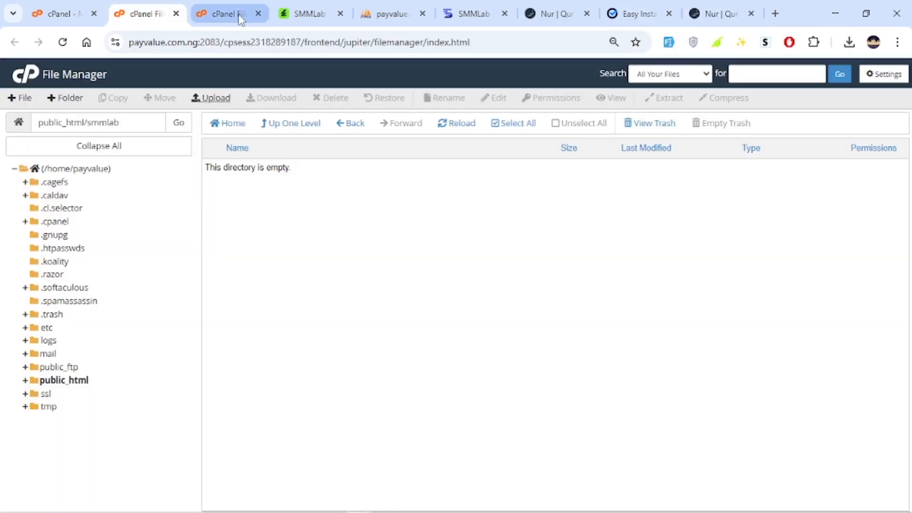
{"action": "left_click", "coordinate": [235, 18]}
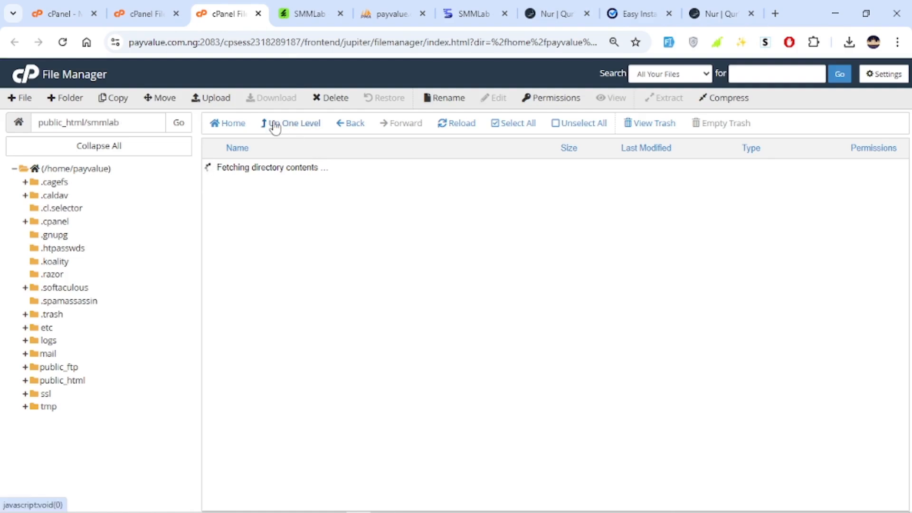
Search the web for "network speed test" in a new tab.
{"action": "left_click", "coordinate": [775, 13]}
{"action": "type", "text": "netw"}
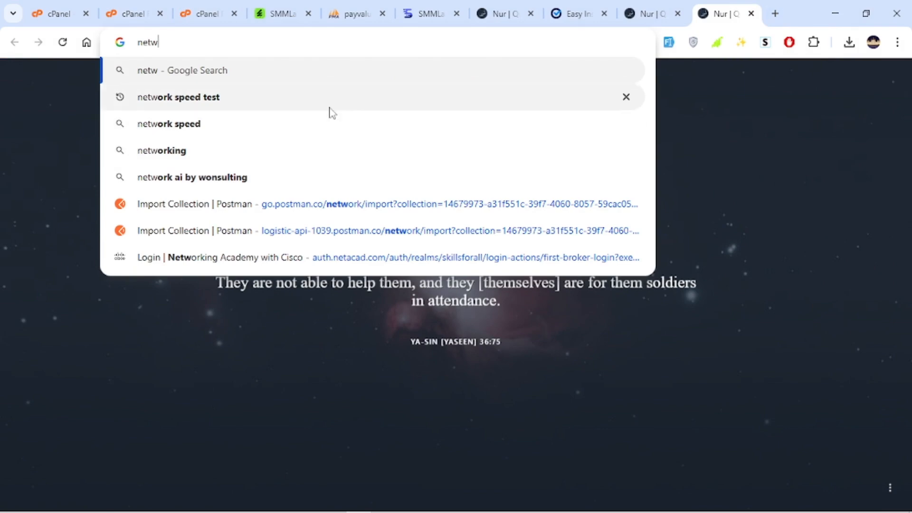
{"action": "left_click", "coordinate": [328, 94]}
Return to File Manager and permanently delete the install folder from public_html/smmlab, skipping the trash.
{"action": "left_click", "coordinate": [192, 19]}
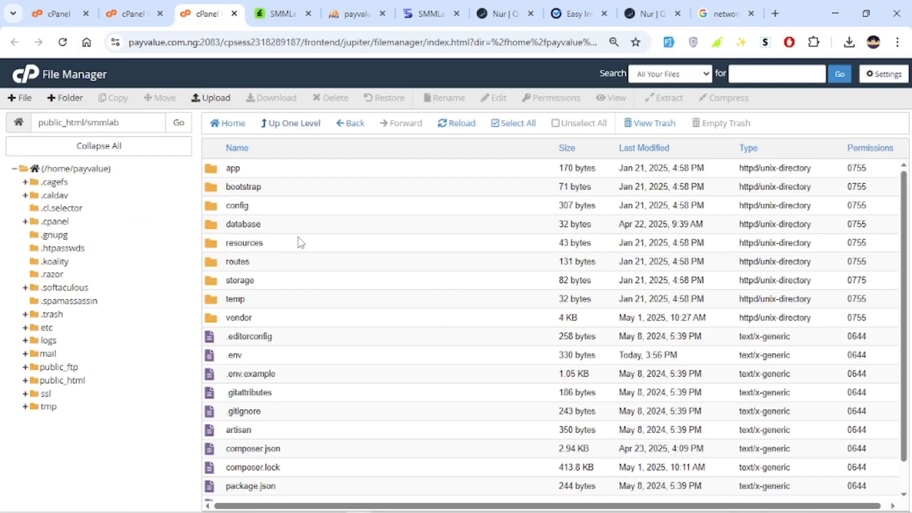
{"action": "scroll", "coordinate": [281, 221], "scroll_direction": "down", "scroll_amount": 1}
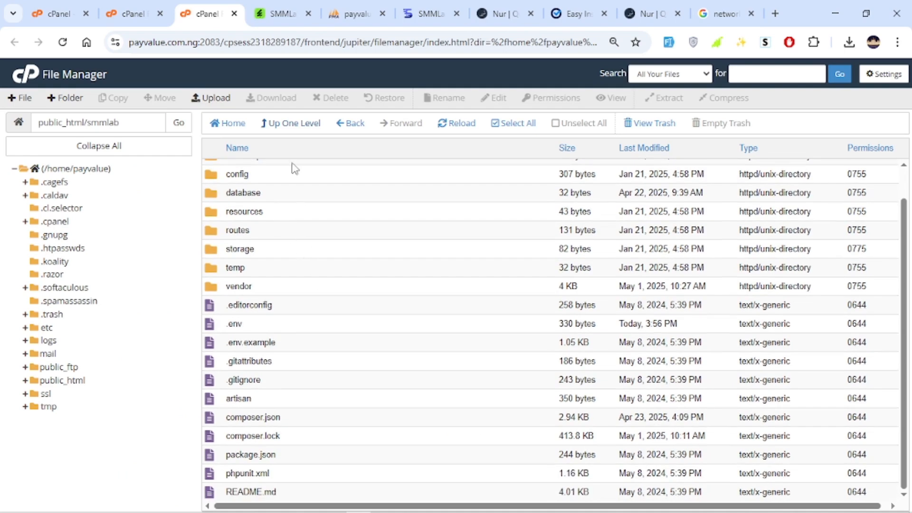
{"action": "left_click", "coordinate": [289, 131]}
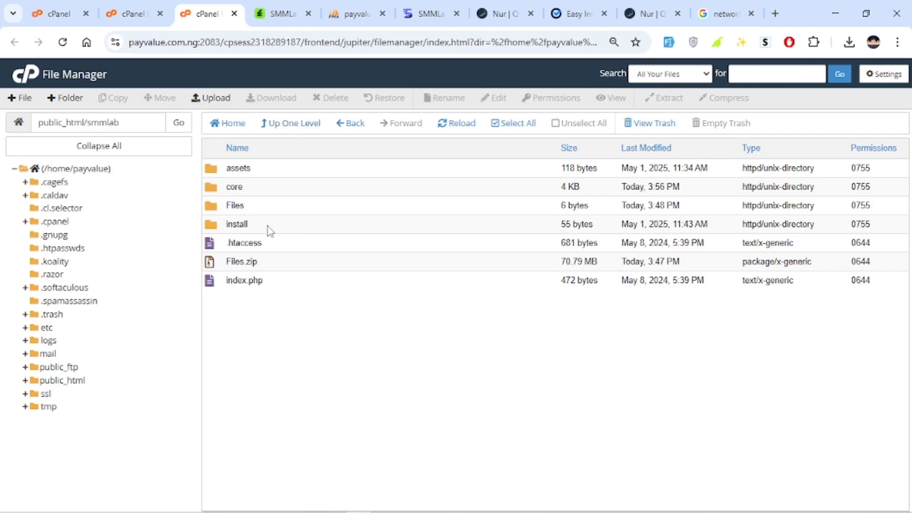
{"action": "left_click", "coordinate": [267, 230]}
{"action": "right_click", "coordinate": [267, 229]}
{"action": "left_click", "coordinate": [317, 307]}
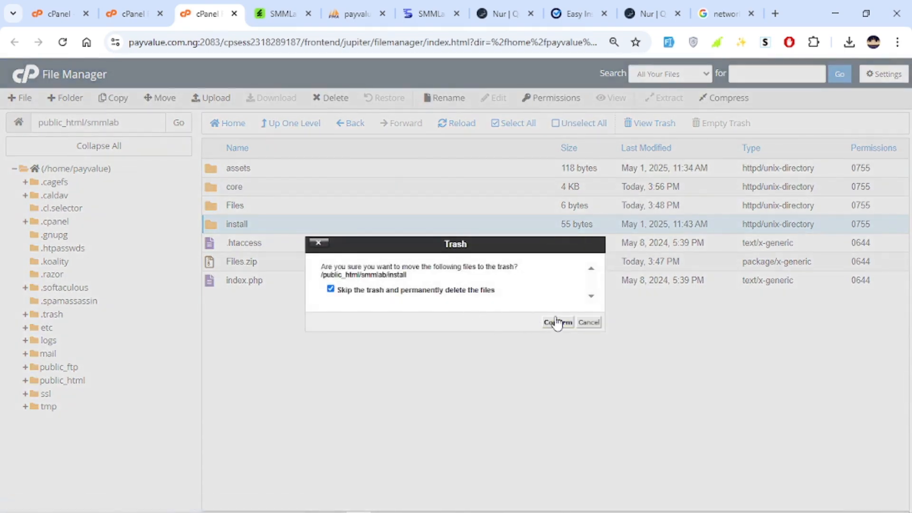
{"action": "left_click", "coordinate": [558, 322]}
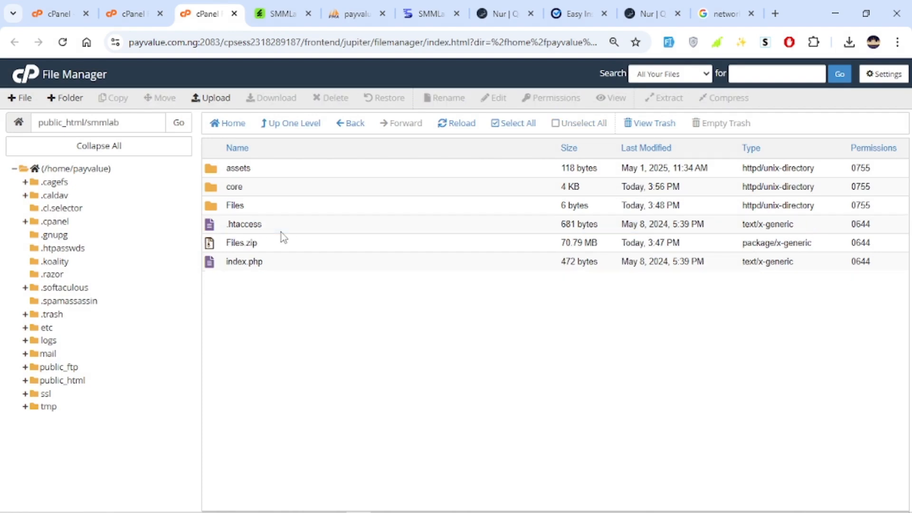
Open the installed SMMLab website, look through its home page and go to the About page.
{"action": "left_click", "coordinate": [580, 13]}
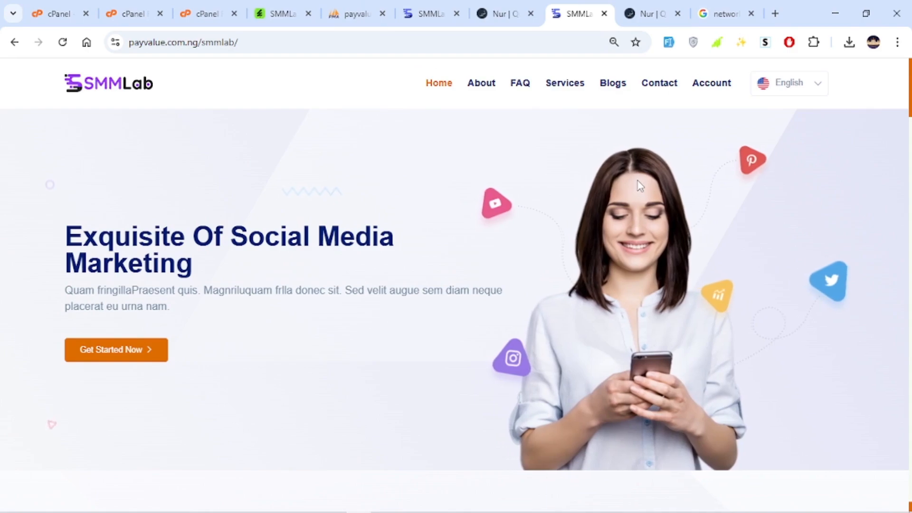
{"action": "scroll", "coordinate": [634, 183], "scroll_direction": "down", "scroll_amount": 15}
{"action": "scroll", "coordinate": [636, 189], "scroll_direction": "down", "scroll_amount": 15}
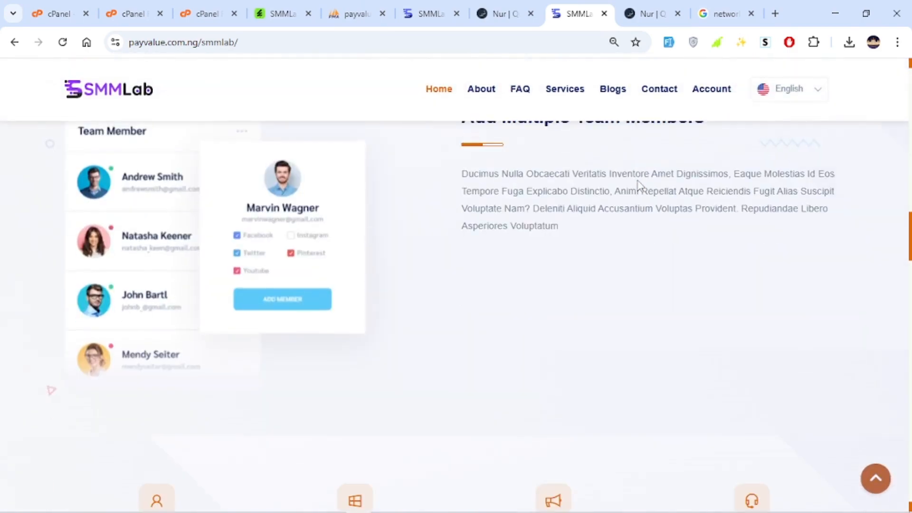
{"action": "scroll", "coordinate": [631, 195], "scroll_direction": "down", "scroll_amount": 15}
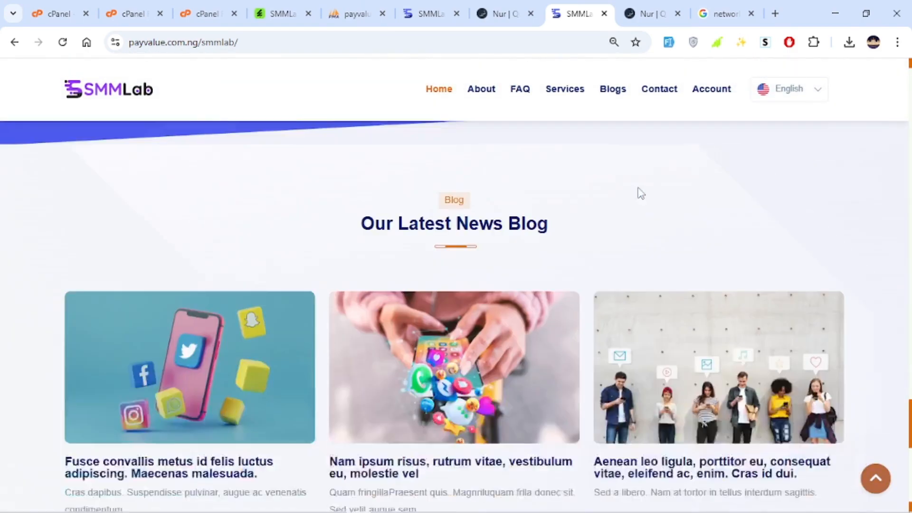
{"action": "scroll", "coordinate": [651, 185], "scroll_direction": "up", "scroll_amount": 12}
{"action": "scroll", "coordinate": [651, 185], "scroll_direction": "up", "scroll_amount": 15}
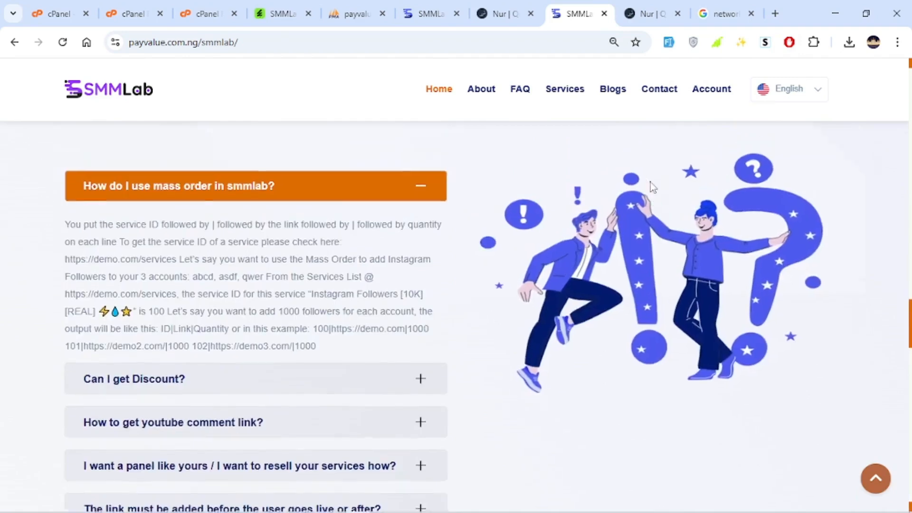
{"action": "scroll", "coordinate": [553, 168], "scroll_direction": "up", "scroll_amount": 1}
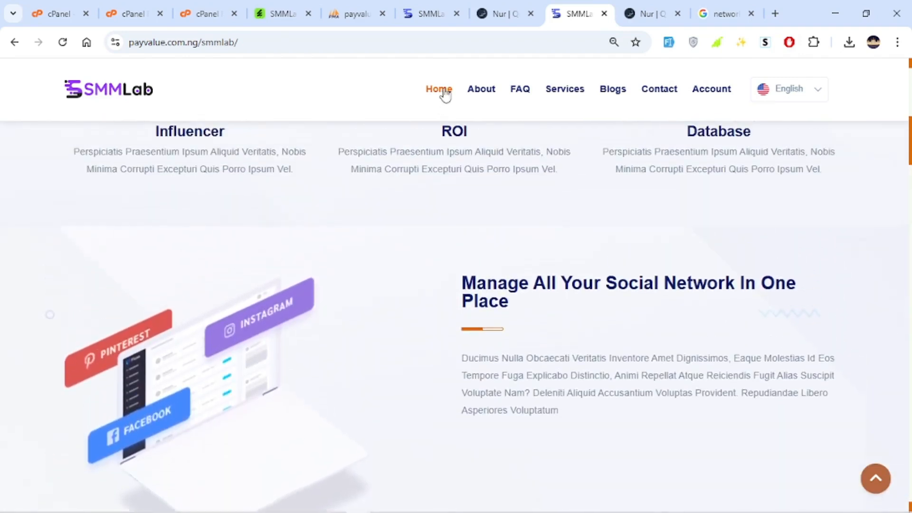
{"action": "left_click", "coordinate": [520, 89]}
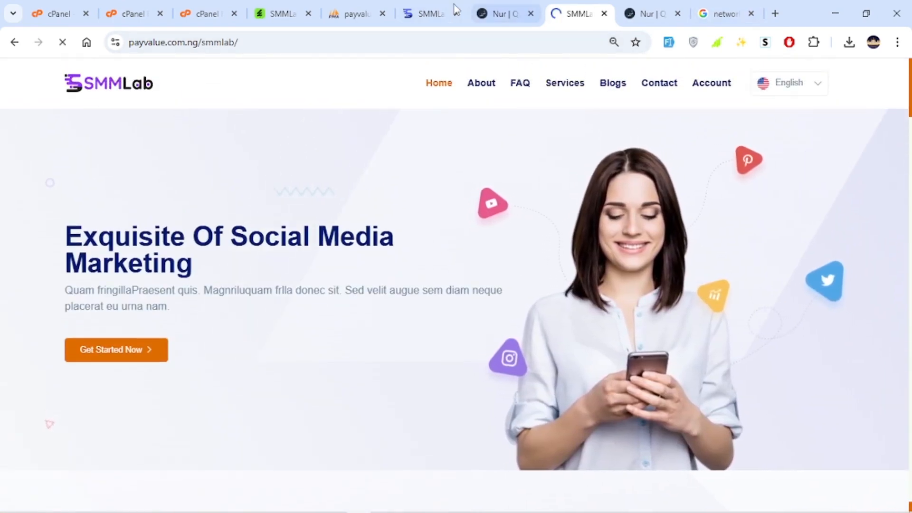
Check the demo access section and highlighted features on SMMLab's CodeCanyon item page.
{"action": "left_click", "coordinate": [418, 14]}
{"action": "left_click", "coordinate": [280, 13]}
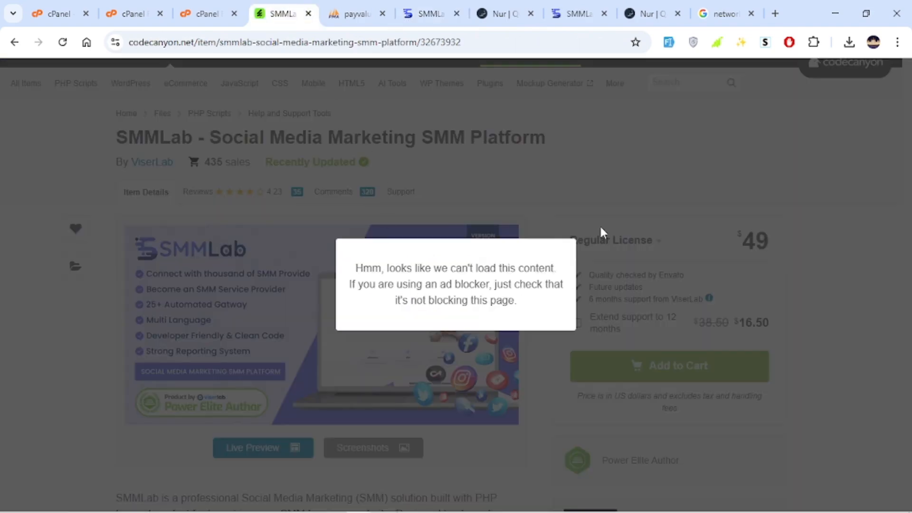
{"action": "left_click", "coordinate": [601, 229]}
{"action": "scroll", "coordinate": [495, 260], "scroll_direction": "down", "scroll_amount": 15}
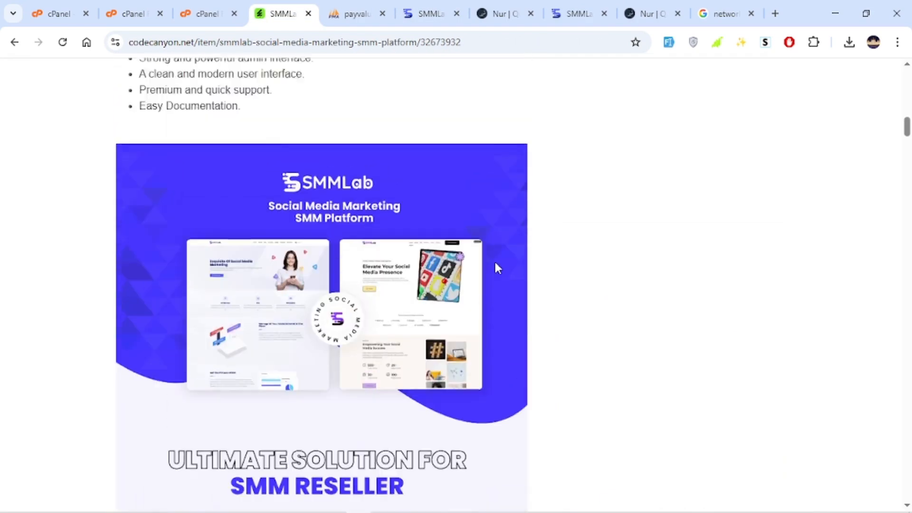
{"action": "scroll", "coordinate": [494, 267], "scroll_direction": "up", "scroll_amount": 7}
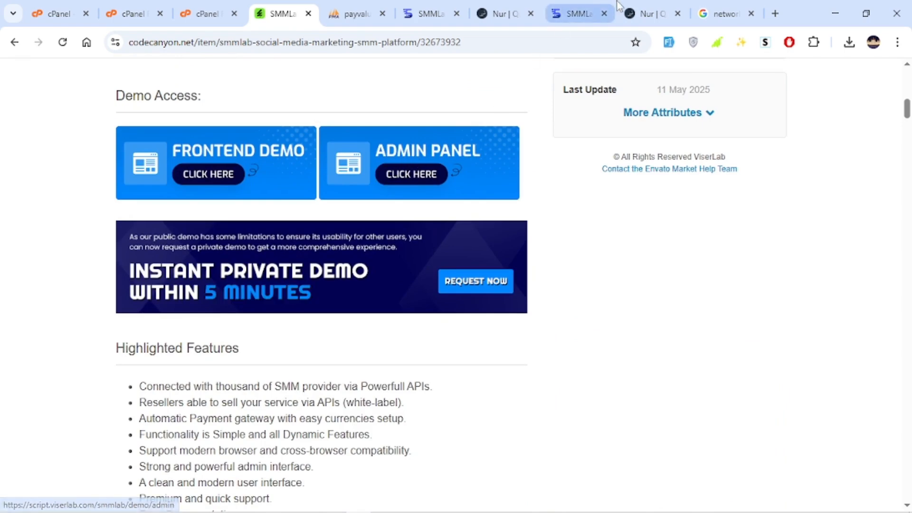
Return to the installed SMMLab website and open its admin login page at payvalue.com.ng/smmlab/admin.
{"action": "left_click", "coordinate": [576, 13]}
{"action": "left_click", "coordinate": [299, 44]}
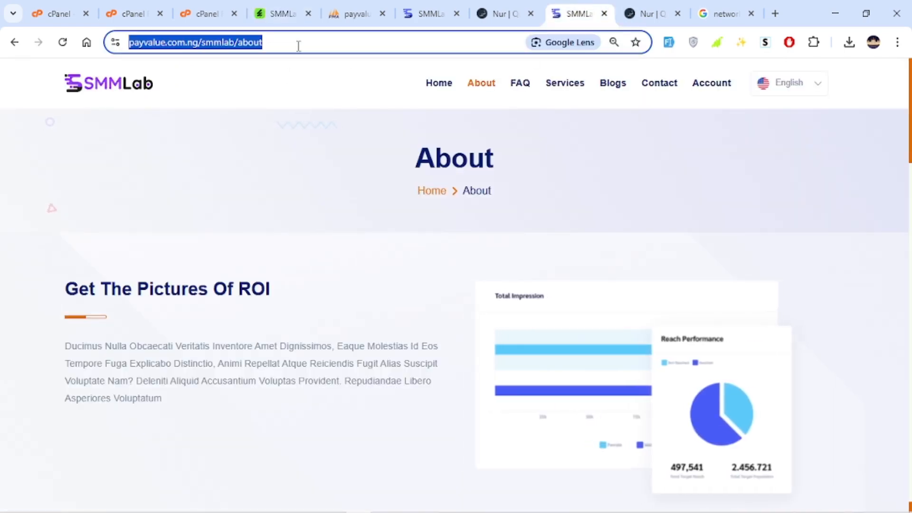
{"action": "left_click", "coordinate": [298, 44]}
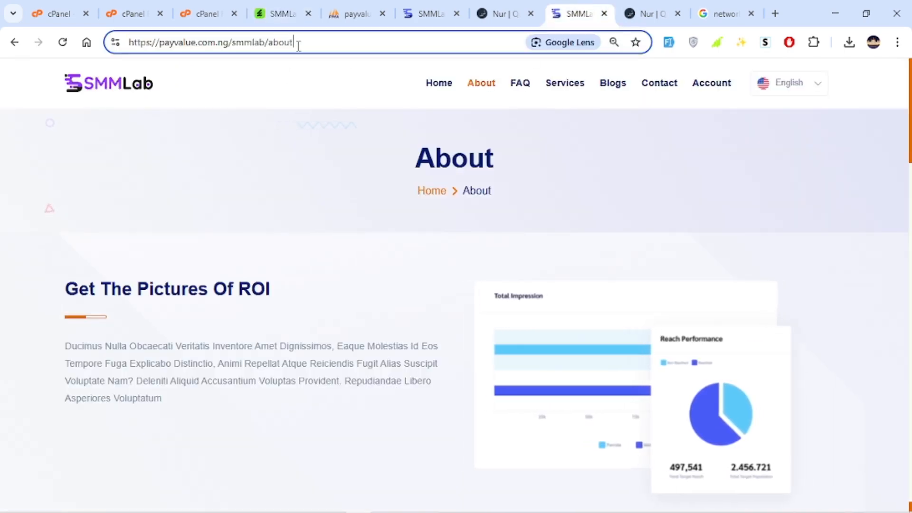
{"action": "key", "text": "BackSpace"}
{"action": "key", "text": "BackSpace"}
{"action": "key", "text": "BackSpace"}
{"action": "key", "text": "BackSpace"}
{"action": "type", "text": "dmin"}
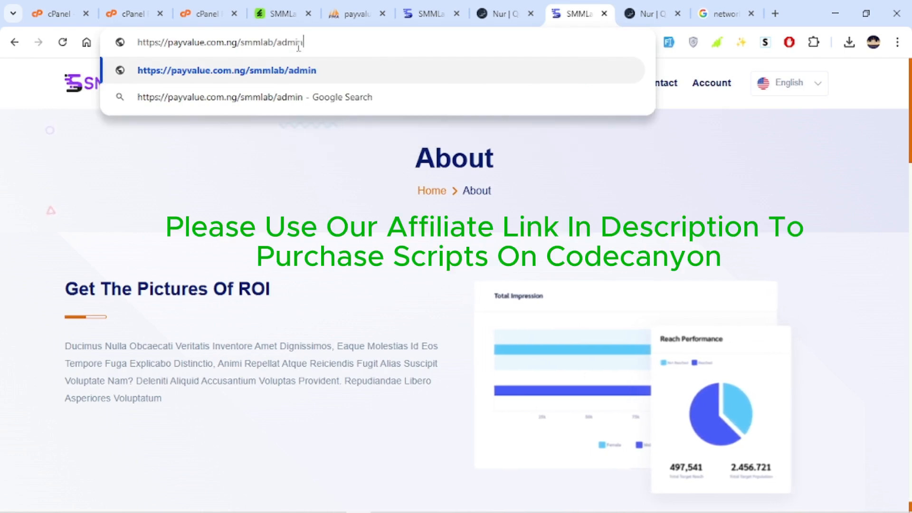
{"action": "key", "text": "Return"}
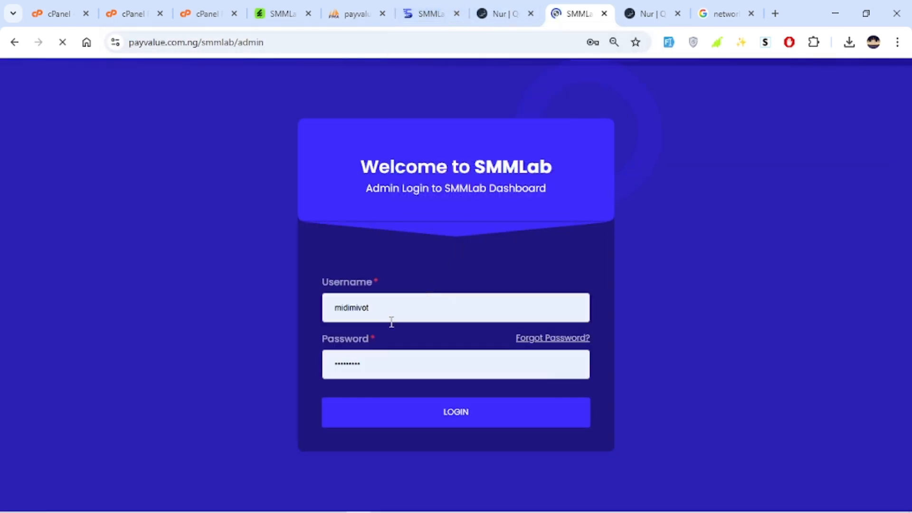
Replace the autofilled credentials with the admin username and account password, and log in to the SMMLab admin dashboard.
{"action": "left_click", "coordinate": [365, 305]}
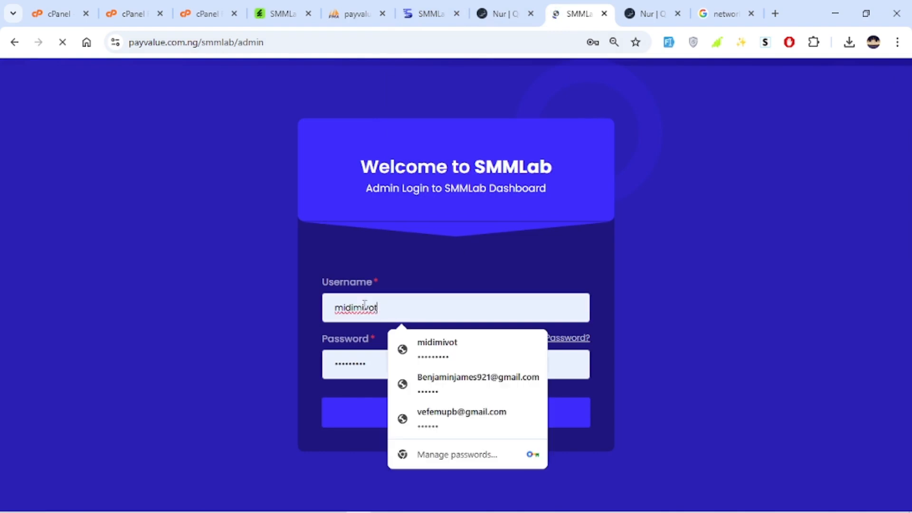
{"action": "double_click", "coordinate": [338, 304]}
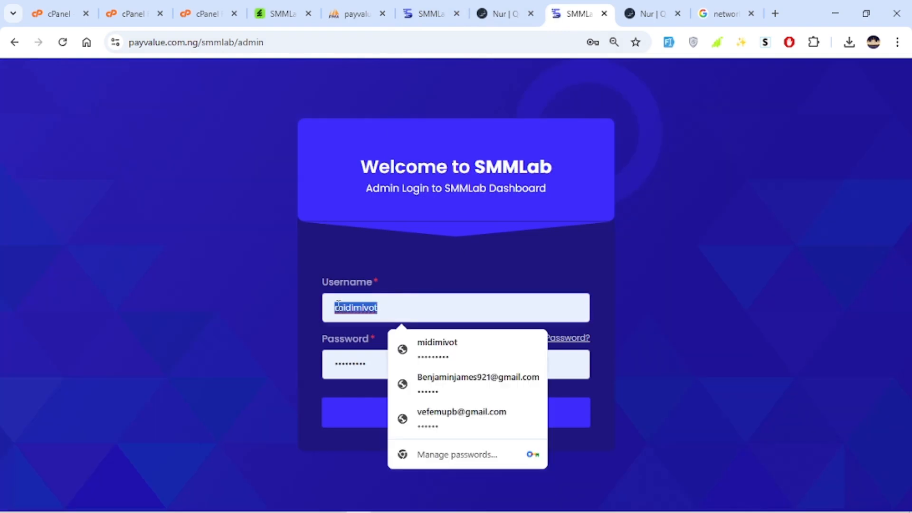
{"action": "type", "text": "t"}
{"action": "left_click", "coordinate": [456, 368]}
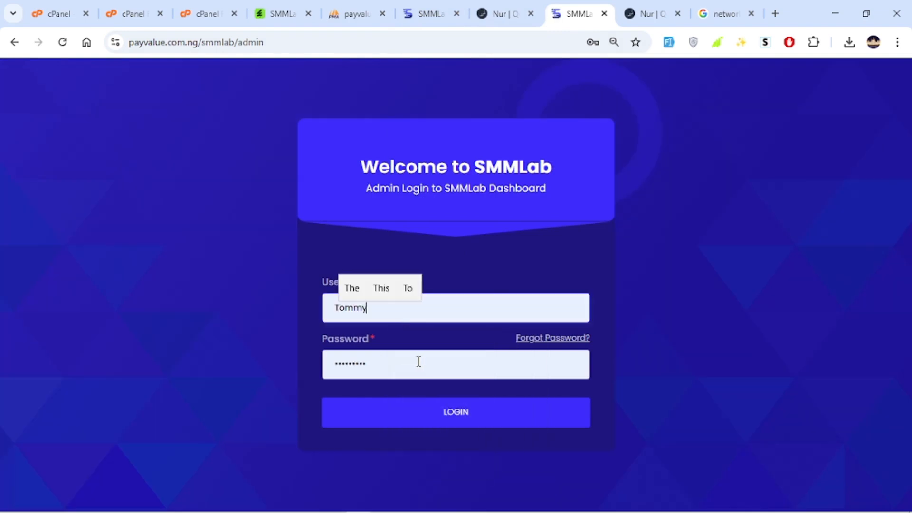
{"action": "left_click_drag", "start_coordinate": [417, 360], "coordinate": [319, 359]}
{"action": "type", "text": "******"}
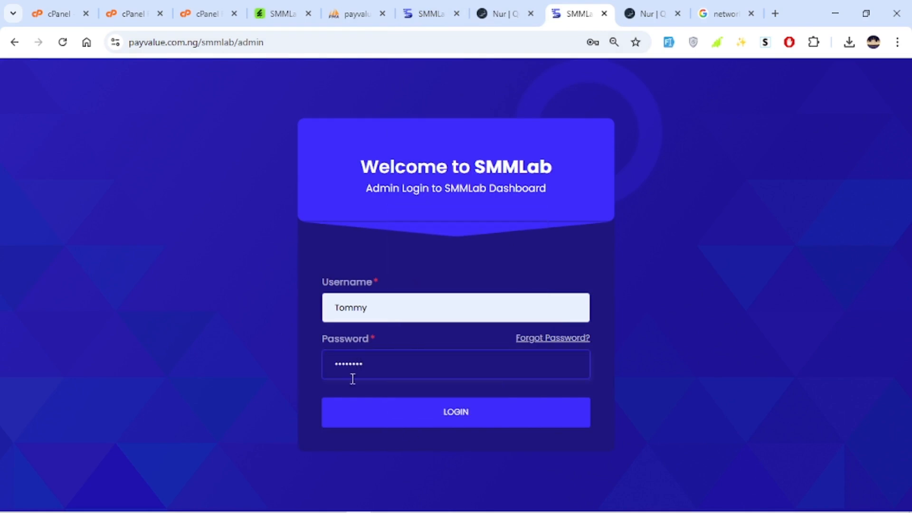
{"action": "left_click", "coordinate": [464, 407]}
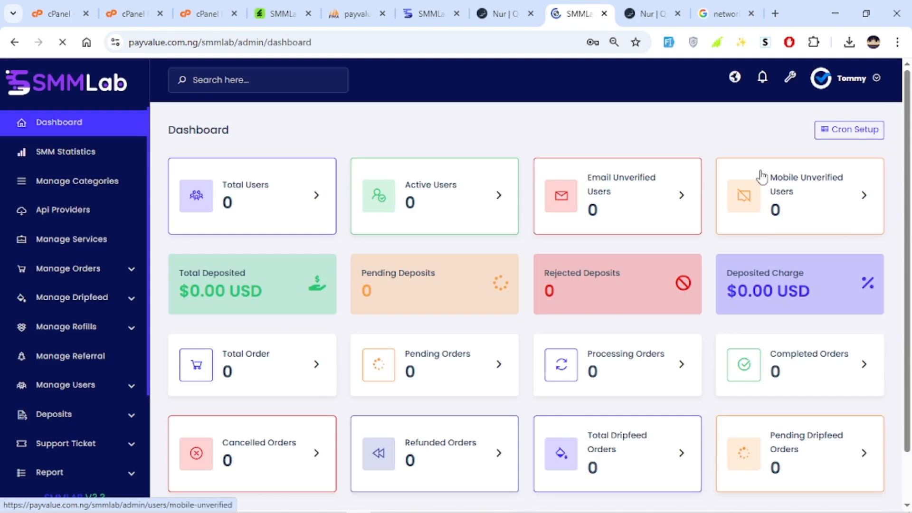
Dismiss the password breach warning and advance through the setup checklist to the payment method item.
{"action": "scroll", "coordinate": [520, 304], "scroll_direction": "down", "scroll_amount": 3}
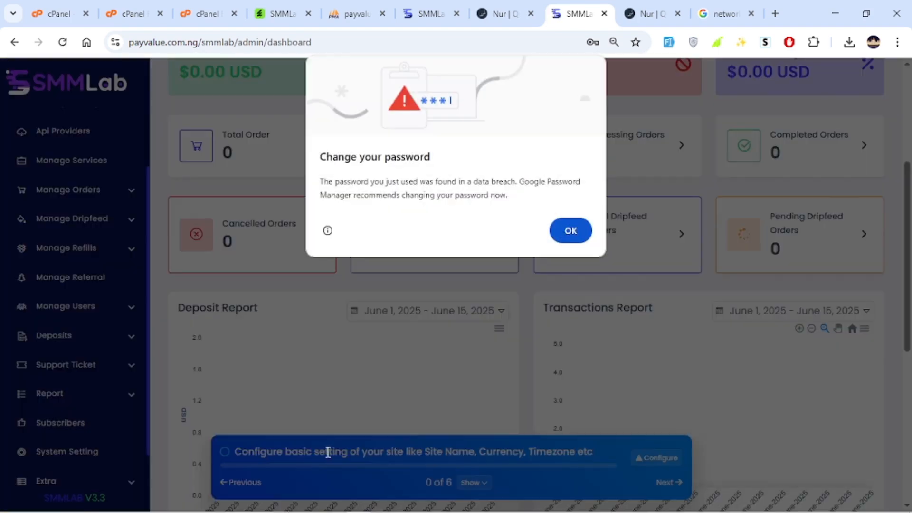
{"action": "left_click", "coordinate": [571, 232]}
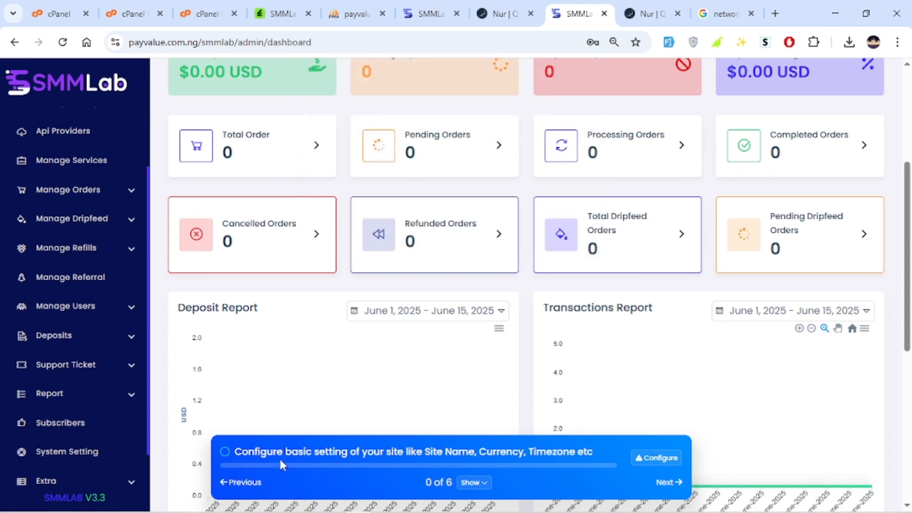
{"action": "left_click", "coordinate": [665, 482]}
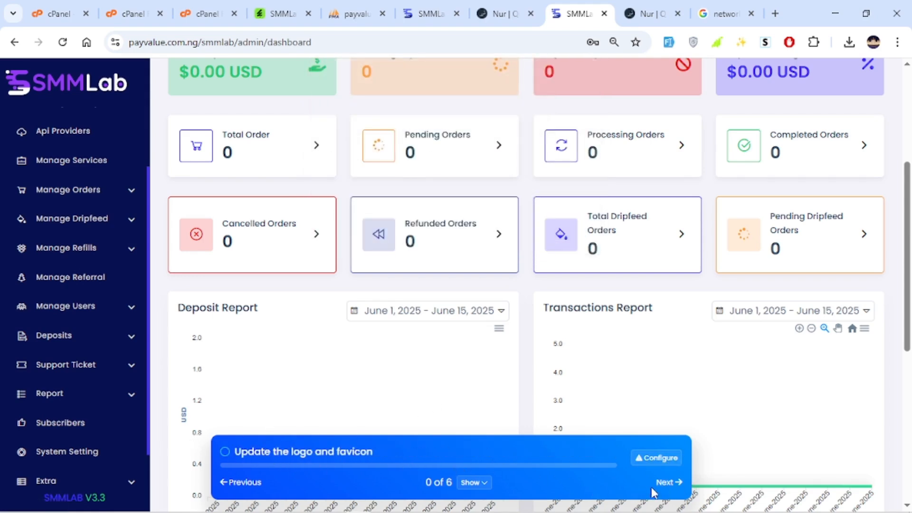
{"action": "left_click", "coordinate": [660, 483]}
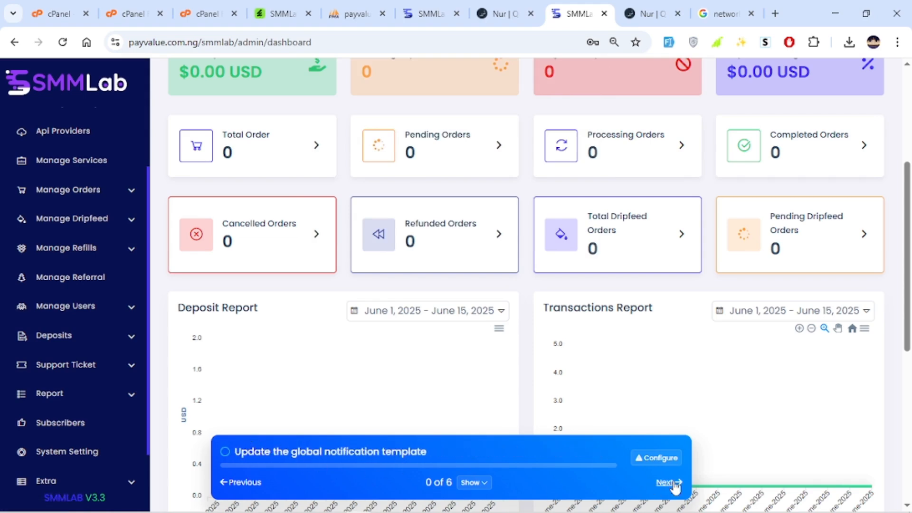
{"action": "left_click", "coordinate": [668, 483]}
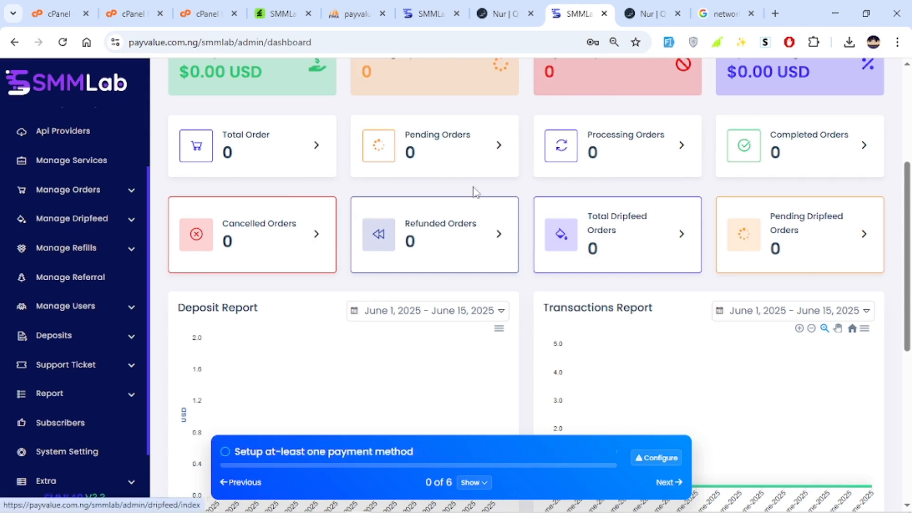
Look through the admin dashboard's user, deposit and order summaries and its navigation entries.
{"action": "scroll", "coordinate": [474, 192], "scroll_direction": "up", "scroll_amount": 5}
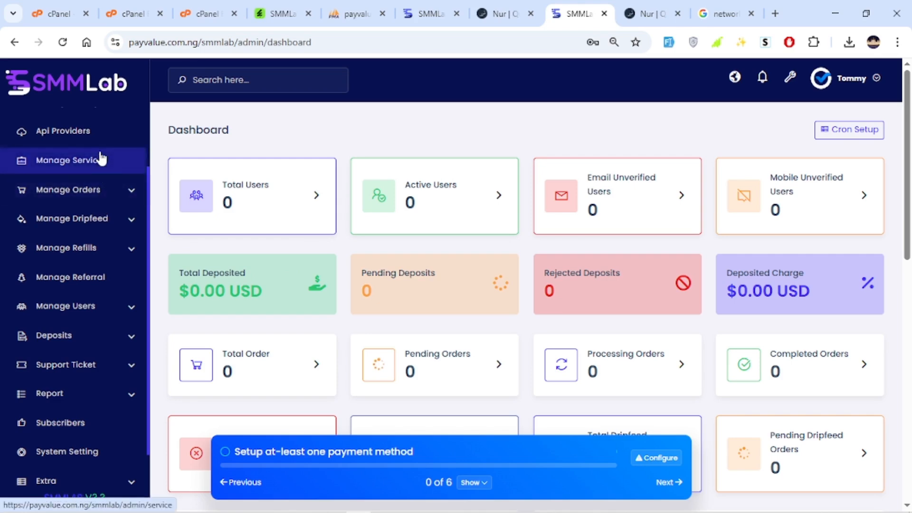
{"action": "scroll", "coordinate": [127, 299], "scroll_direction": "down", "scroll_amount": 1}
{"action": "scroll", "coordinate": [139, 247], "scroll_direction": "up", "scroll_amount": 3}
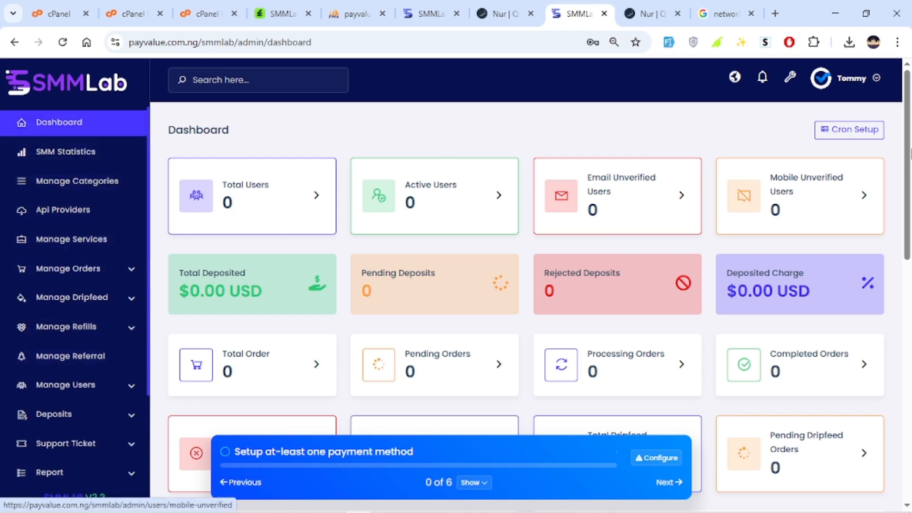
{"action": "scroll", "coordinate": [909, 155], "scroll_direction": "down", "scroll_amount": 9}
{"action": "scroll", "coordinate": [896, 205], "scroll_direction": "up", "scroll_amount": 5}
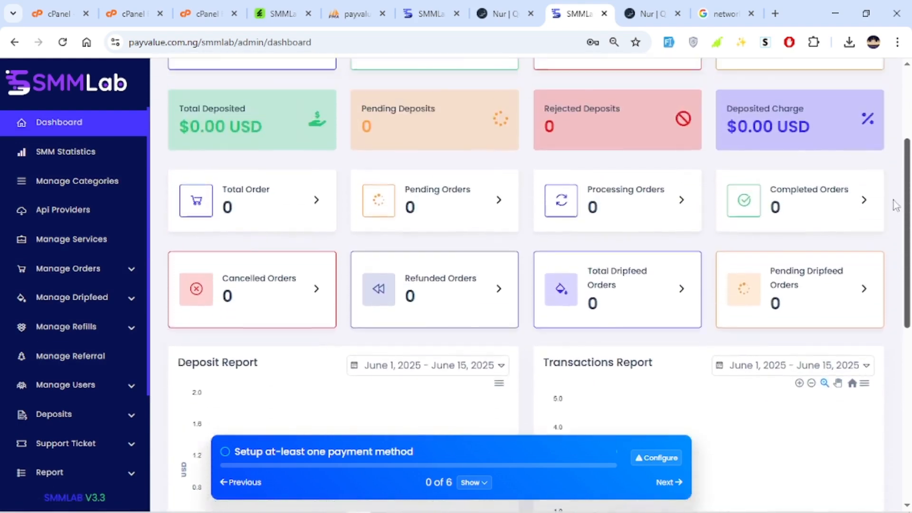
{"action": "scroll", "coordinate": [895, 205], "scroll_direction": "up", "scroll_amount": 3}
{"action": "scroll", "coordinate": [865, 97], "scroll_direction": "up", "scroll_amount": 1}
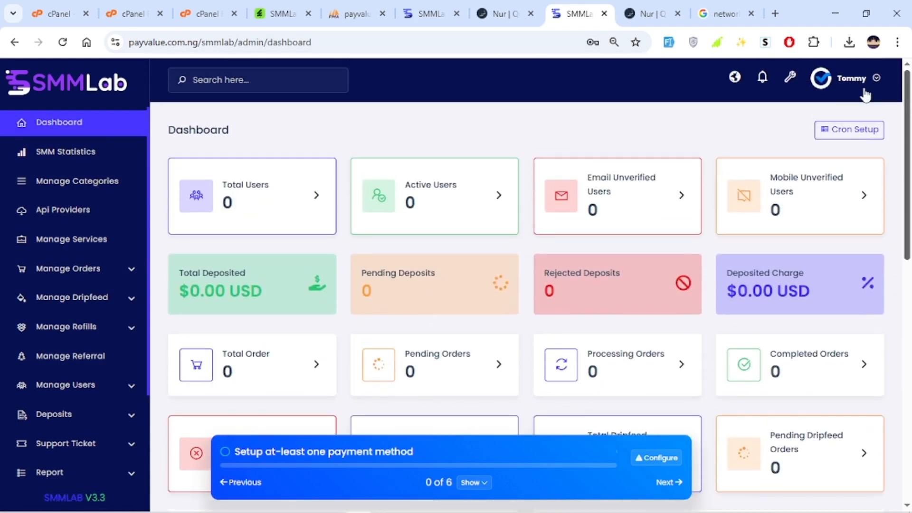
Open the admin profile, check its username and email details, and return to the dashboard.
{"action": "left_click", "coordinate": [854, 90]}
{"action": "left_click", "coordinate": [814, 101]}
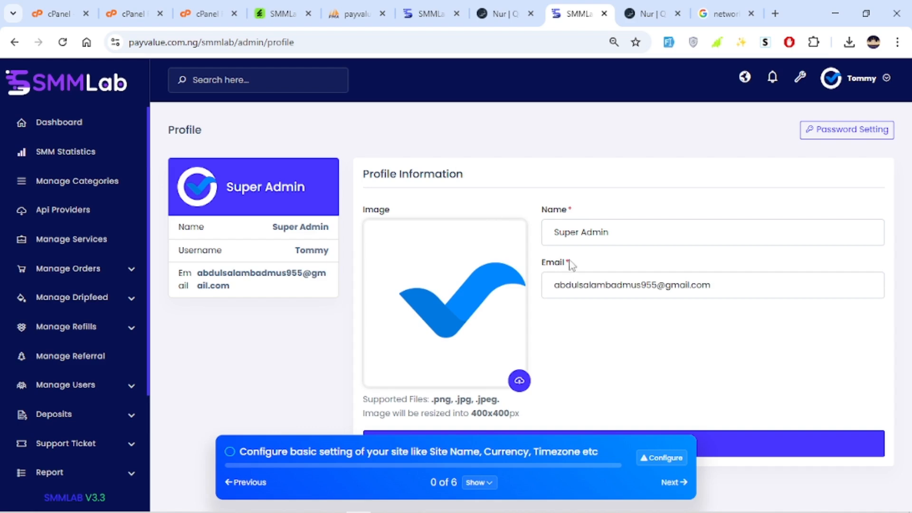
{"action": "left_click_drag", "start_coordinate": [711, 286], "coordinate": [640, 299]}
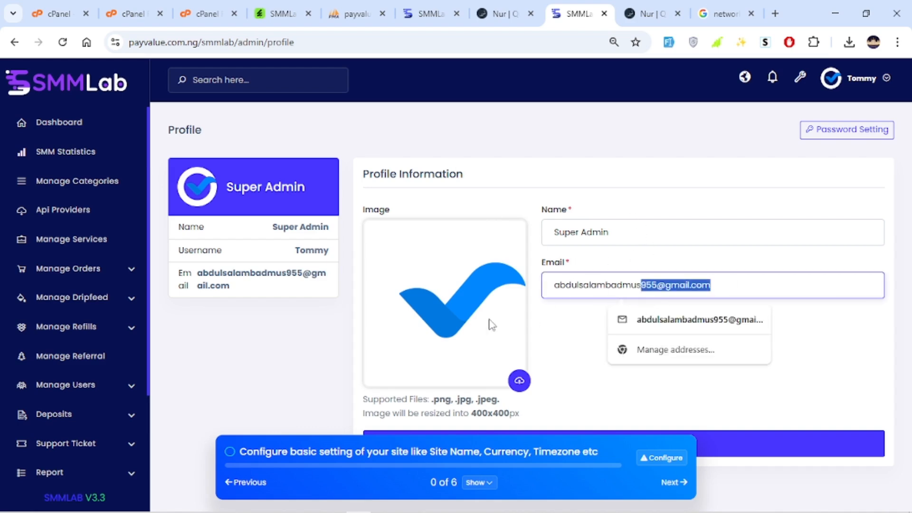
{"action": "left_click_drag", "start_coordinate": [294, 250], "coordinate": [324, 253]}
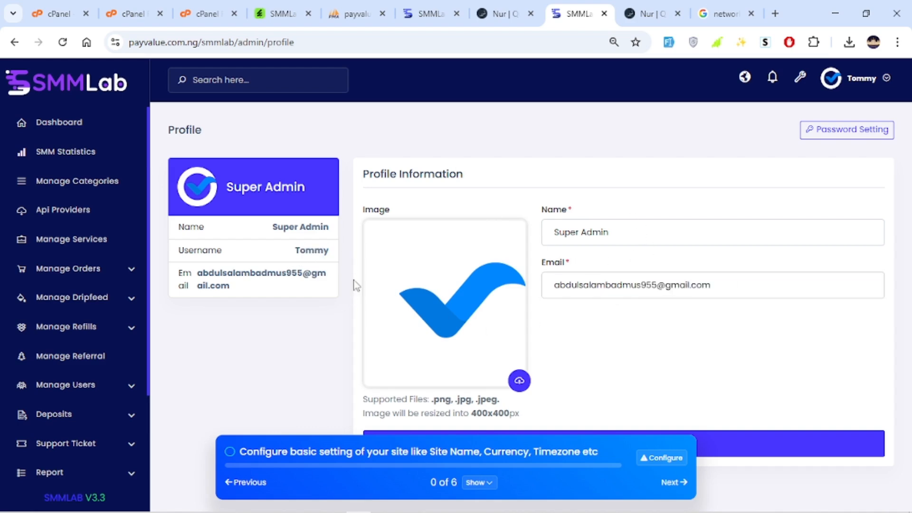
{"action": "left_click", "coordinate": [49, 125]}
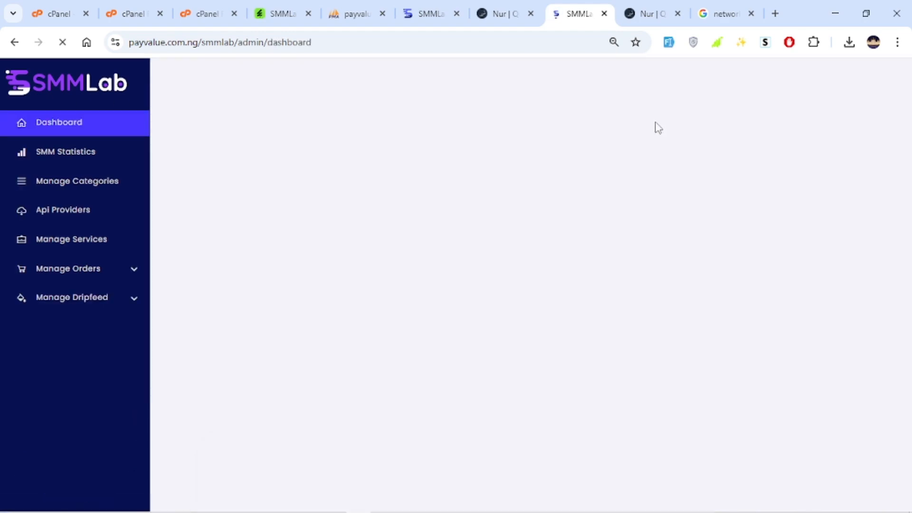